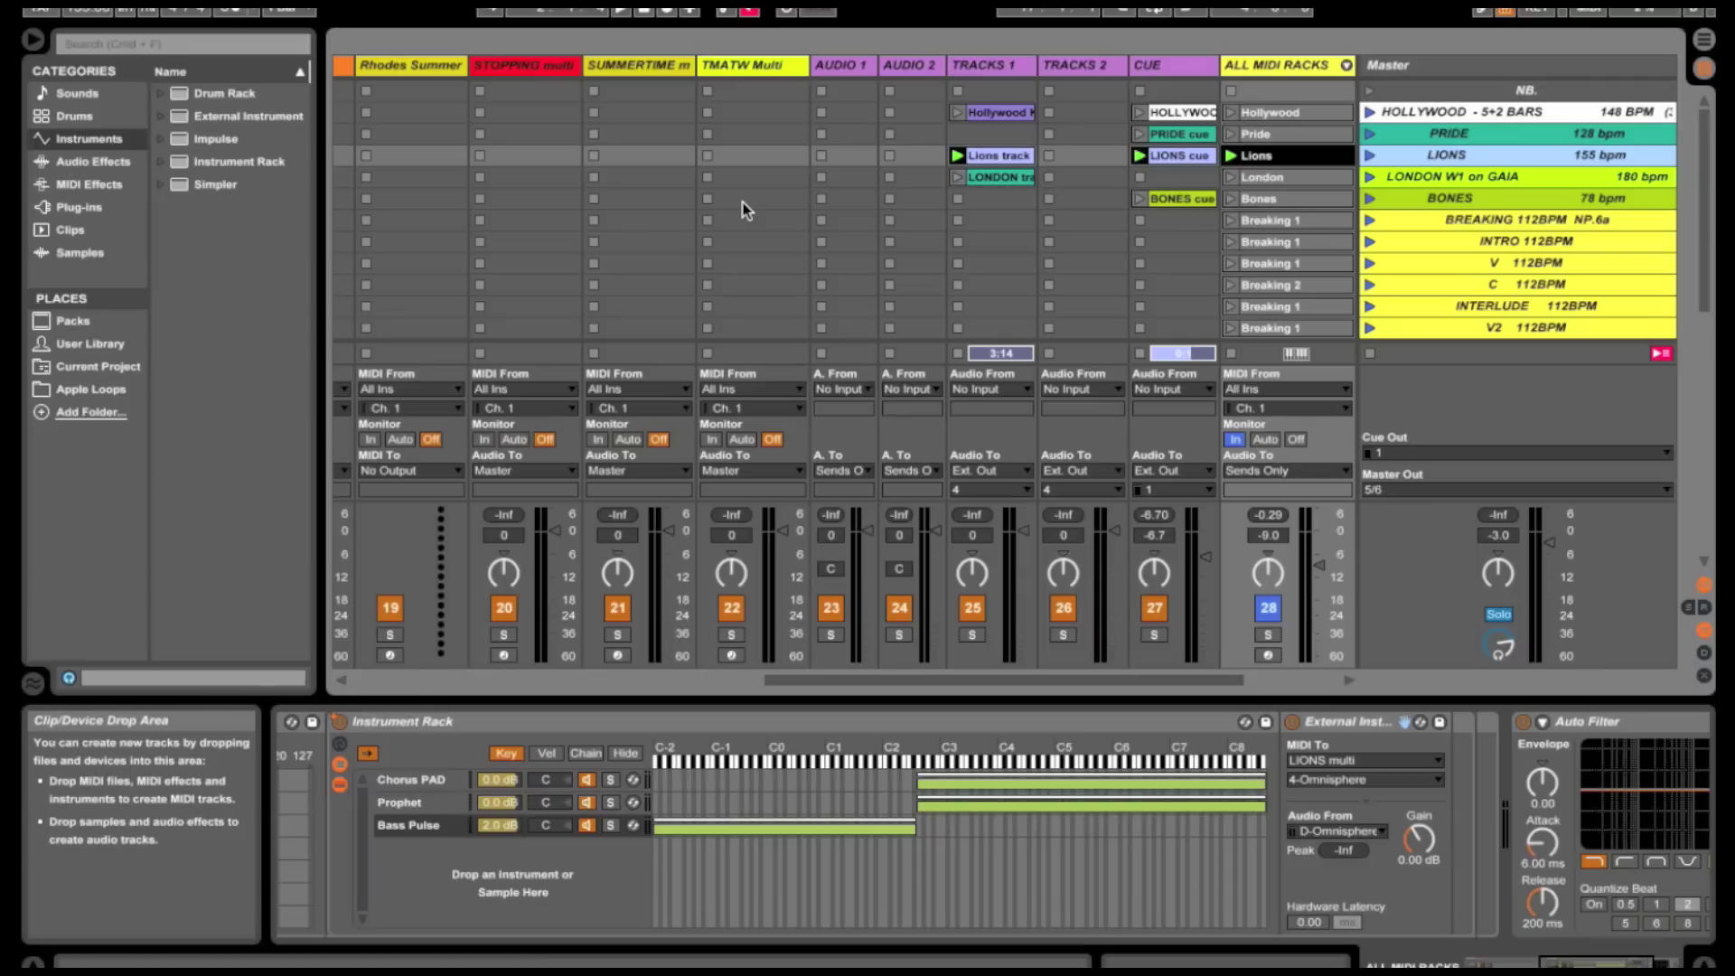
- Display the LIONS multi track's device chain, which holds a single Omnisphere plug-in
{"action": "scroll", "coordinate": [752, 203], "scroll_direction": "left", "scroll_amount": 10}
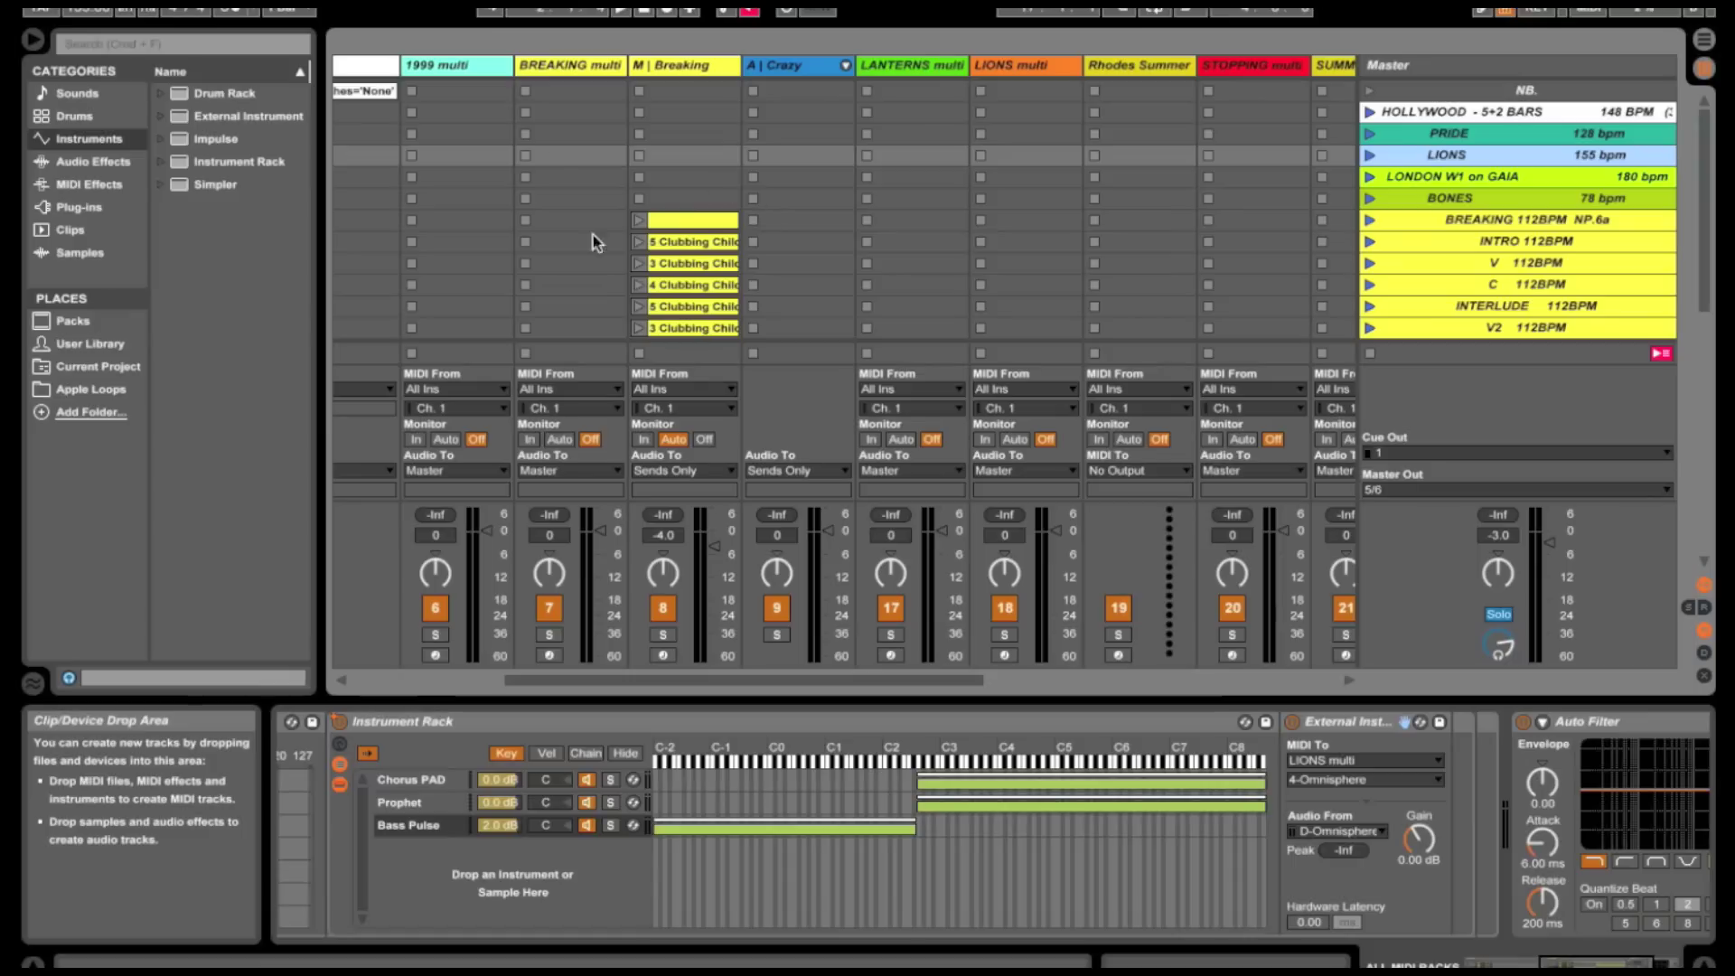
{"action": "left_click", "coordinate": [1061, 67]}
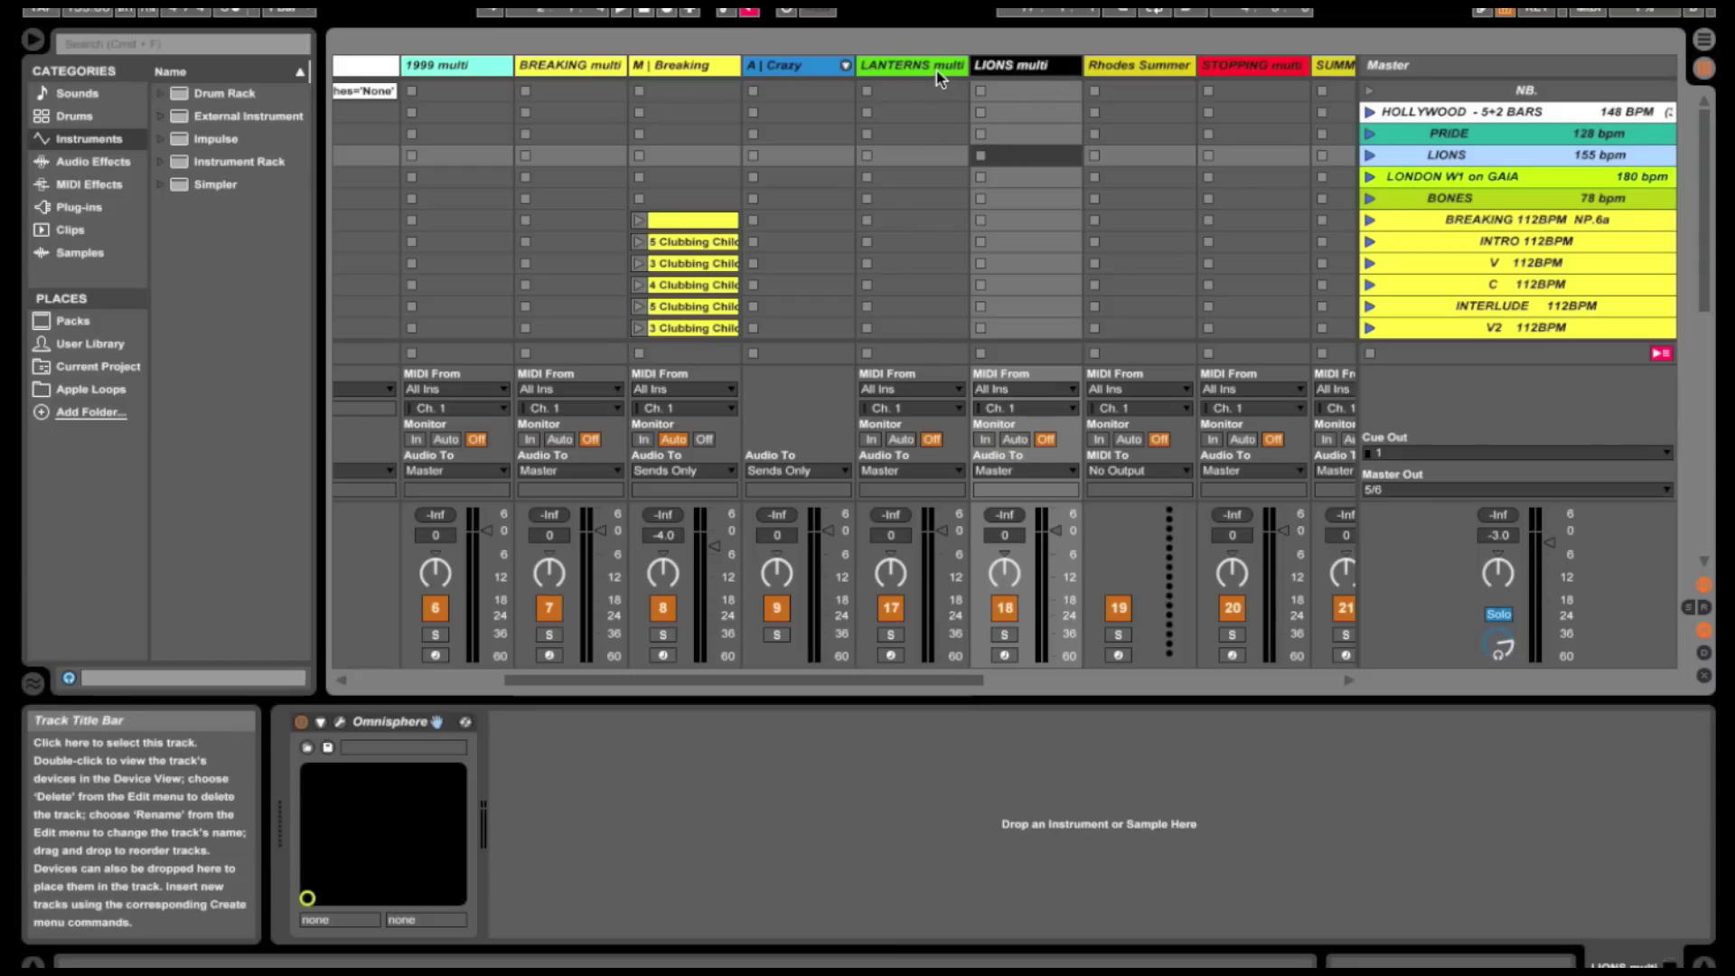
{"action": "left_click", "coordinate": [960, 72]}
{"action": "left_click", "coordinate": [1039, 164]}
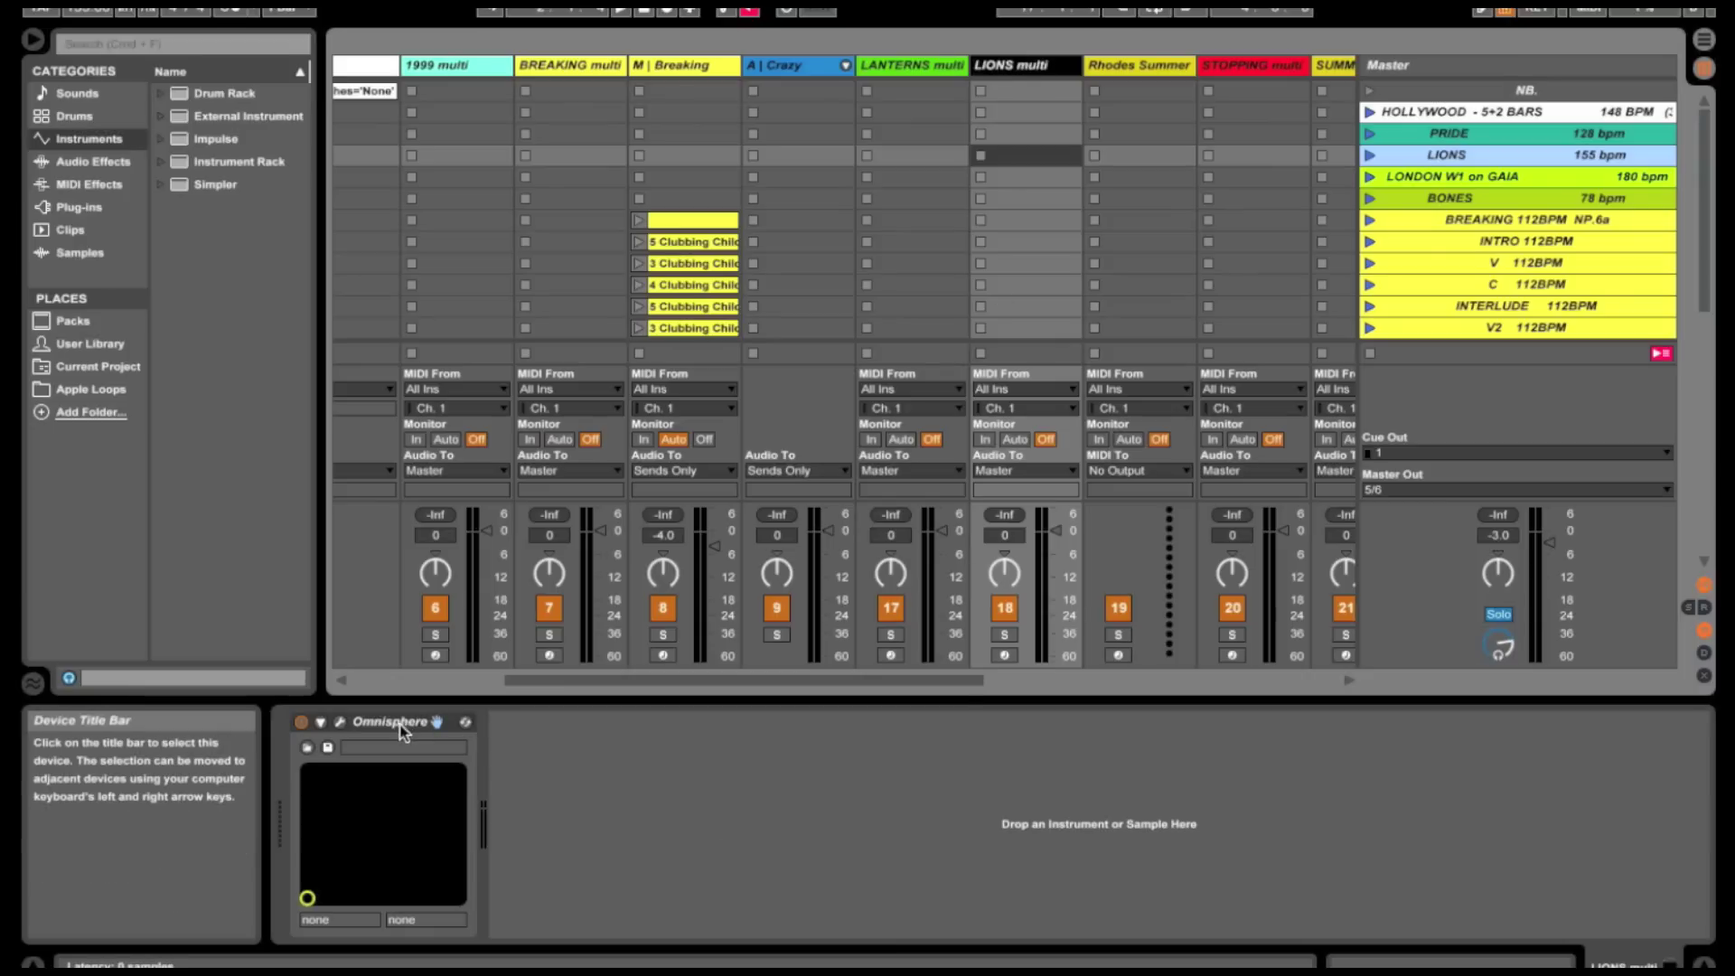
- Open Omnisphere and review Lions multi parts 1–3, ending back on the multi mixer
{"action": "left_click", "coordinate": [341, 723]}
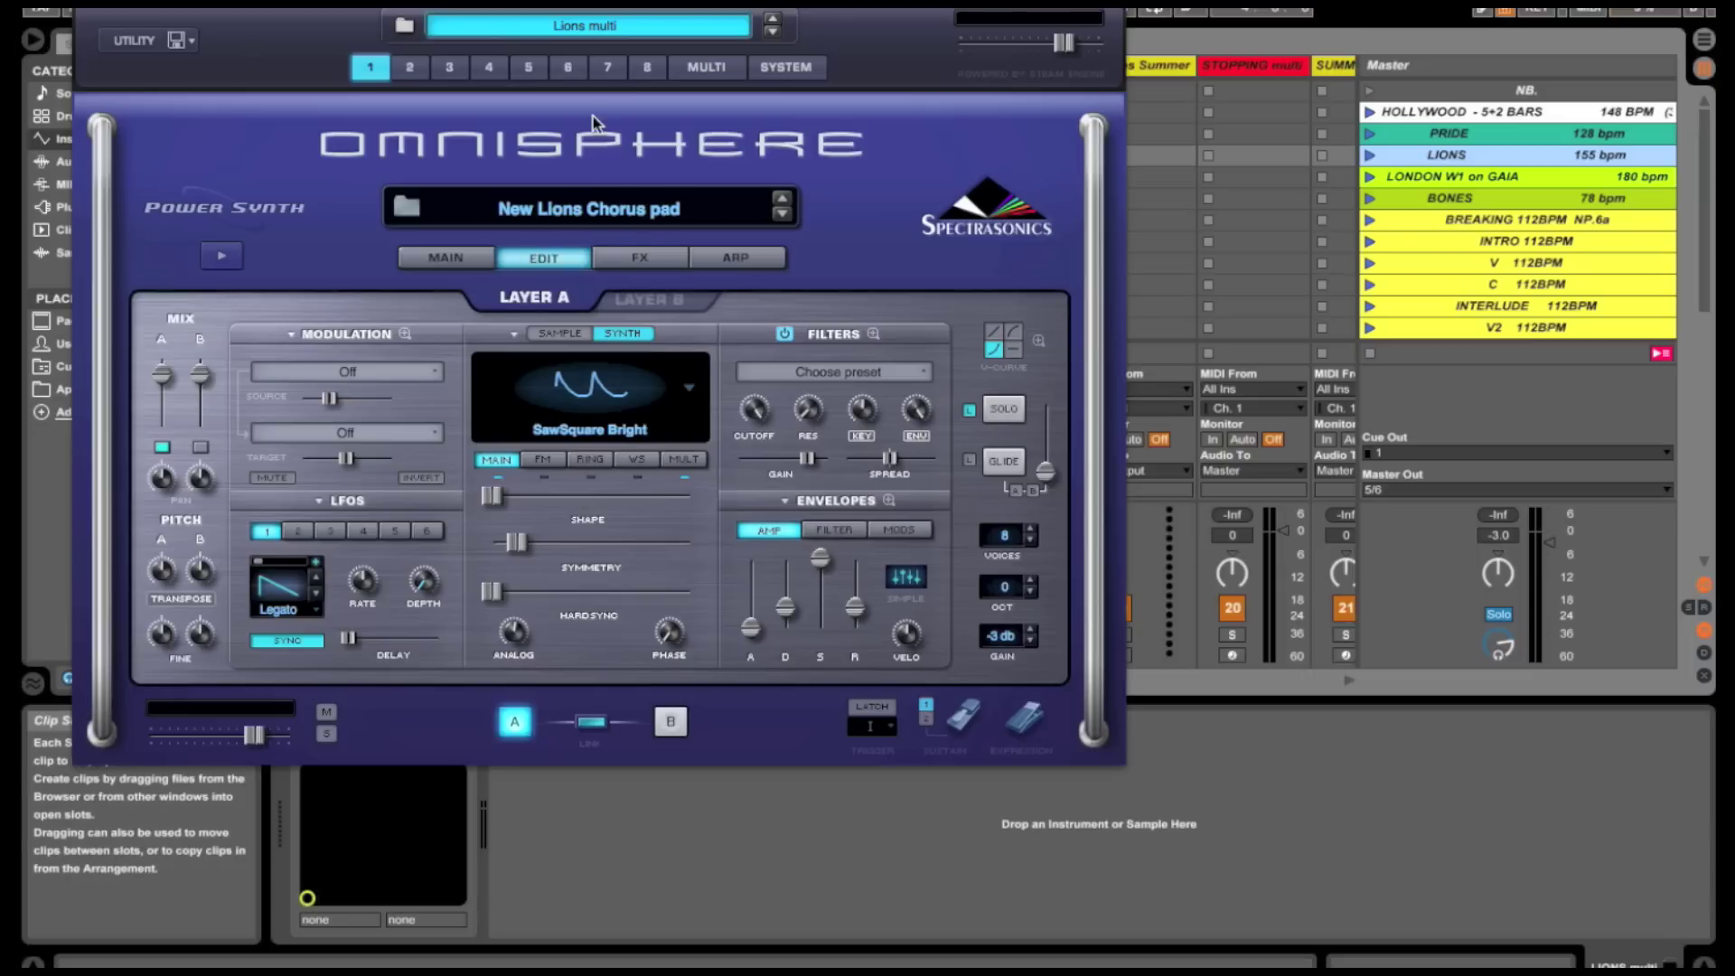
{"action": "left_click", "coordinate": [717, 73]}
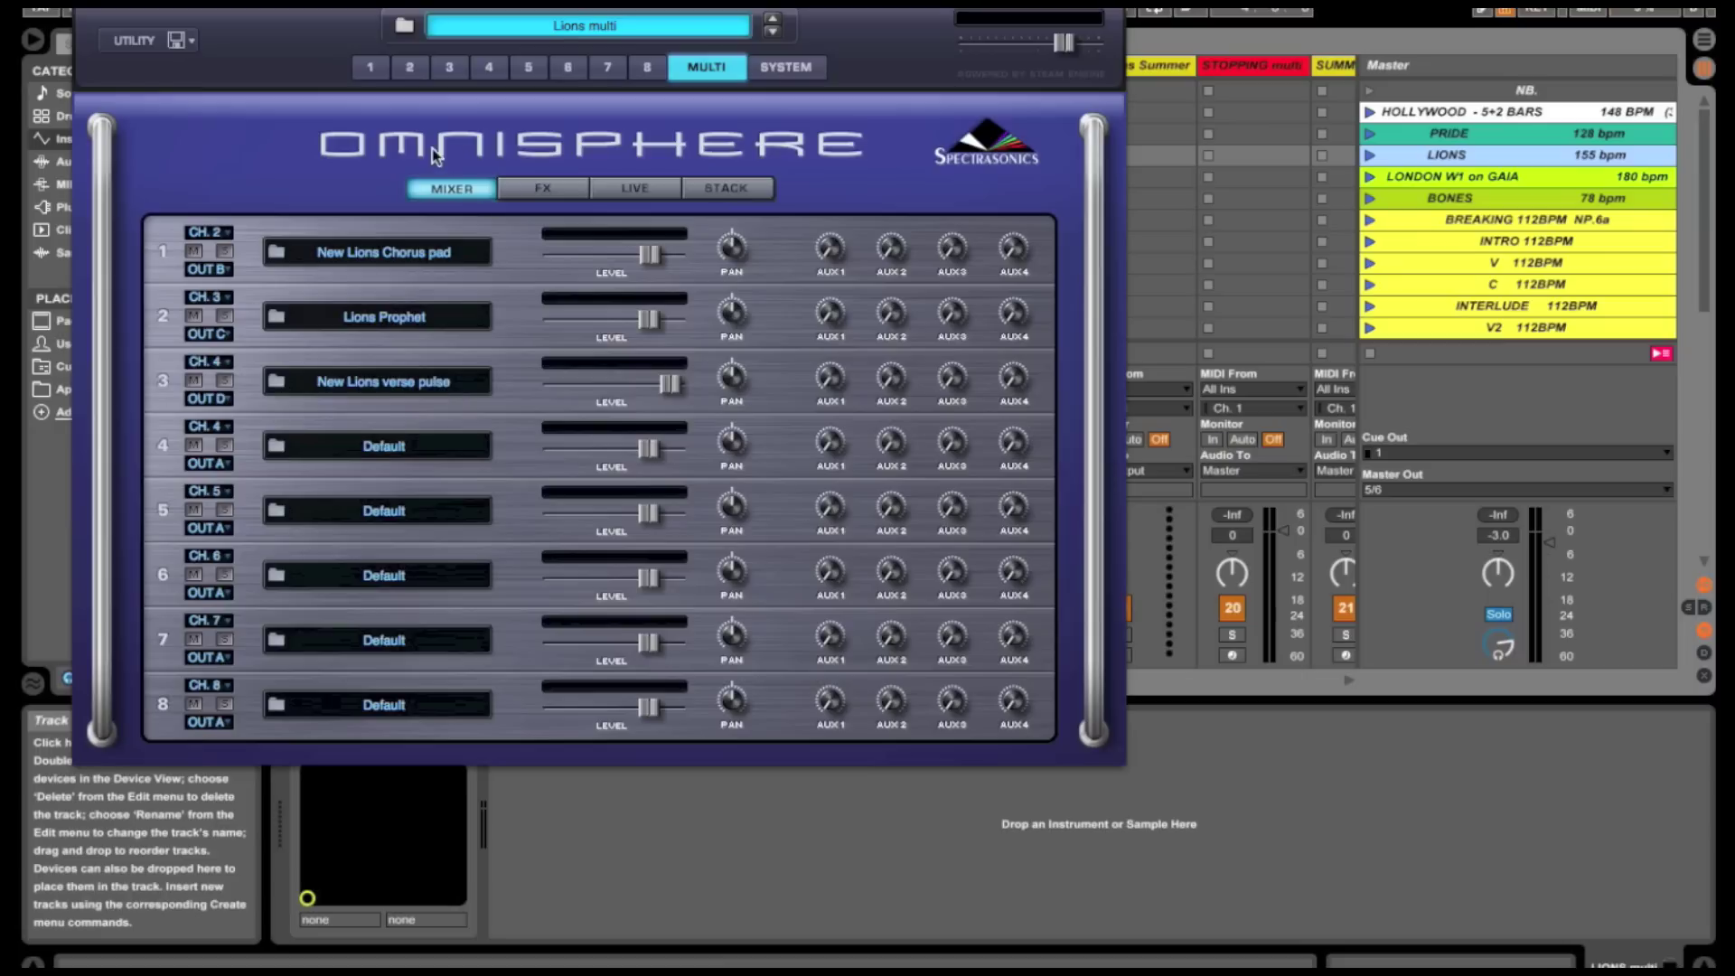
{"action": "left_click", "coordinate": [373, 68]}
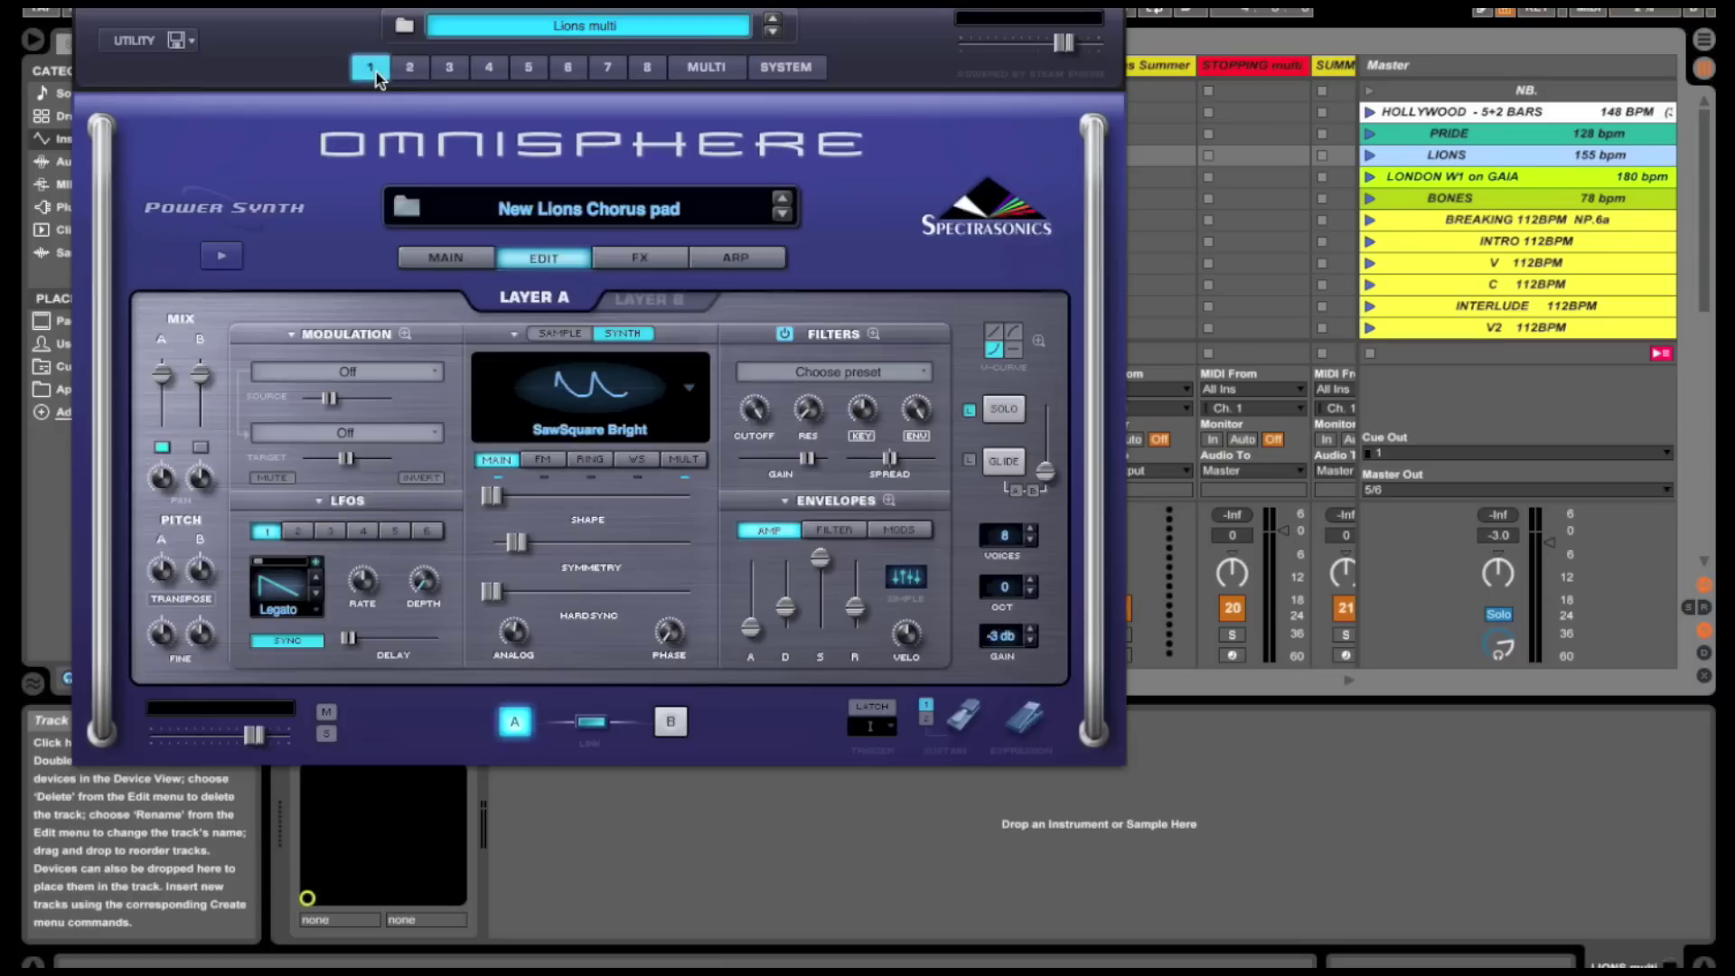
{"action": "left_click", "coordinate": [409, 68]}
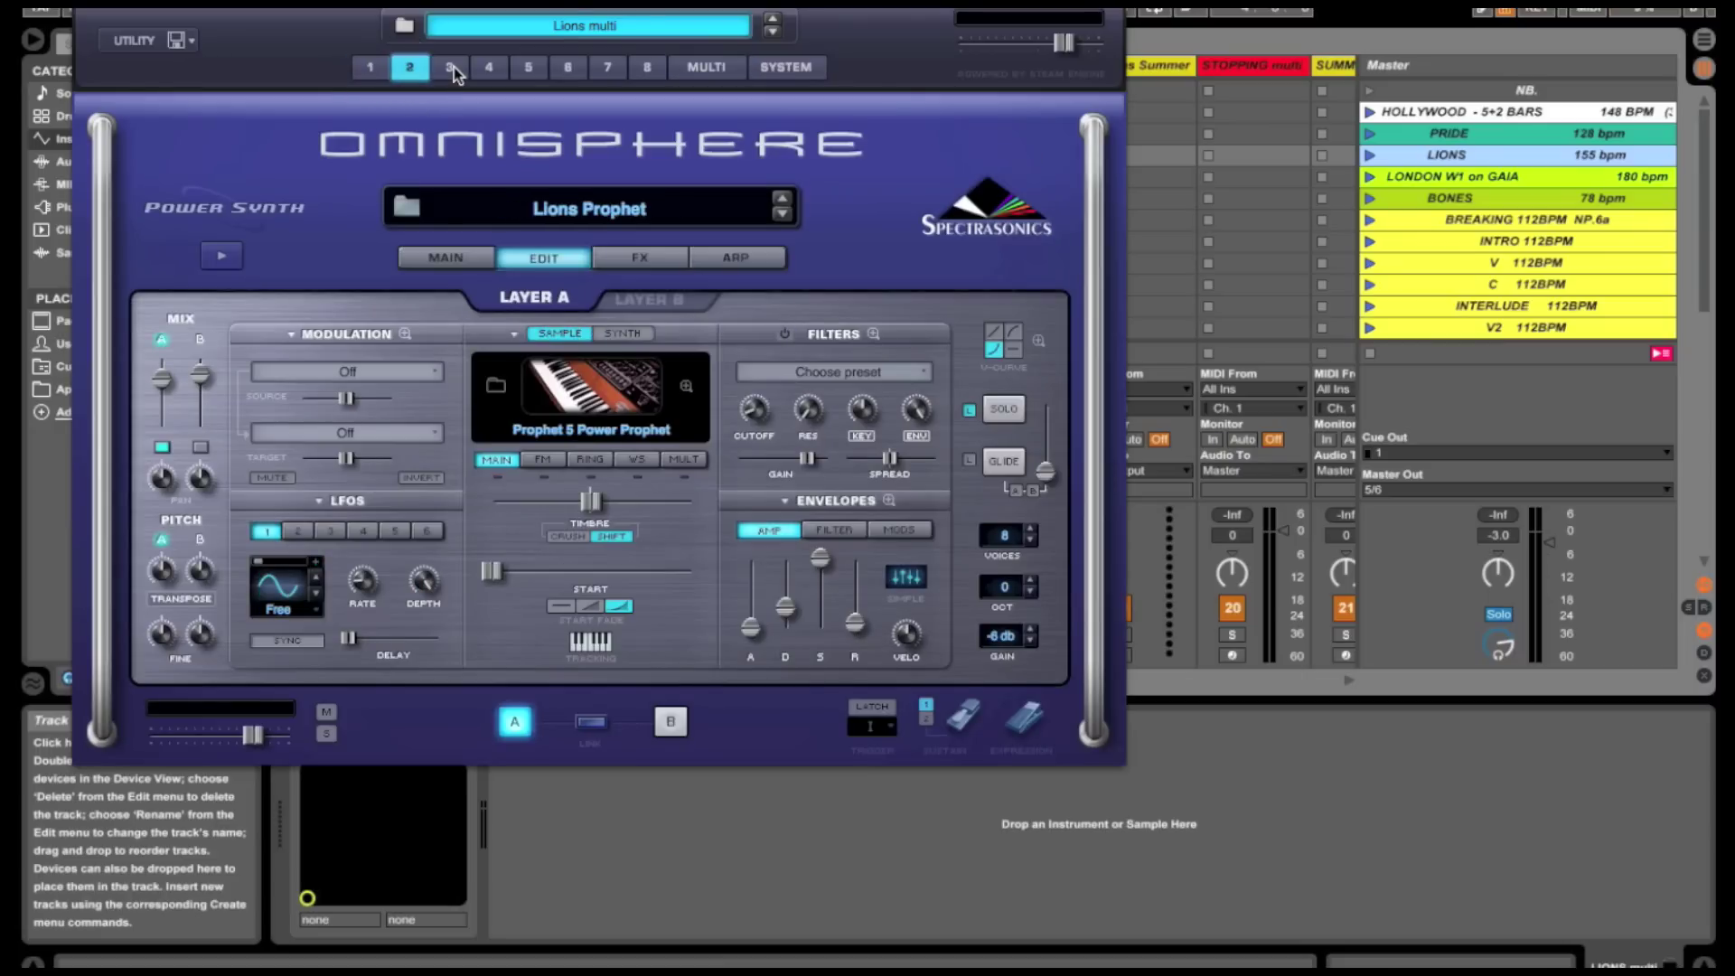
{"action": "left_click", "coordinate": [451, 69]}
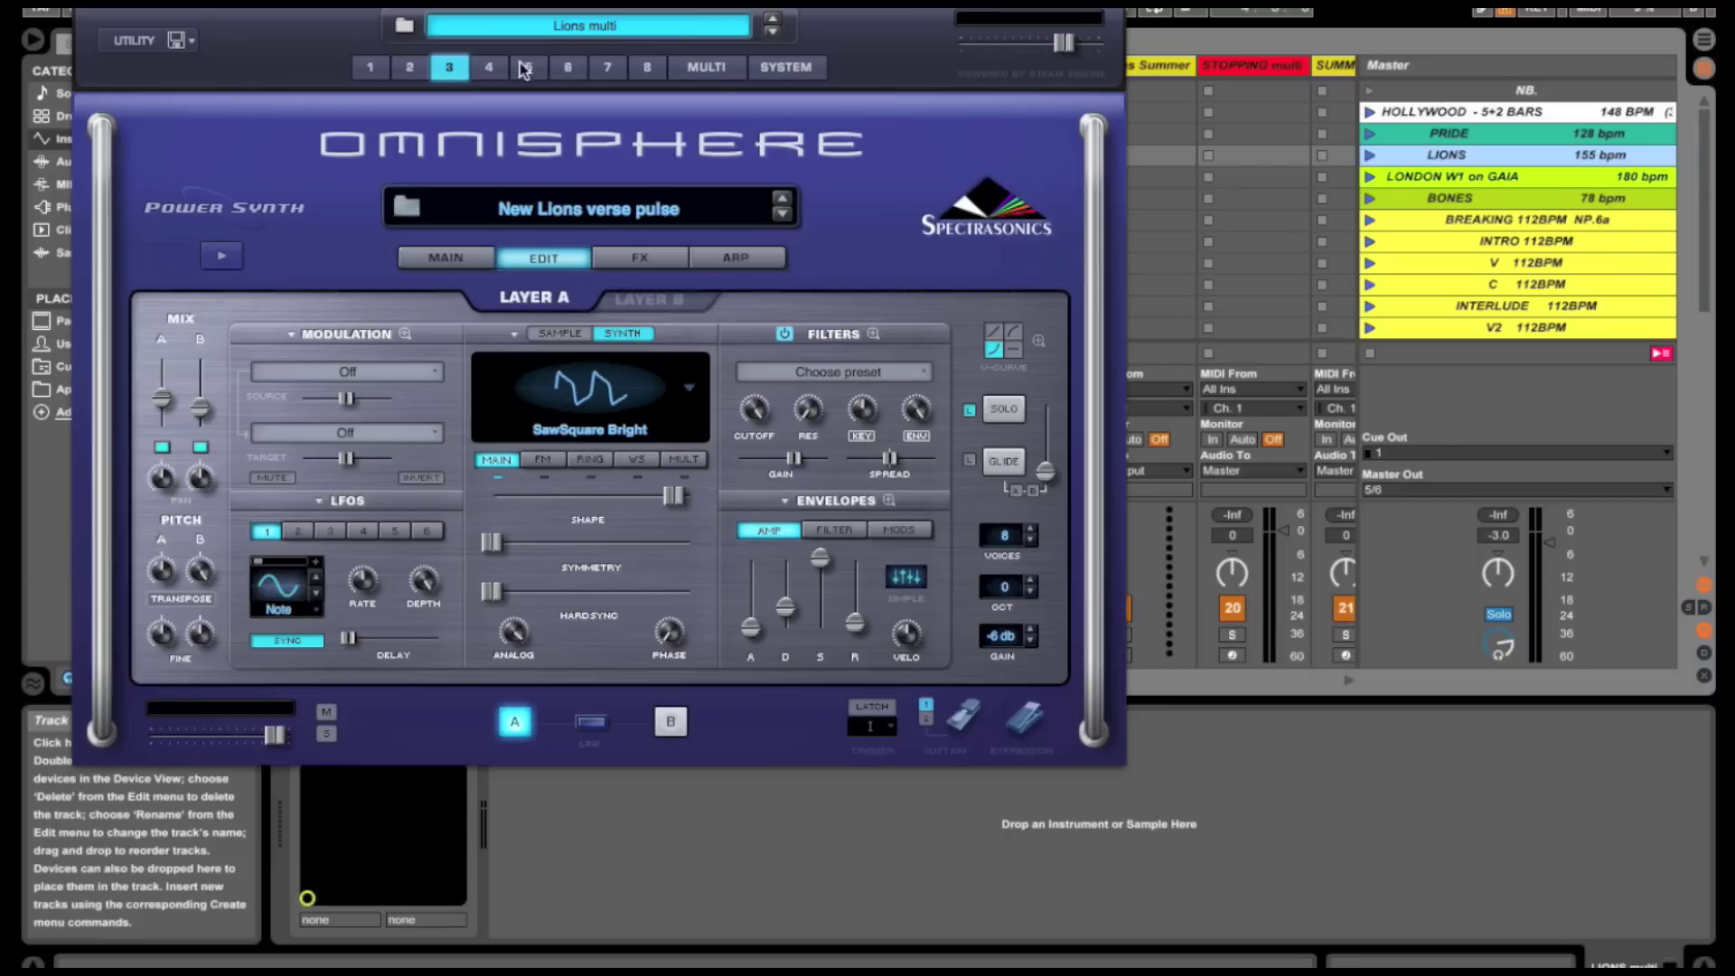
{"action": "left_click", "coordinate": [732, 68]}
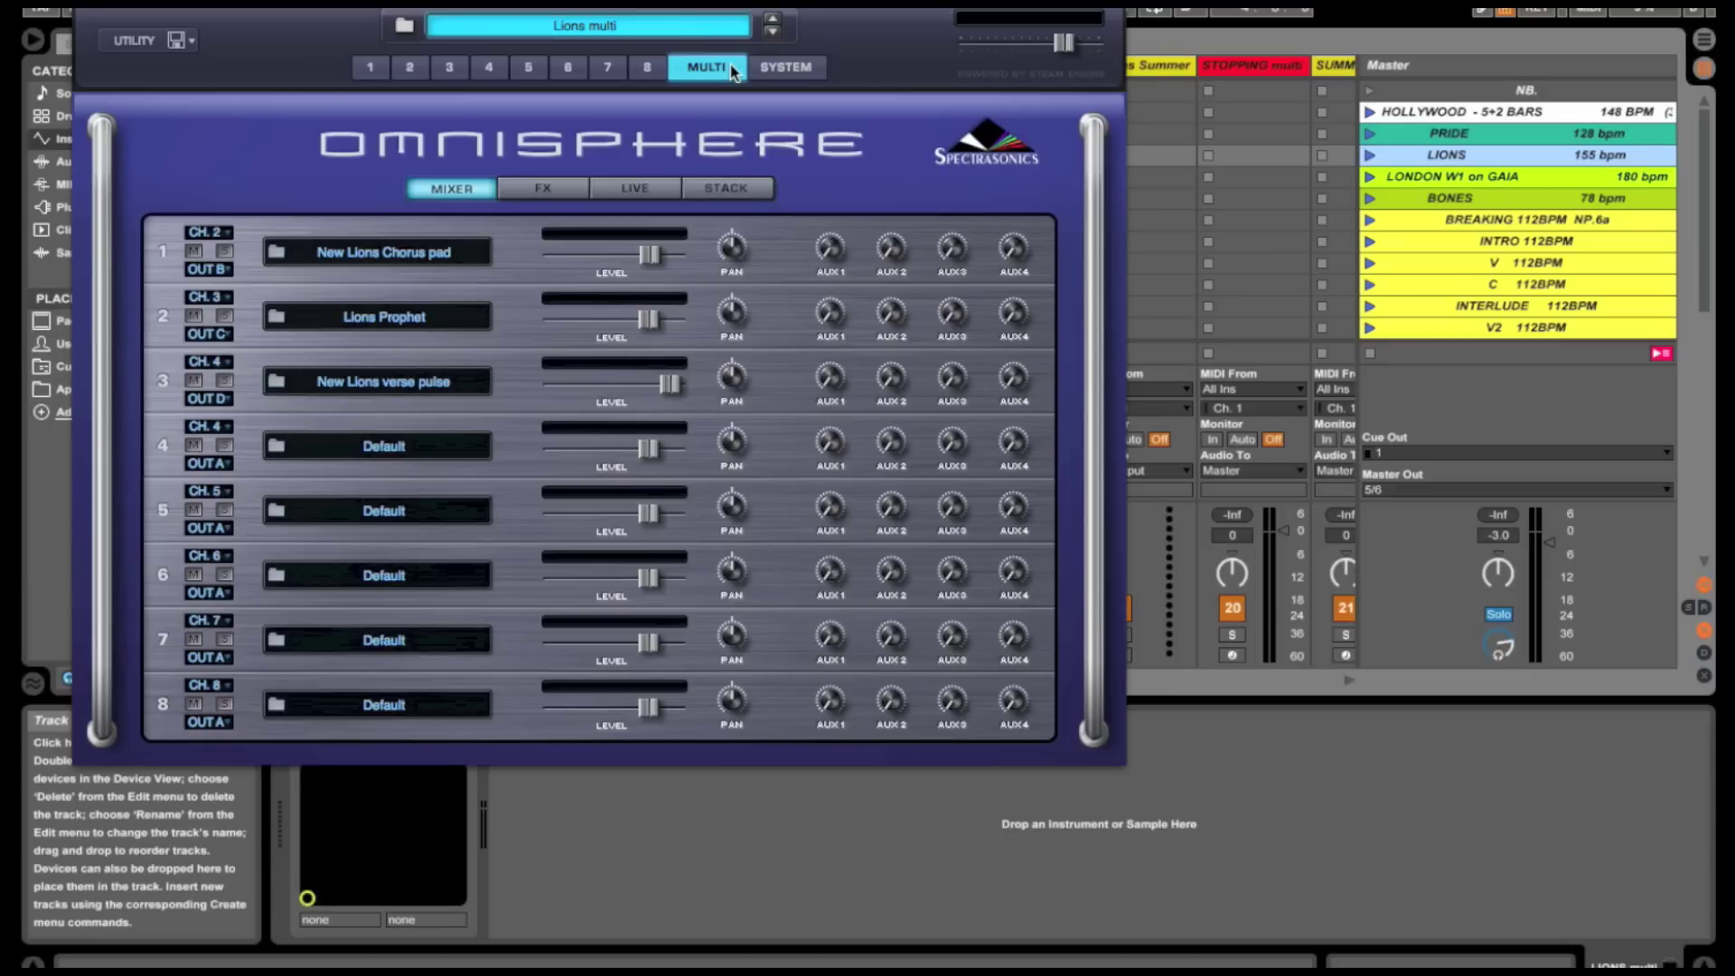
- Confirm parts 1–3 stay on MIDI channels 2, 3, 4 and outputs B, C, D
{"action": "left_click", "coordinate": [226, 234]}
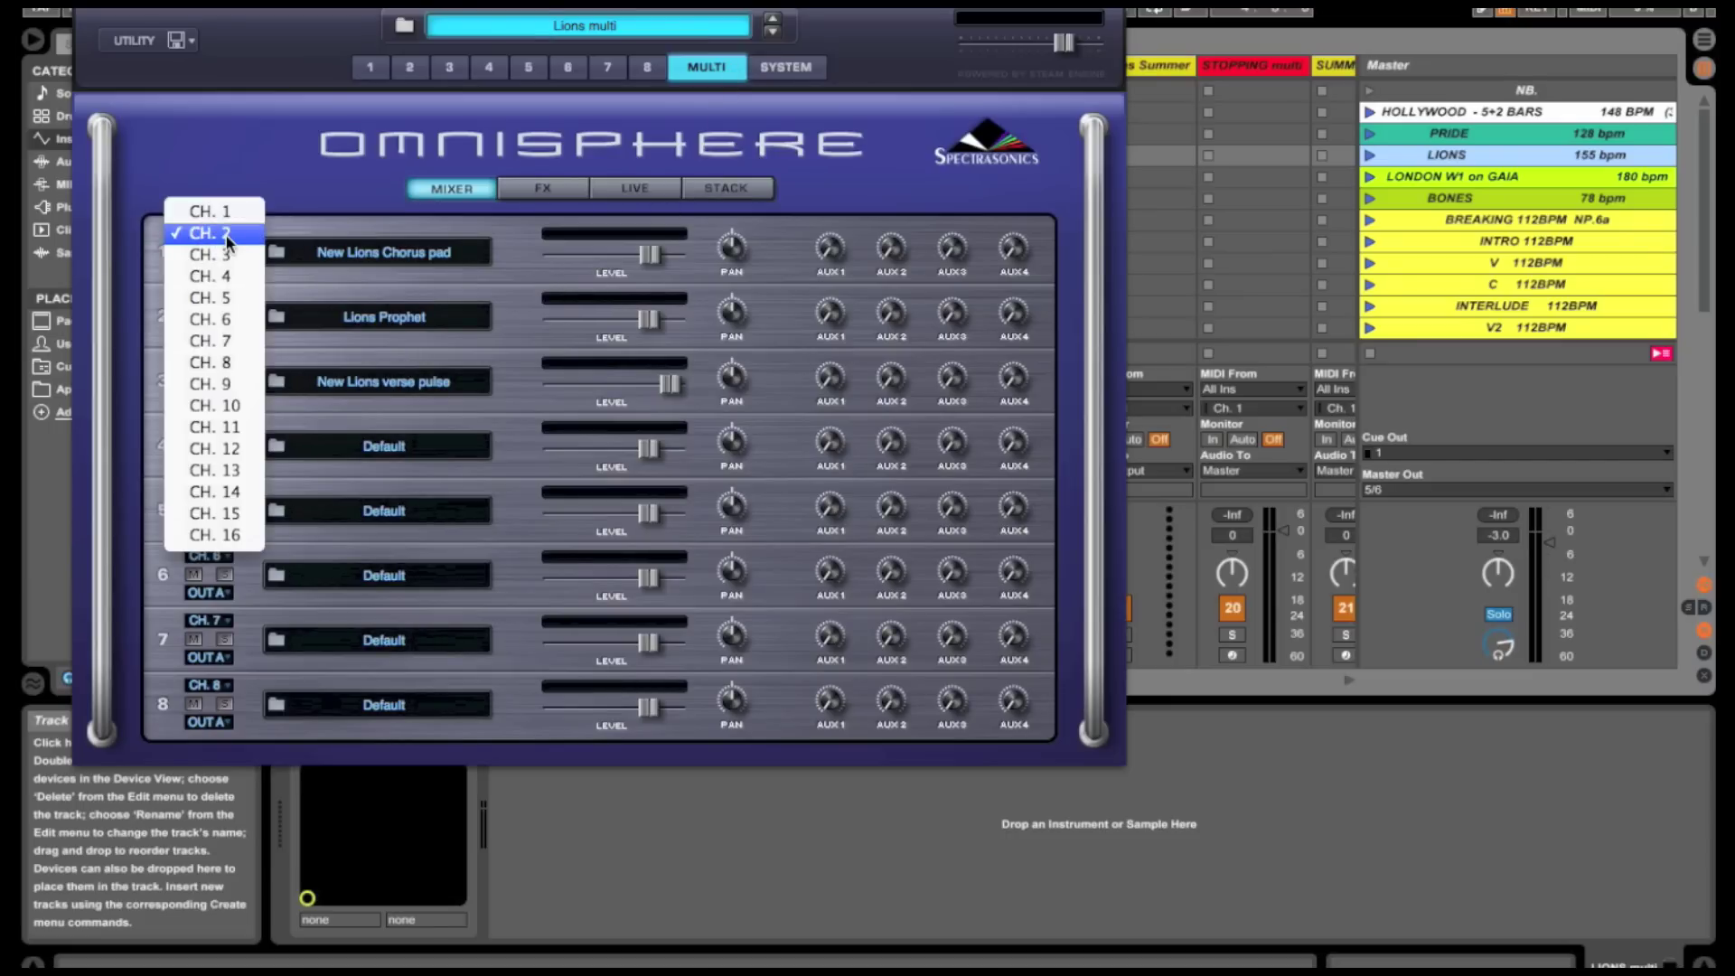
{"action": "left_click", "coordinate": [234, 233]}
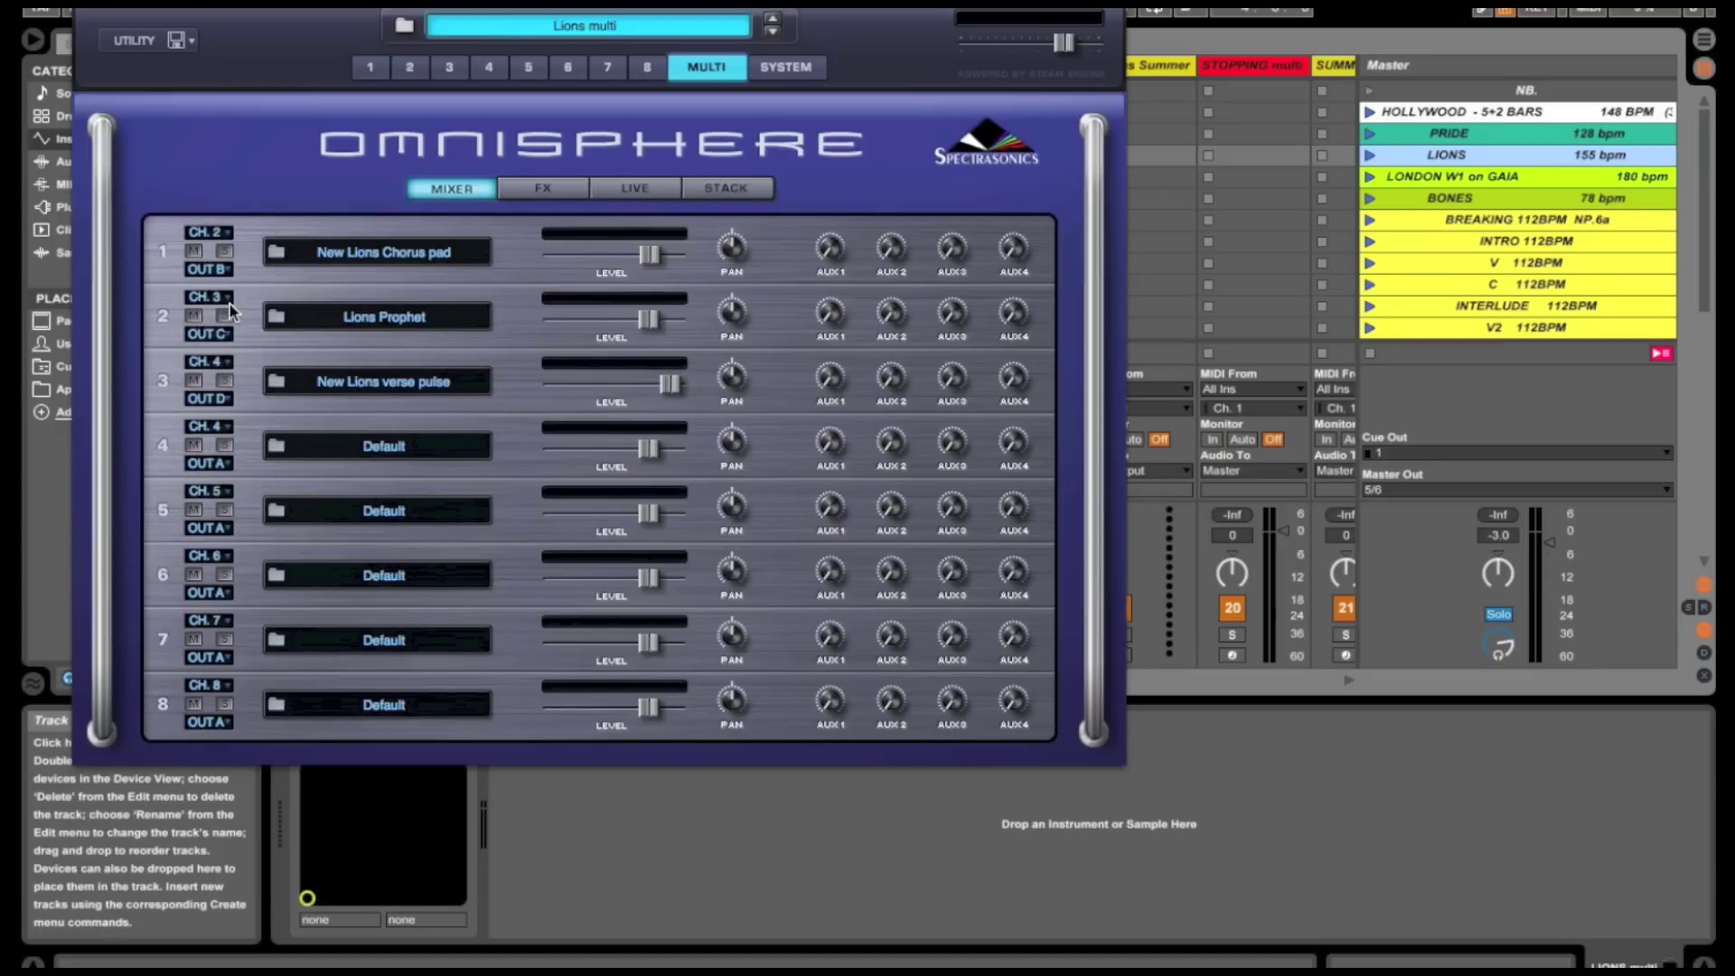
{"action": "left_click", "coordinate": [224, 267]}
{"action": "left_click", "coordinate": [217, 267]}
{"action": "left_click", "coordinate": [228, 299]}
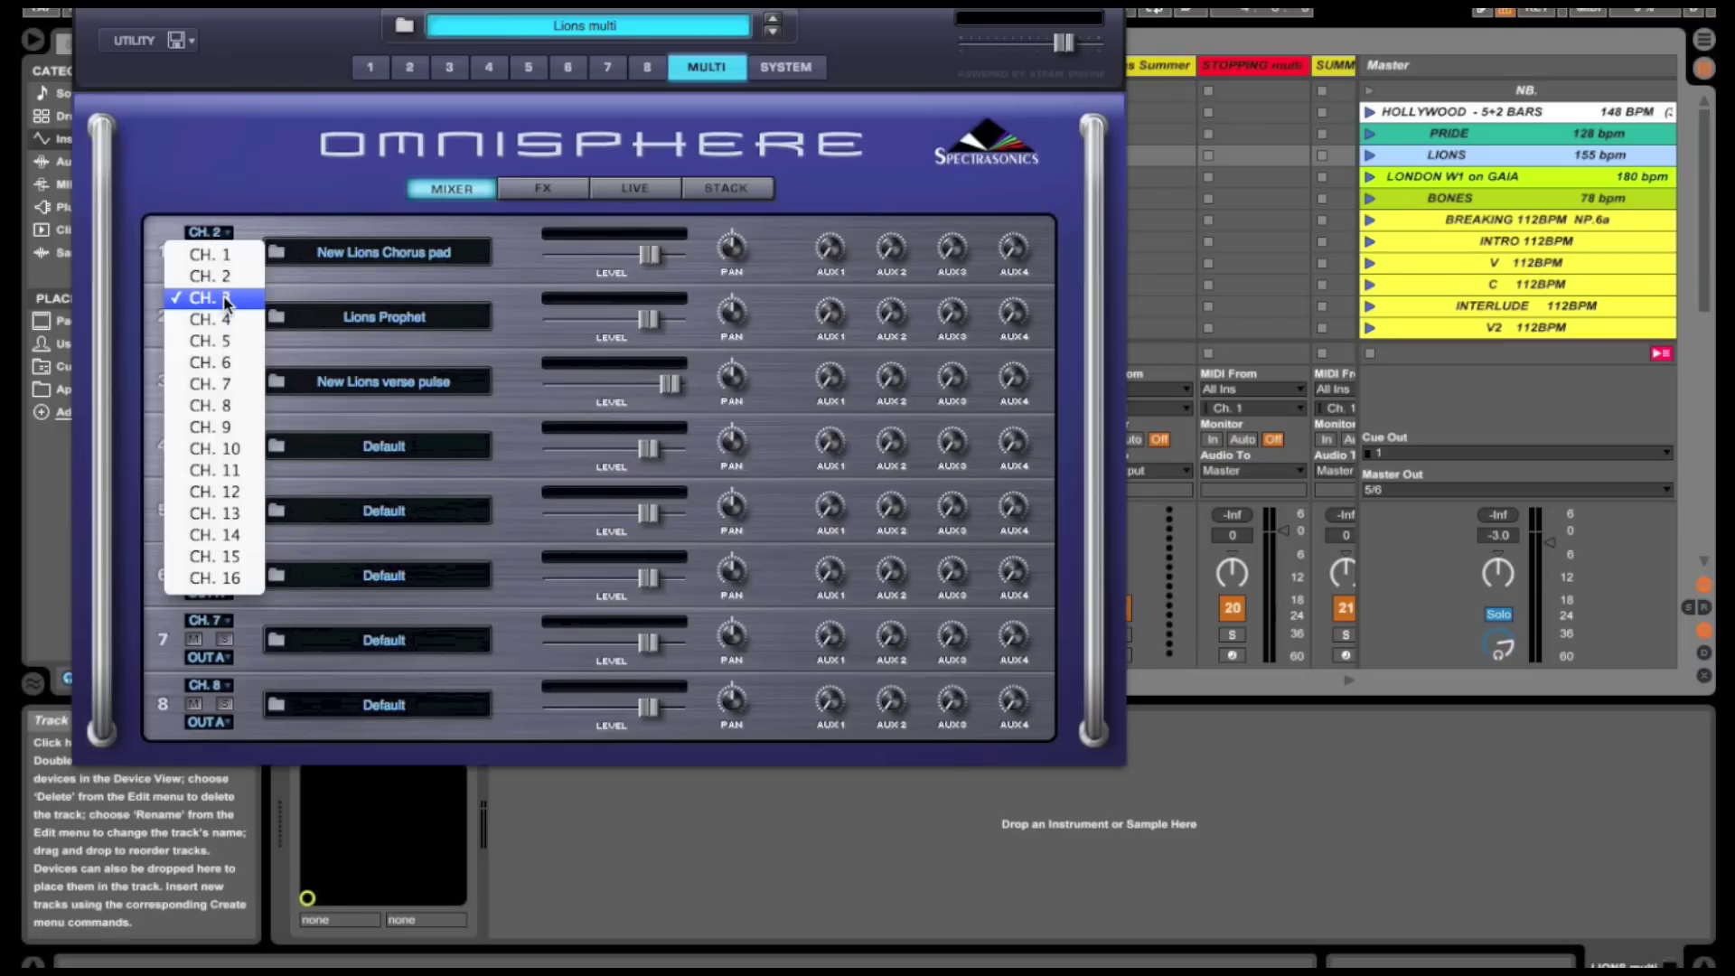
{"action": "left_click", "coordinate": [226, 299]}
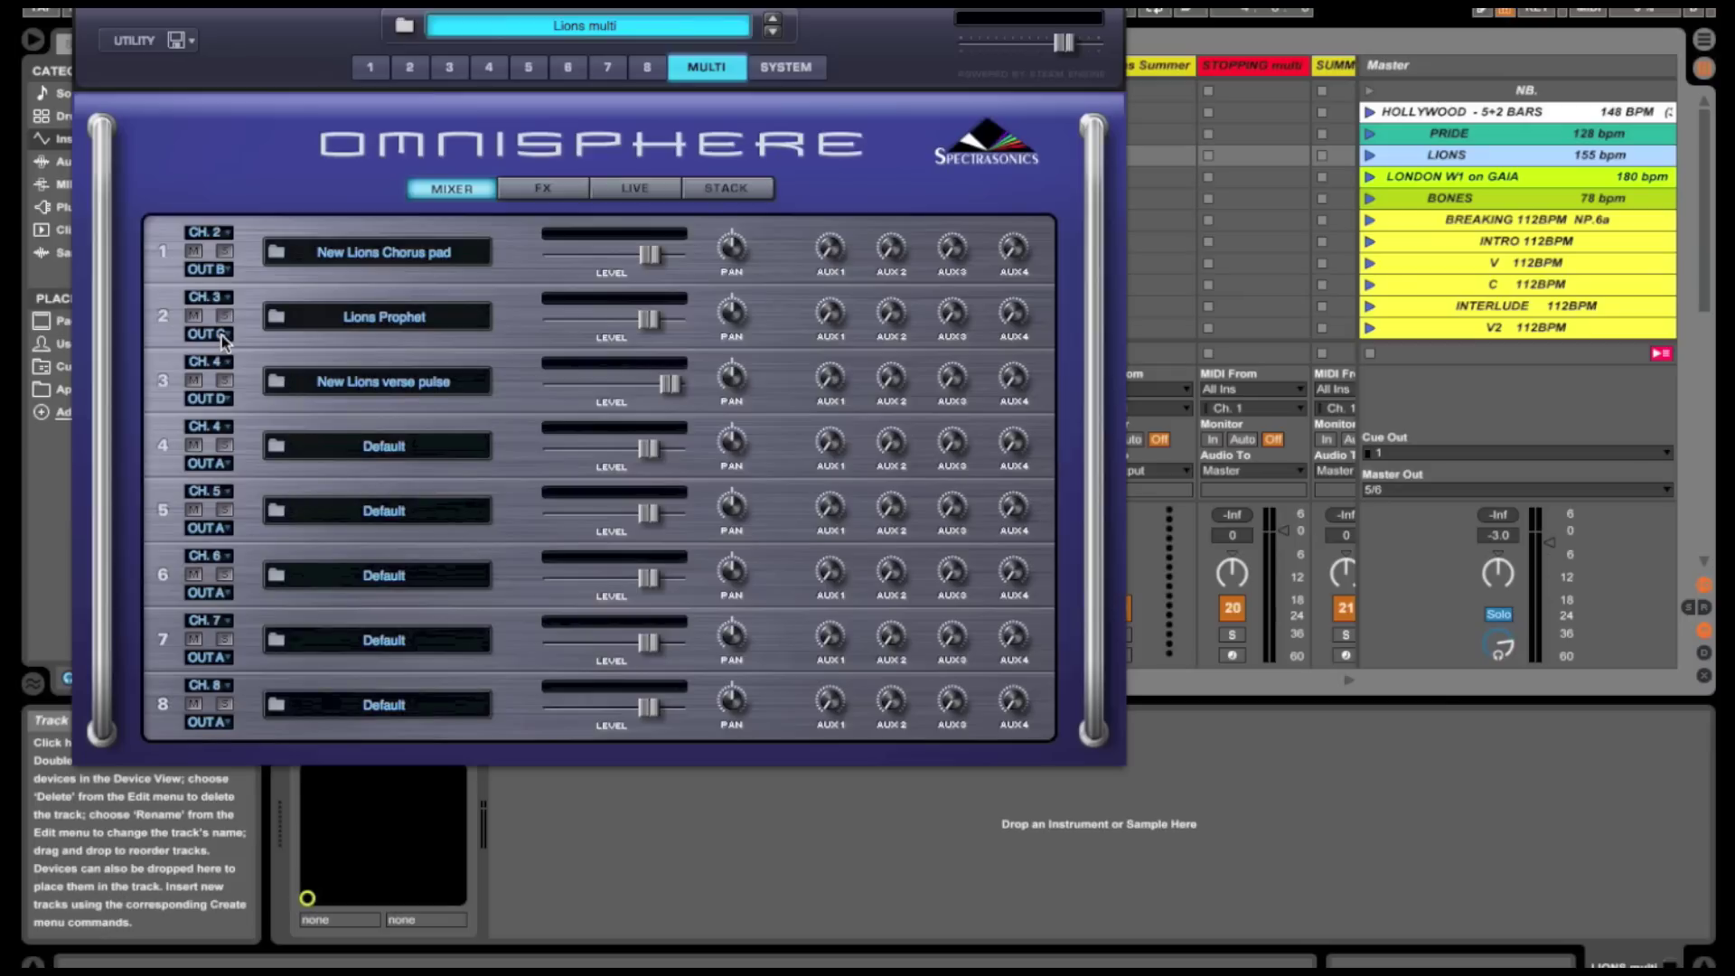
{"action": "left_click", "coordinate": [220, 334]}
{"action": "left_click", "coordinate": [221, 334]}
{"action": "left_click", "coordinate": [225, 361]}
{"action": "left_click", "coordinate": [224, 363]}
{"action": "left_click", "coordinate": [225, 399]}
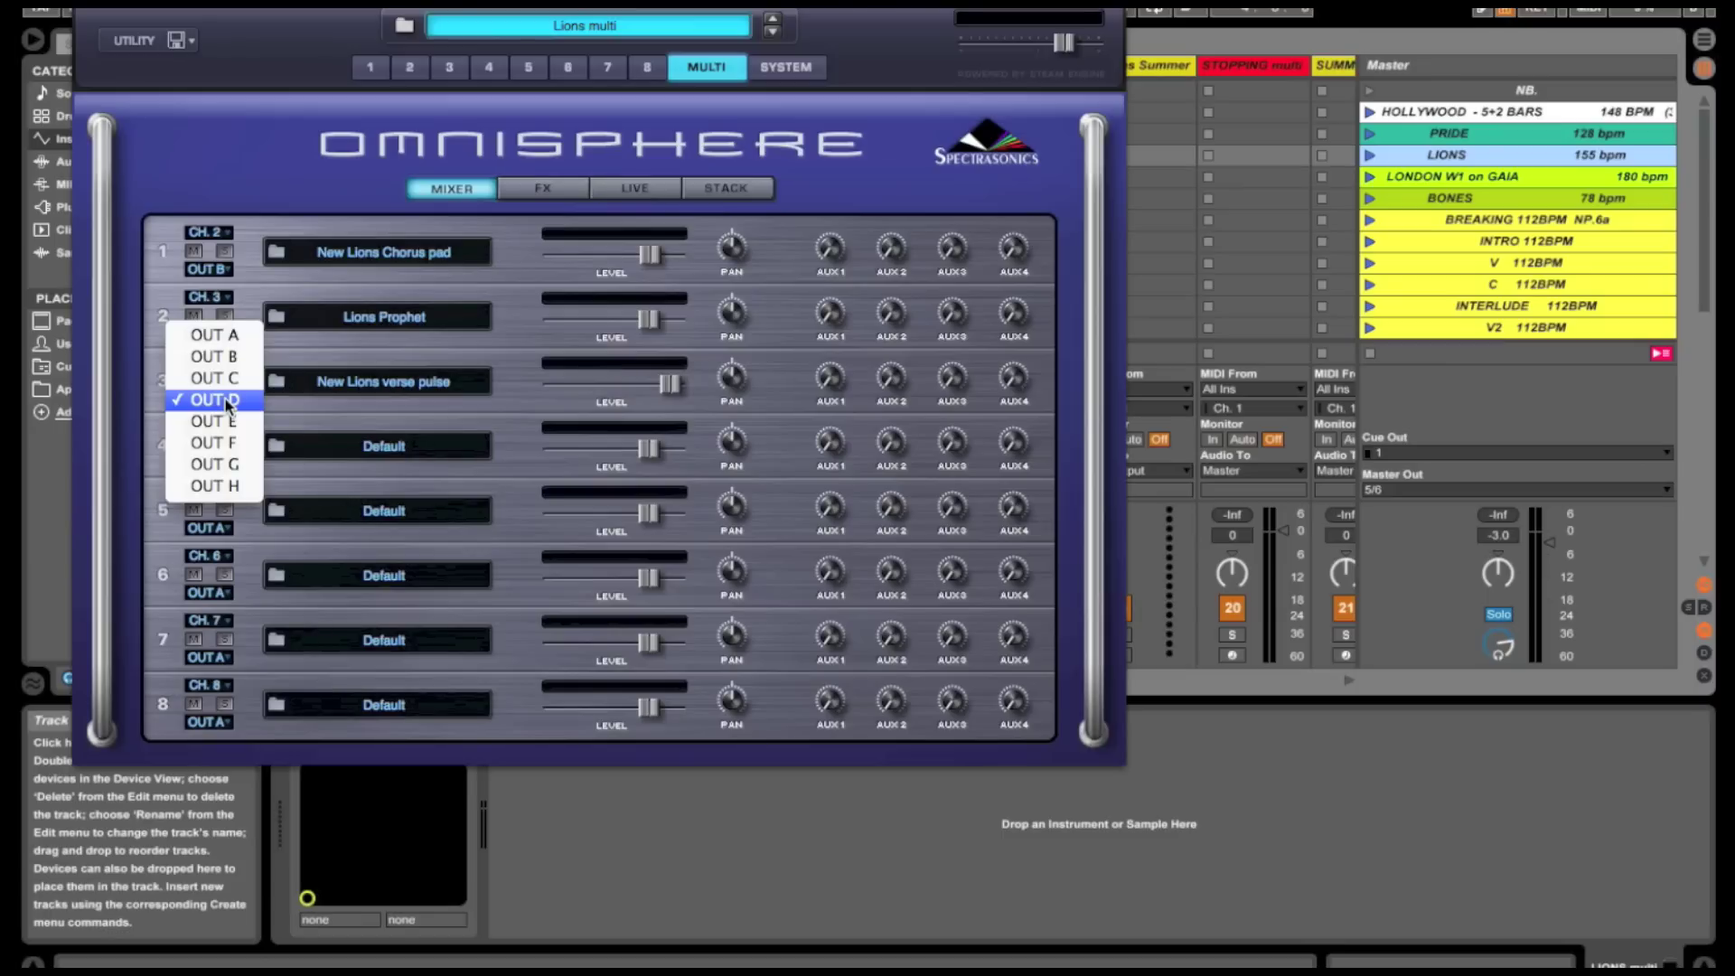
{"action": "left_click", "coordinate": [225, 398]}
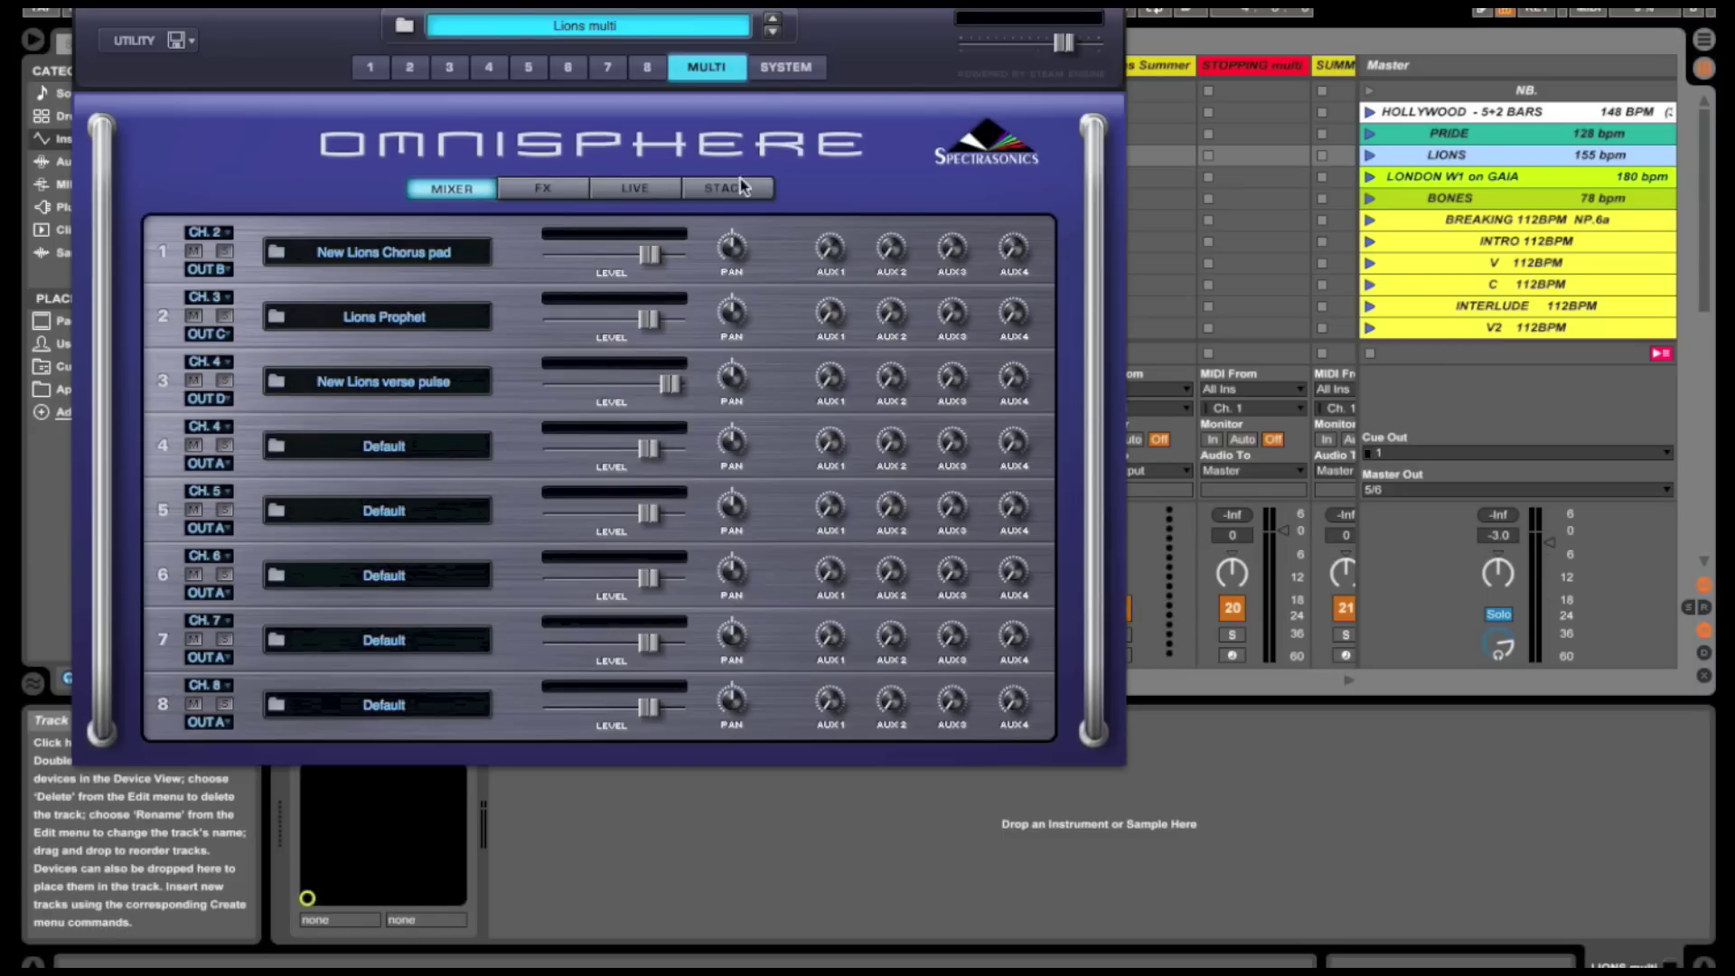
- Open and dismiss the Multi Browser, then close the Omnisphere plug-in window
{"action": "left_click", "coordinate": [625, 28]}
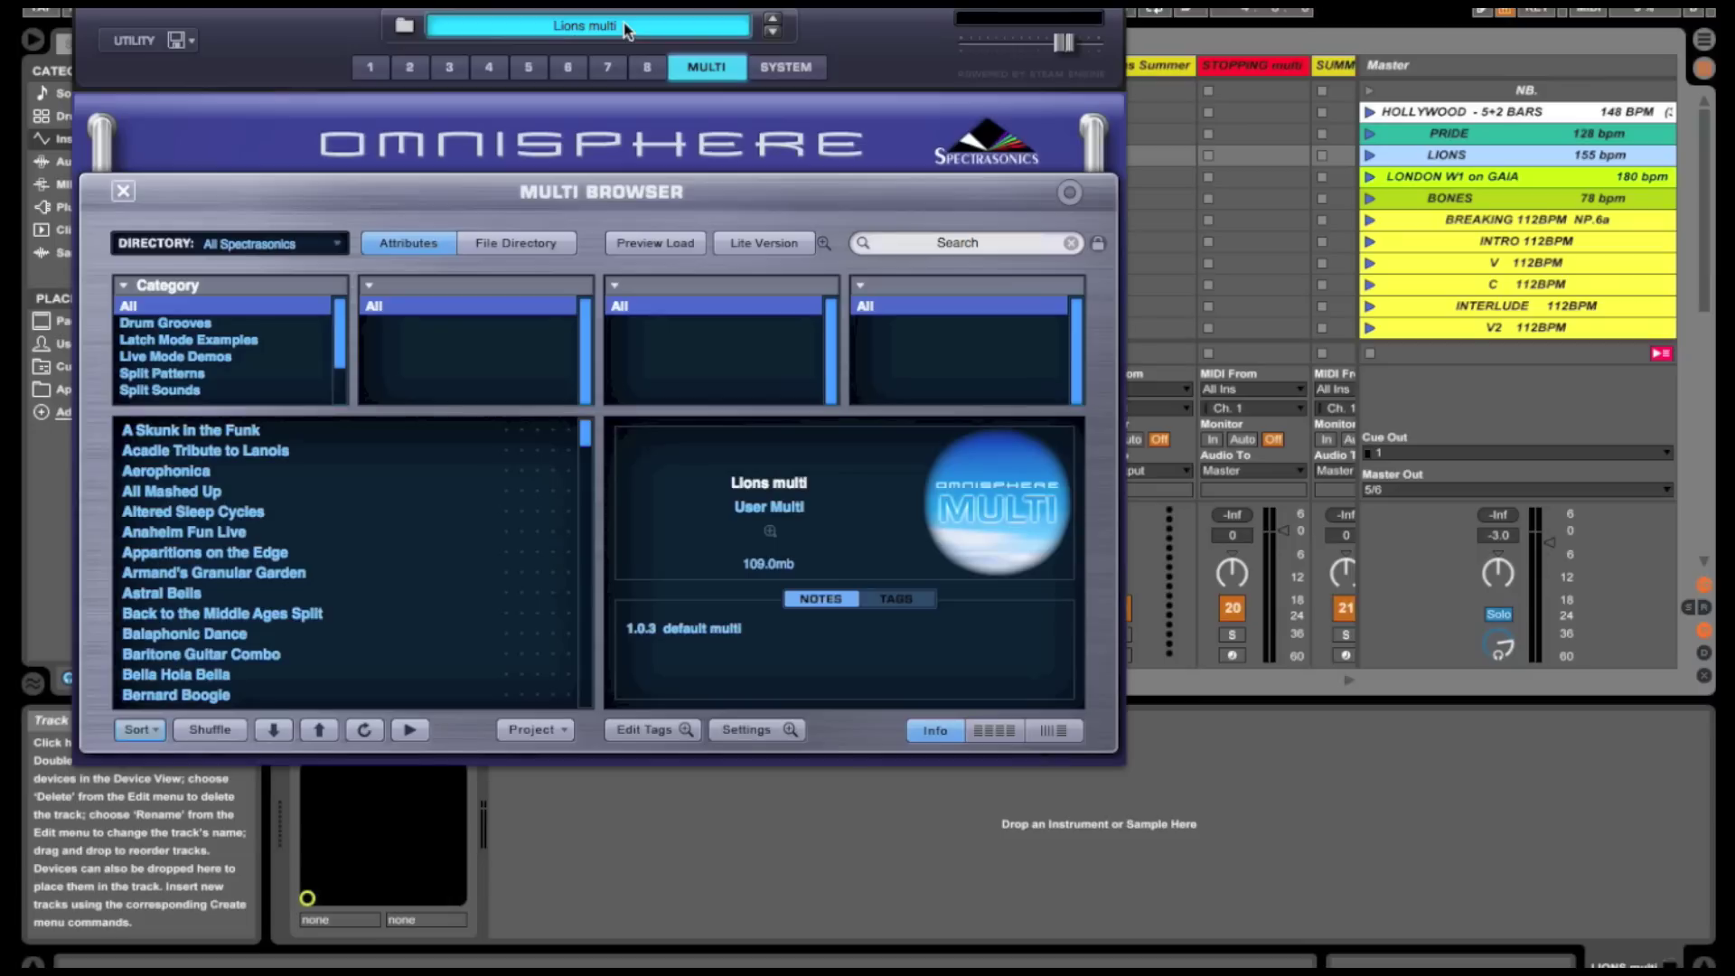
{"action": "left_click", "coordinate": [126, 193]}
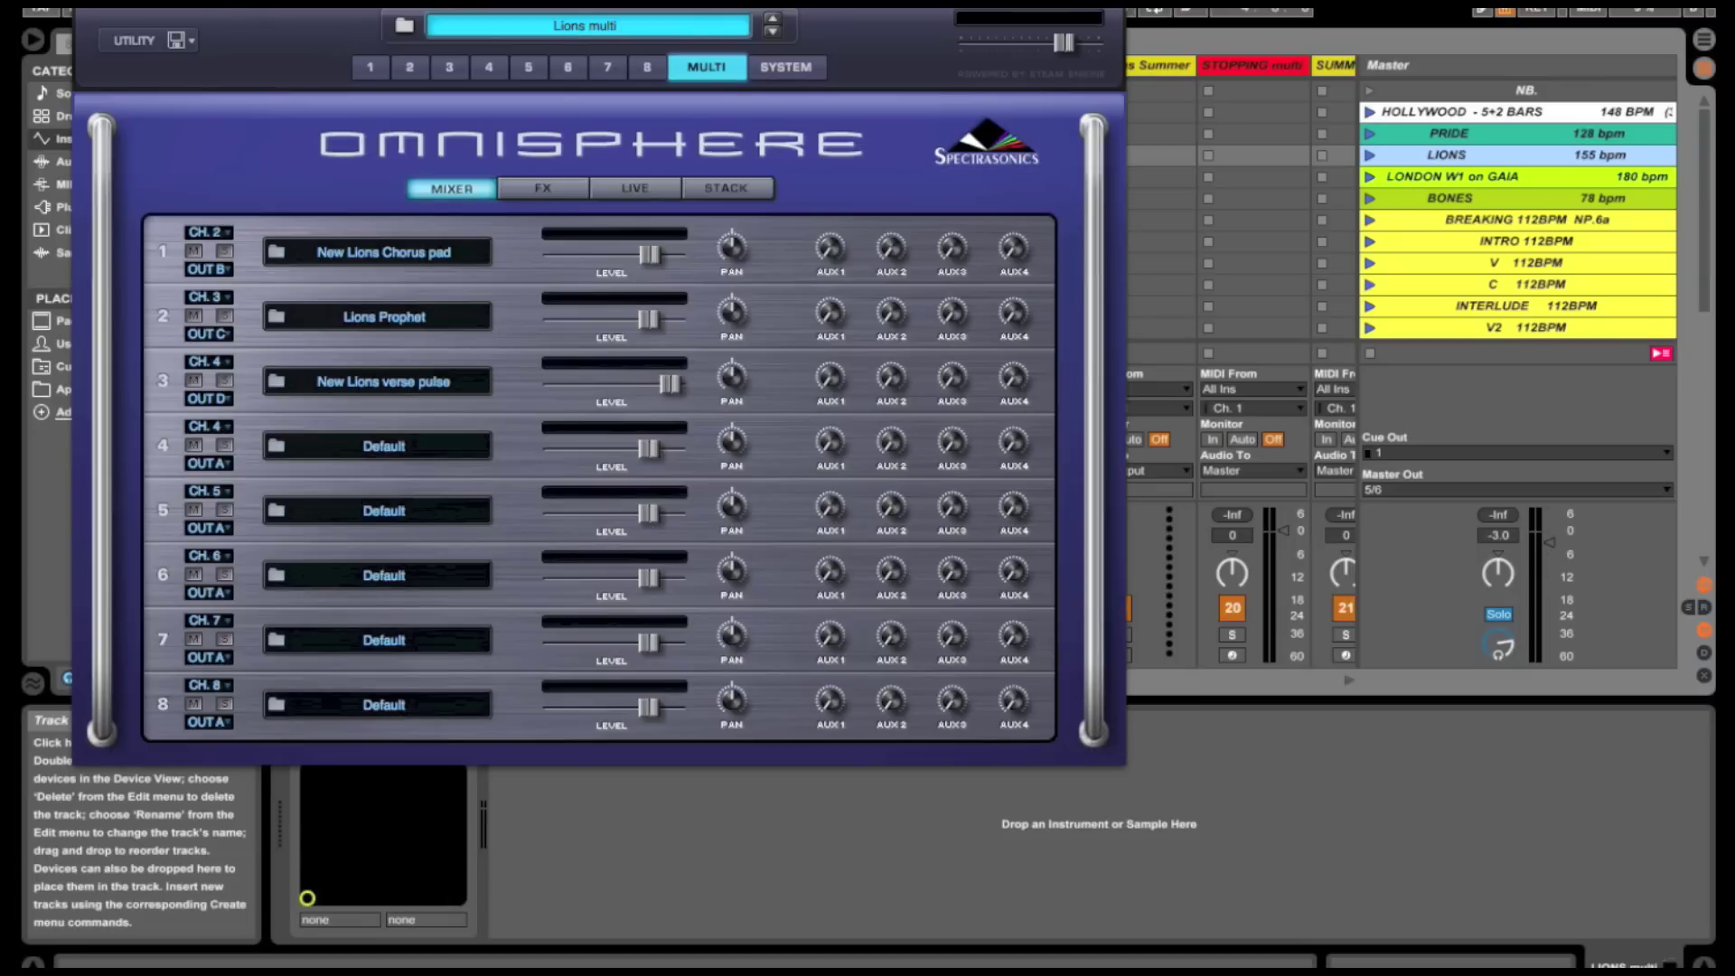
{"action": "key", "text": "ctrl+alt+p"}
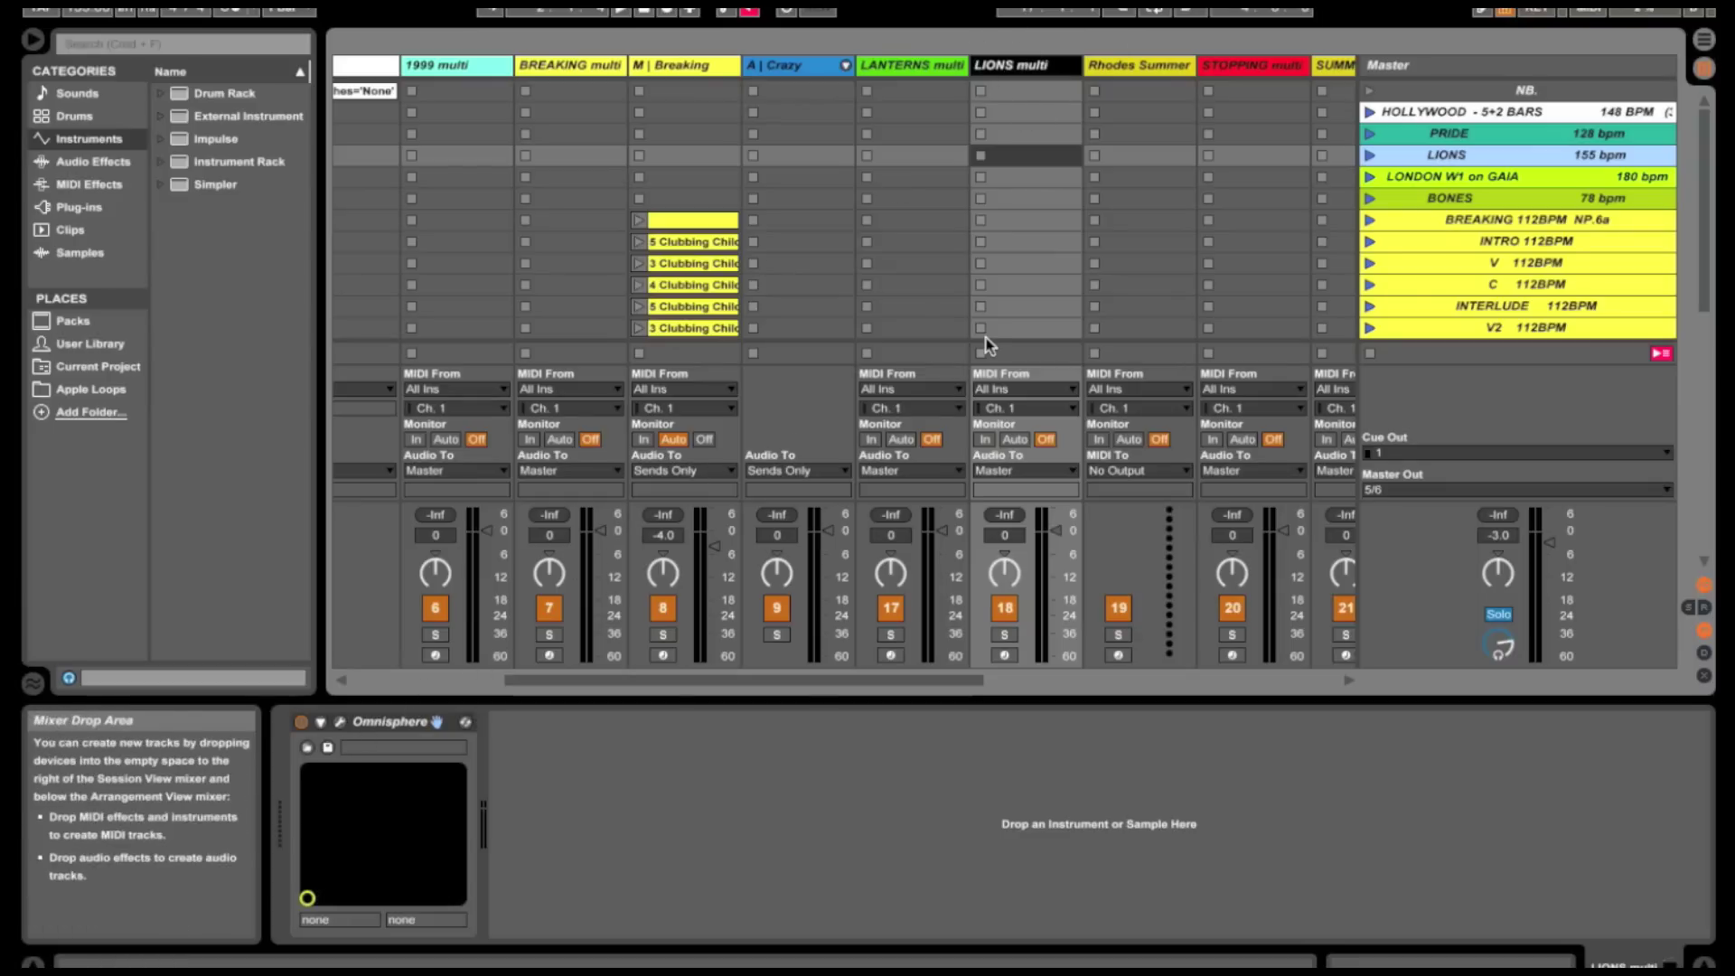
- Show the ALL MIDI RACKS Instrument Rack's chain list, including Hollywood, Lions, London and Pride
{"action": "scroll", "coordinate": [987, 342], "scroll_direction": "right", "scroll_amount": 10}
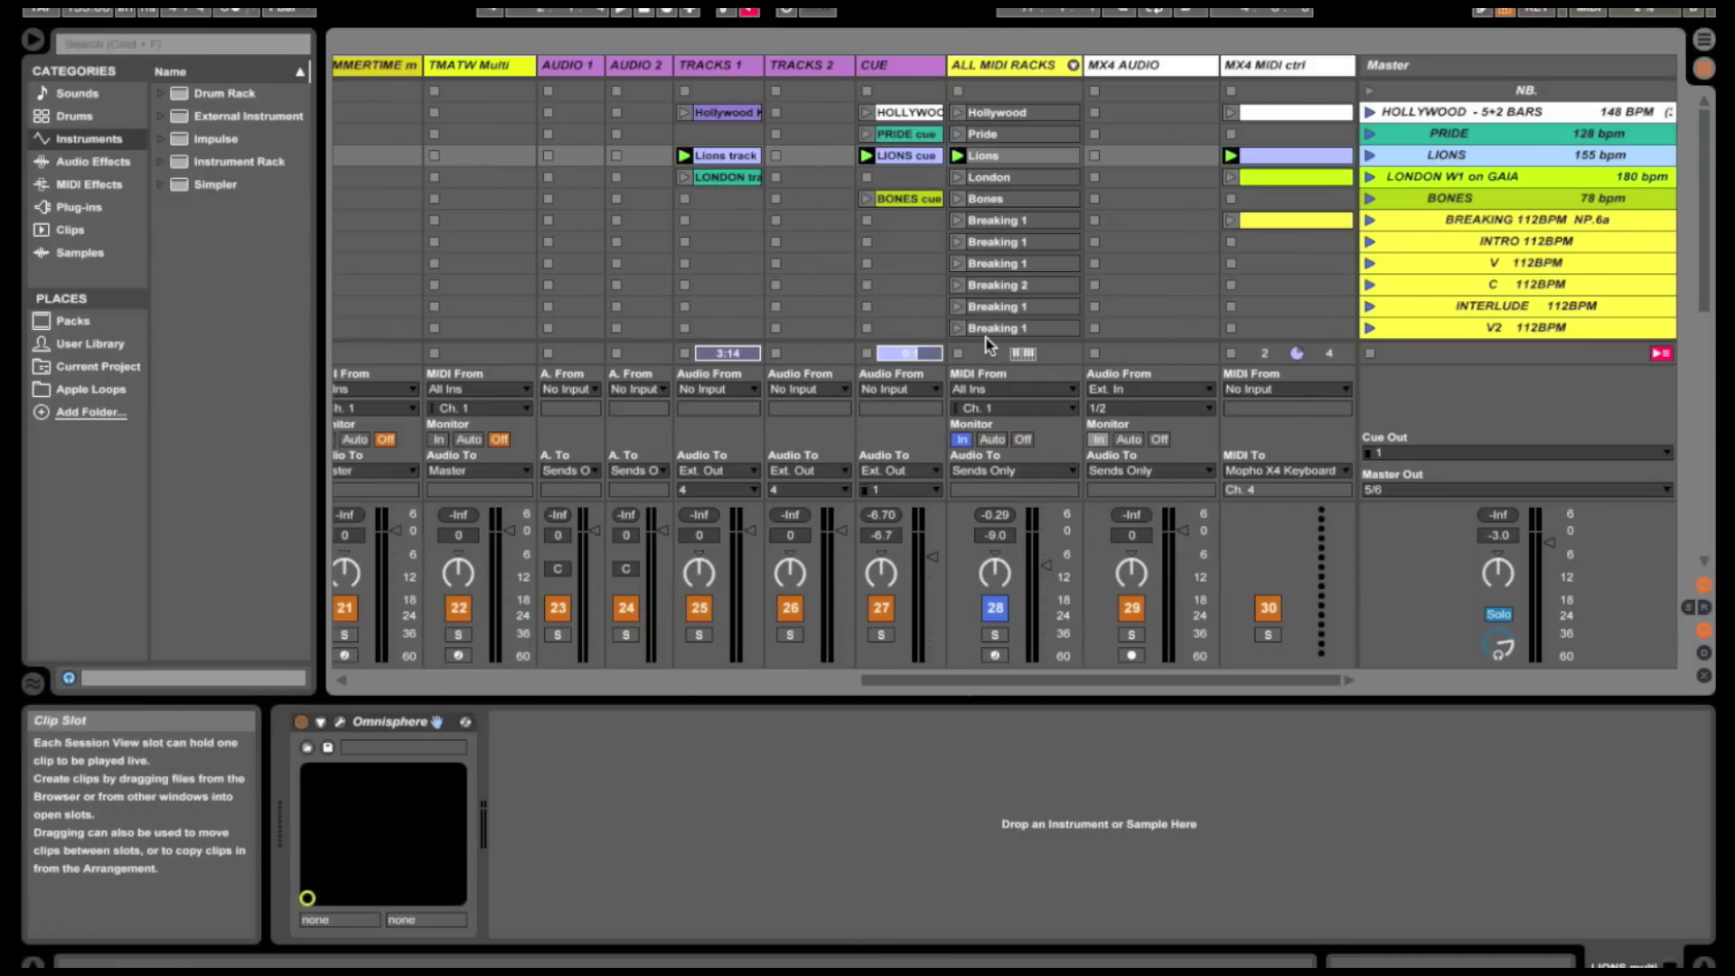
{"action": "left_click", "coordinate": [1003, 65]}
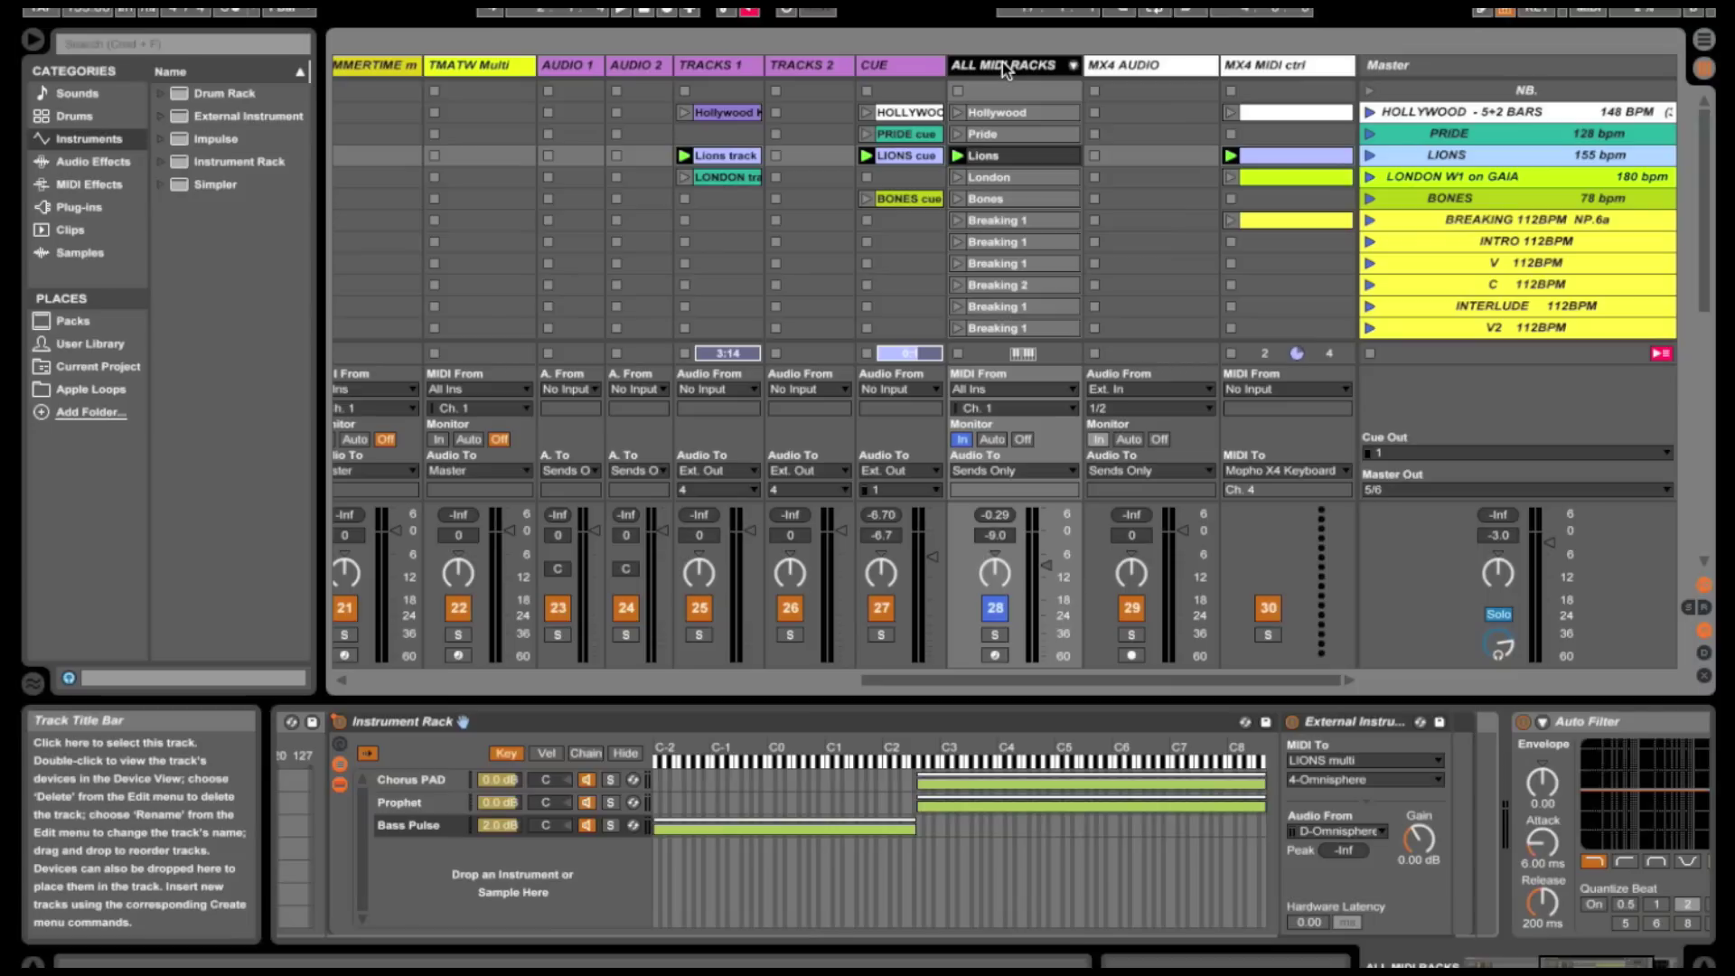
{"action": "scroll", "coordinate": [786, 795], "scroll_direction": "left", "scroll_amount": 5}
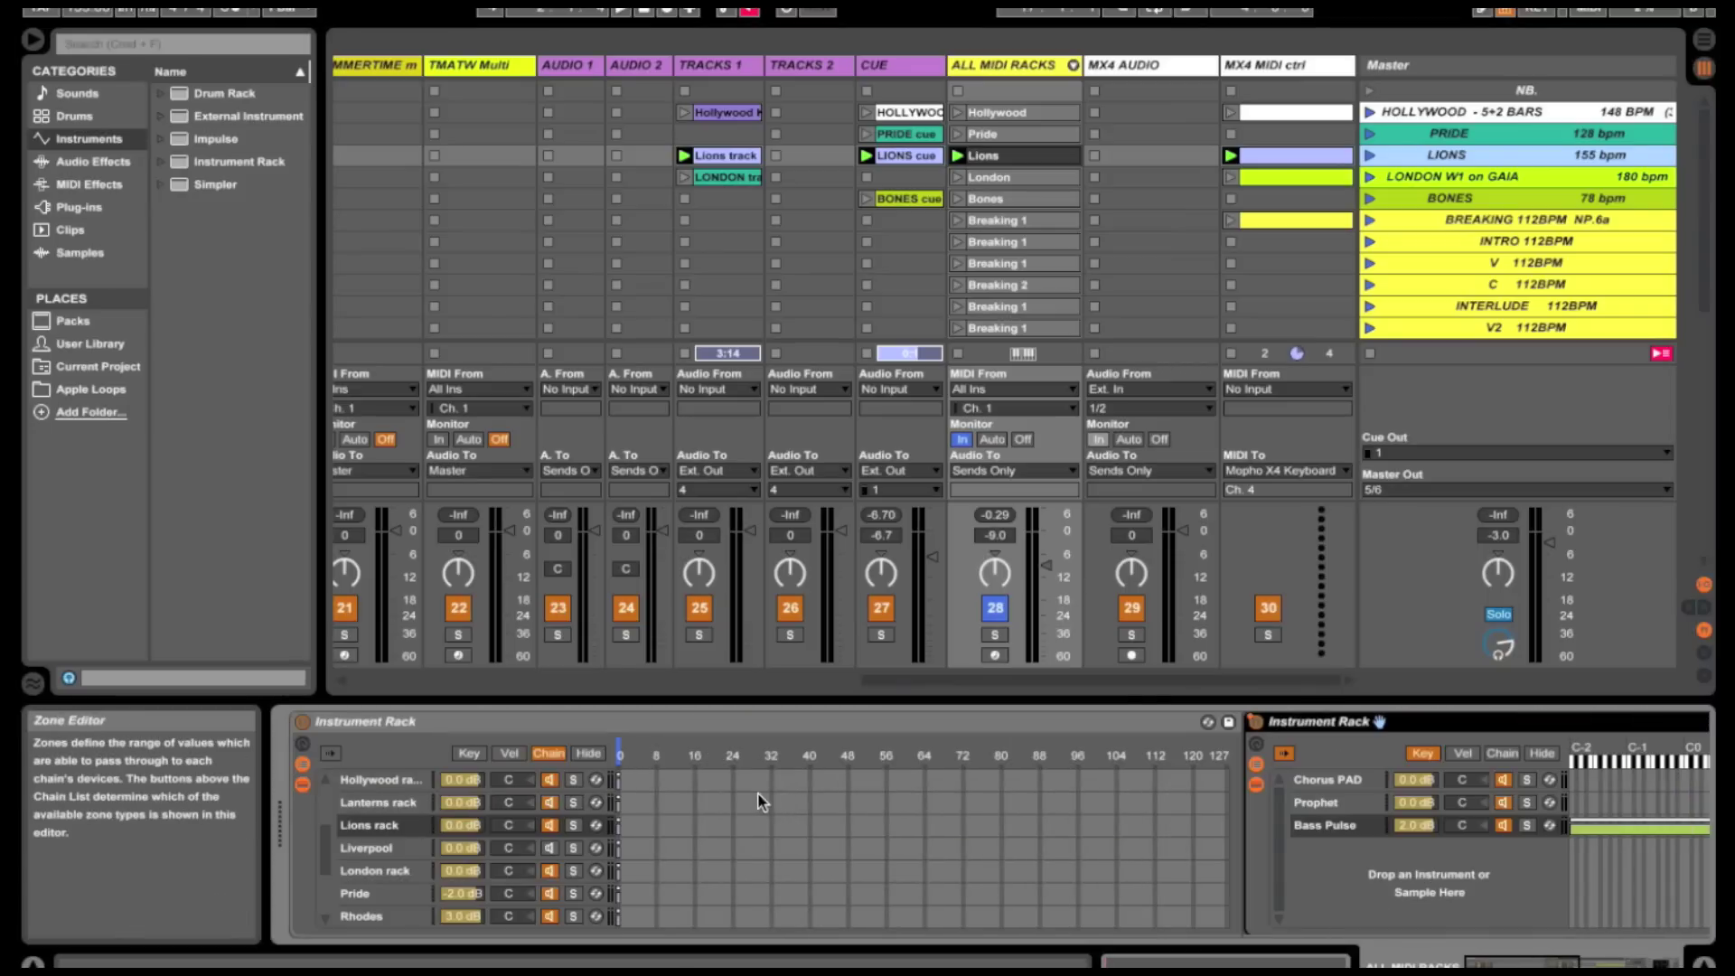
{"action": "left_click", "coordinate": [96, 138]}
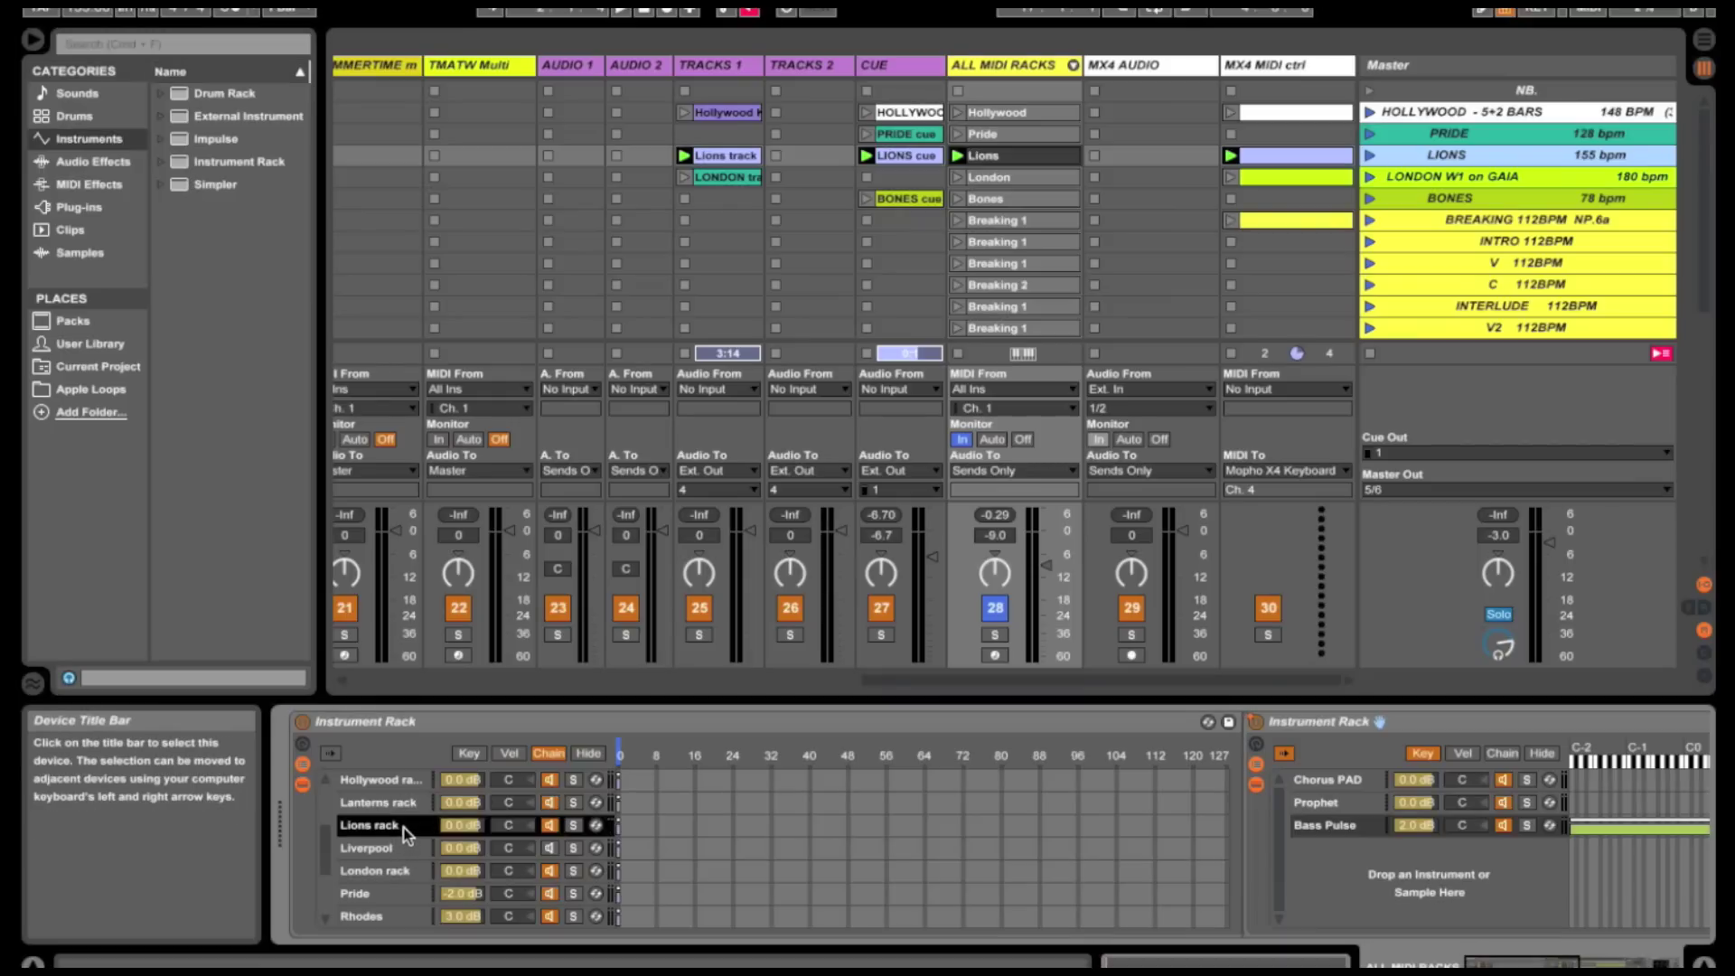
{"action": "scroll", "coordinate": [405, 835], "scroll_direction": "down", "scroll_amount": 3}
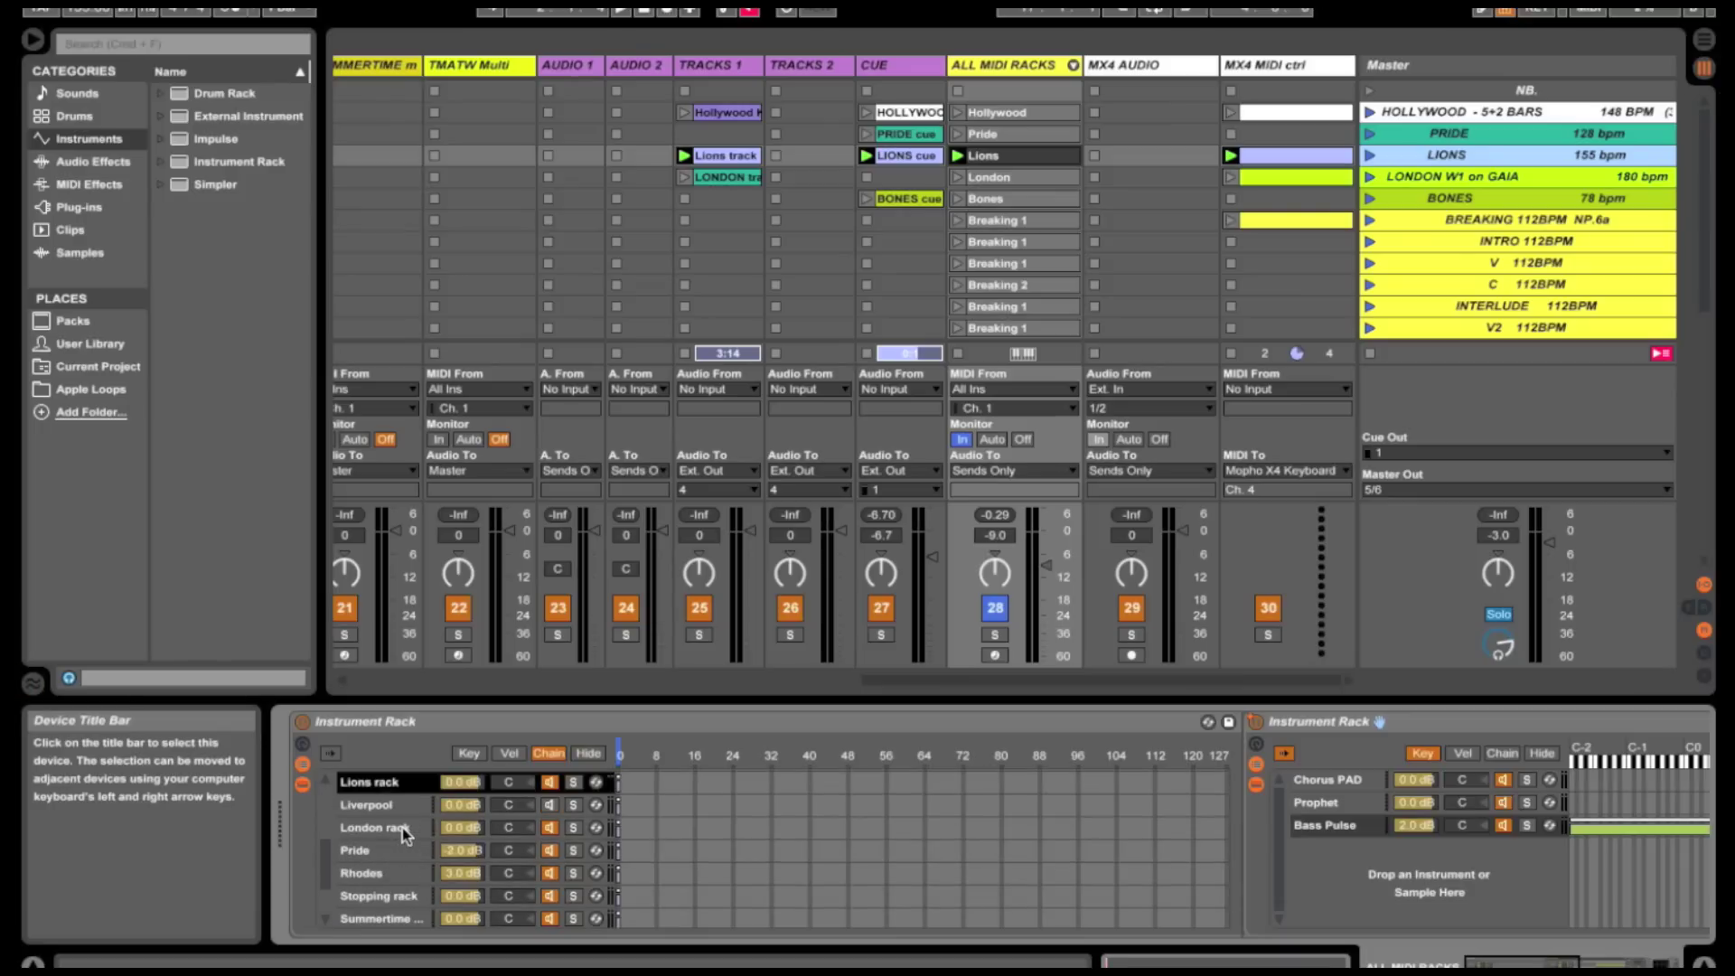
{"action": "scroll", "coordinate": [403, 828], "scroll_direction": "up", "scroll_amount": 2}
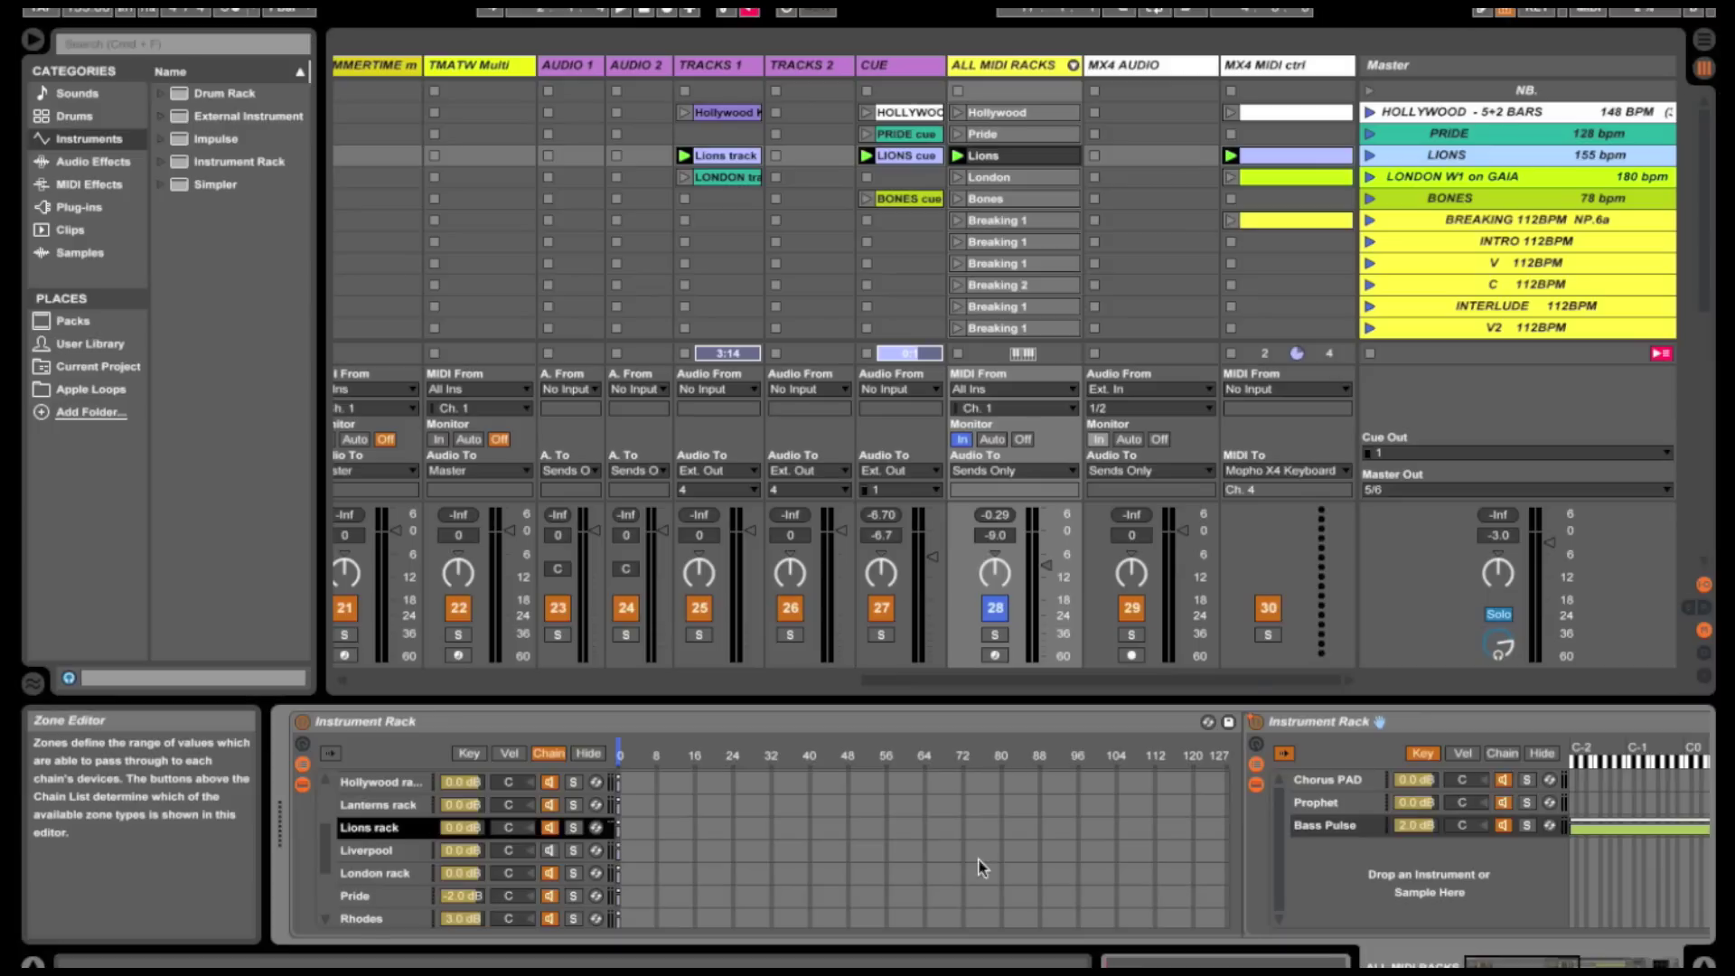
- Set the Bass Pulse chain volume to 2.0 dB and display the Chorus PAD chain's External Instrument
{"action": "left_click", "coordinate": [1464, 725]}
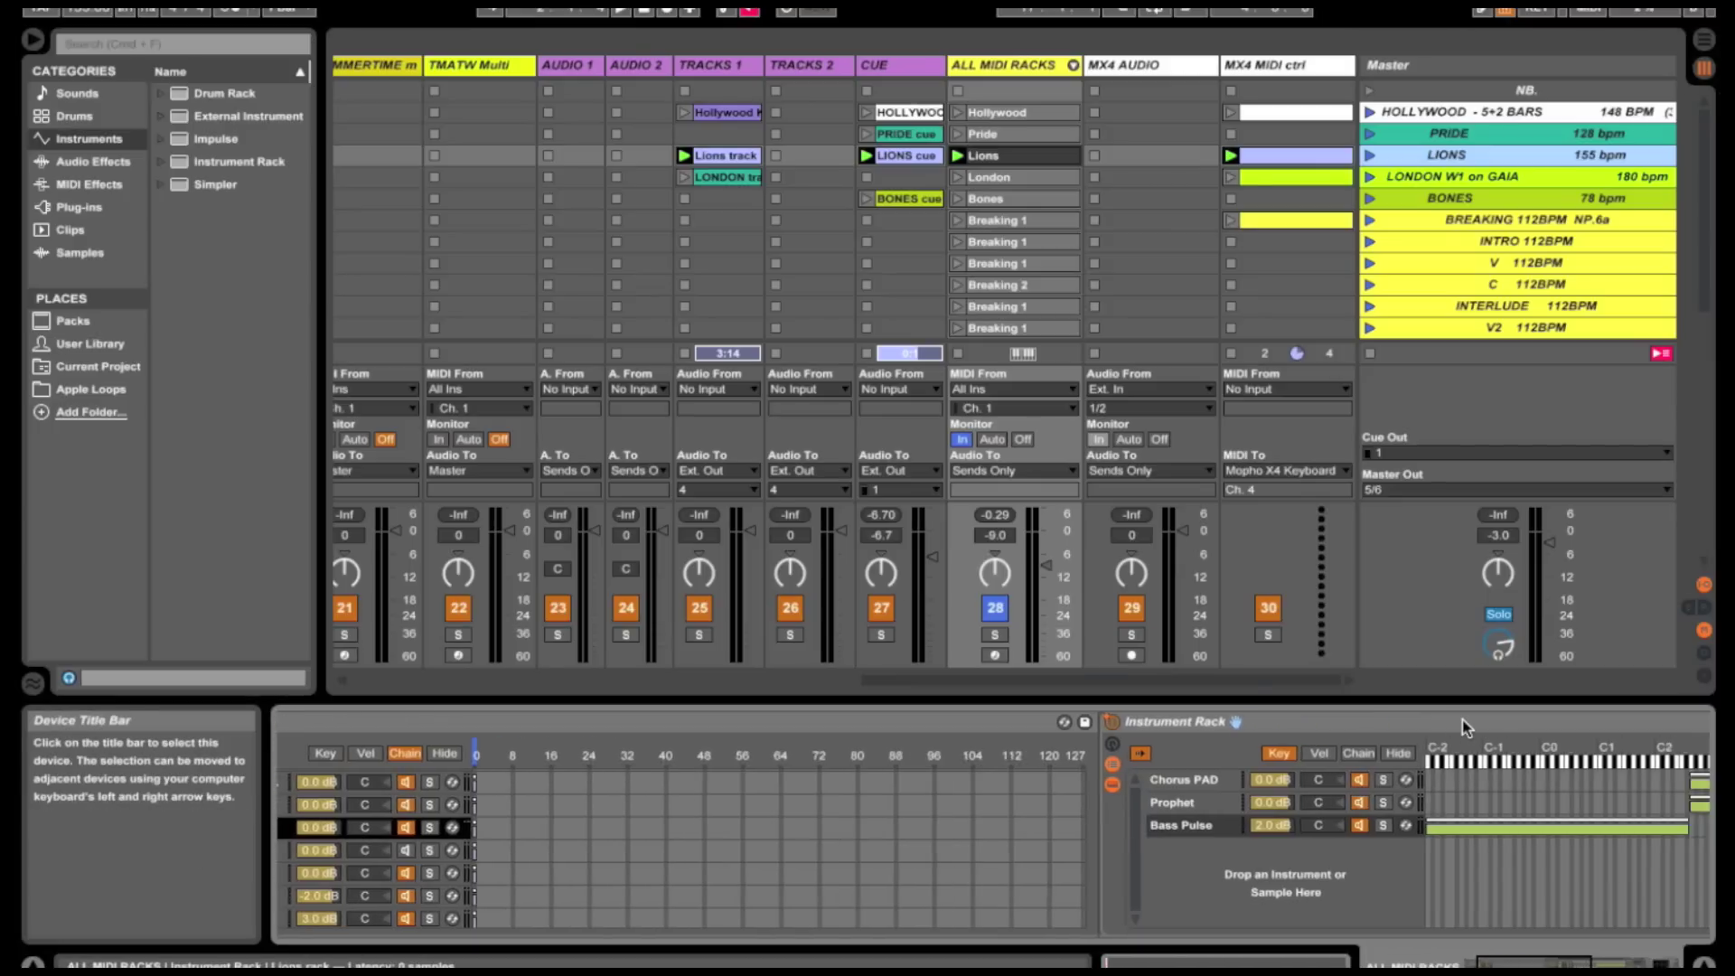
{"action": "left_click", "coordinate": [1206, 723]}
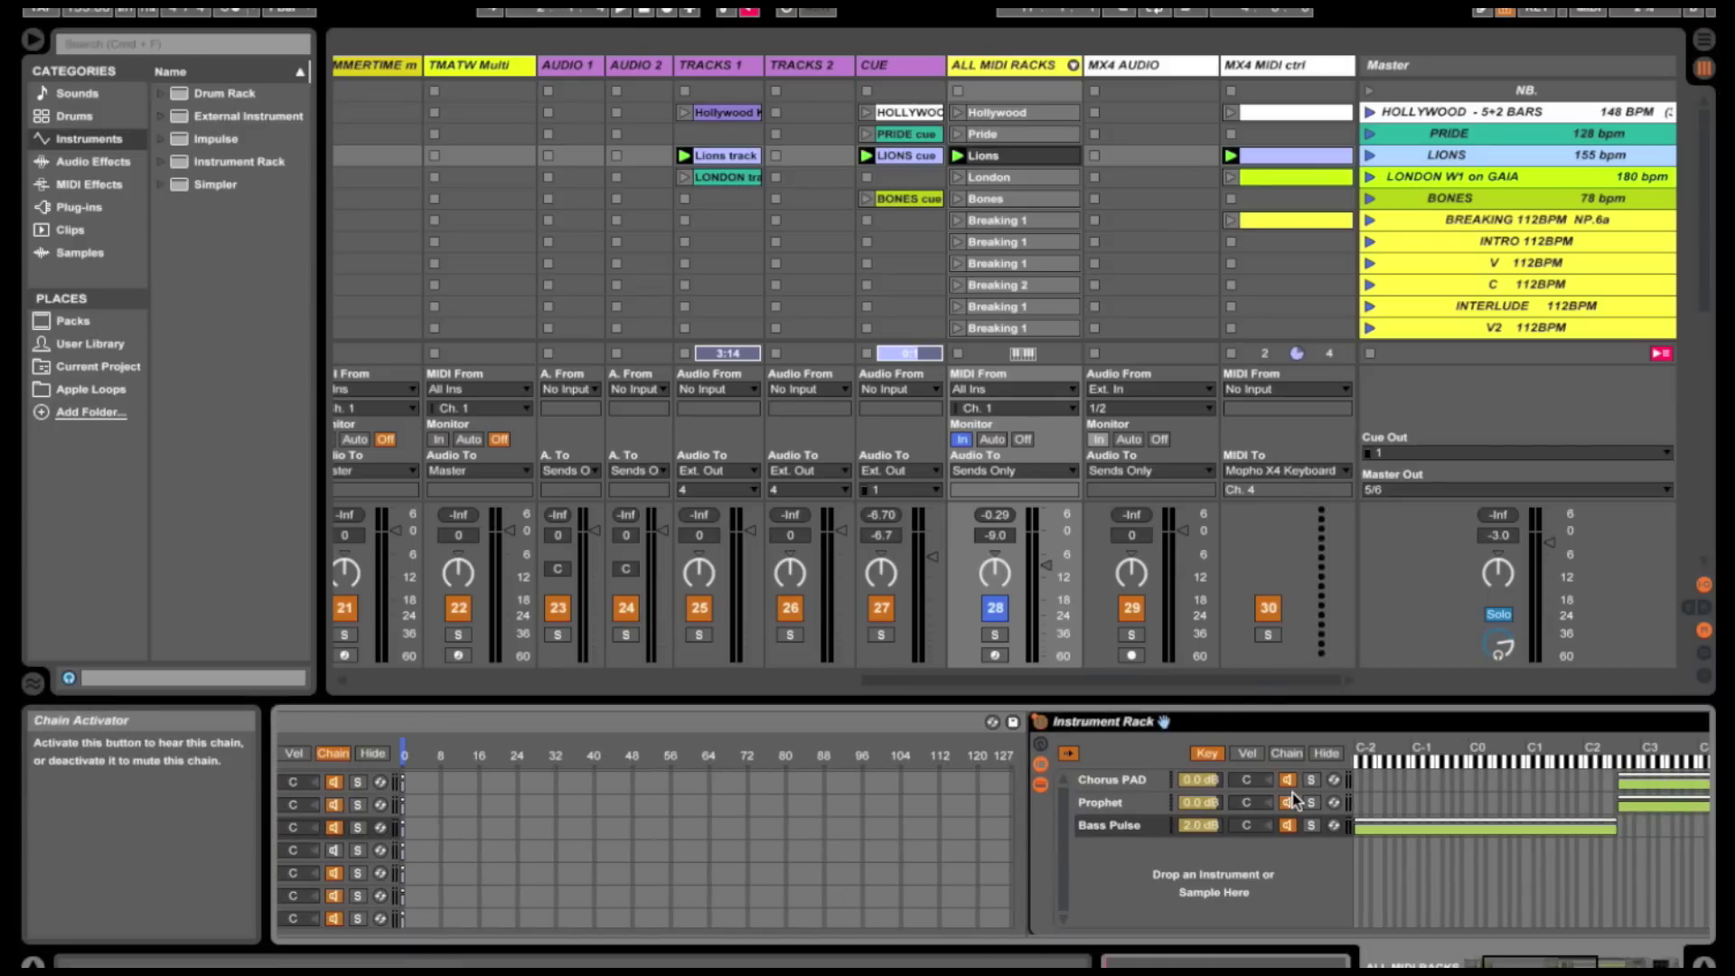
{"action": "type", "text": "2"}
{"action": "key", "text": "Return"}
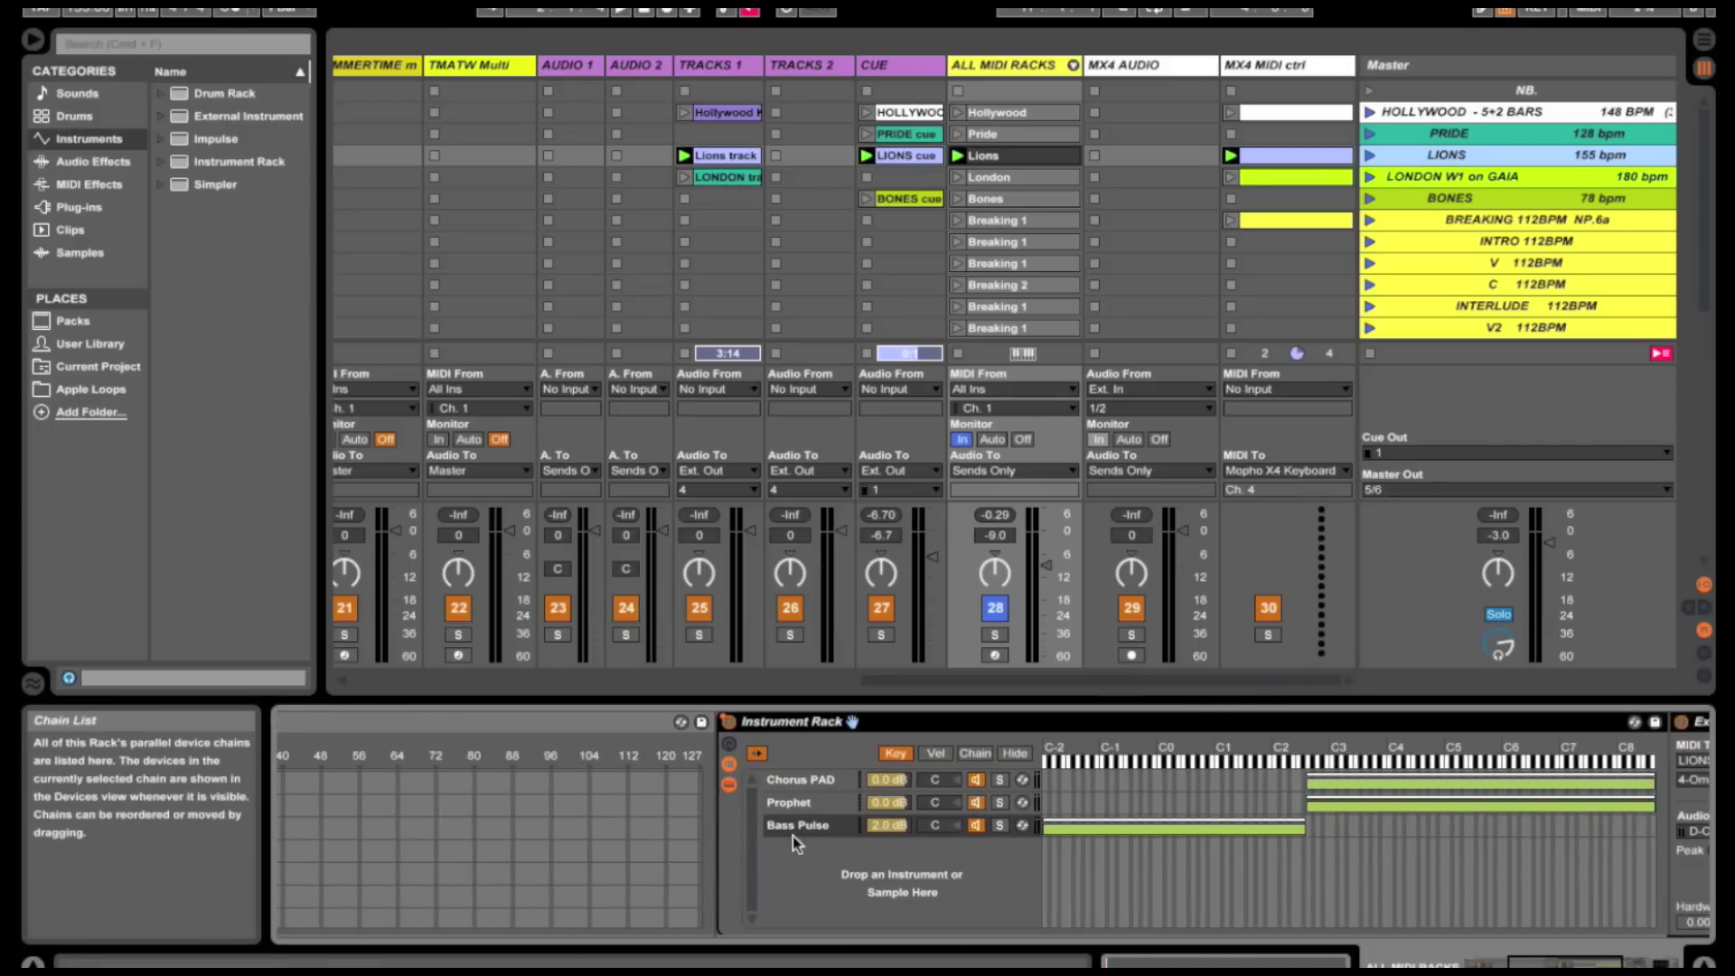
{"action": "left_click", "coordinate": [822, 783]}
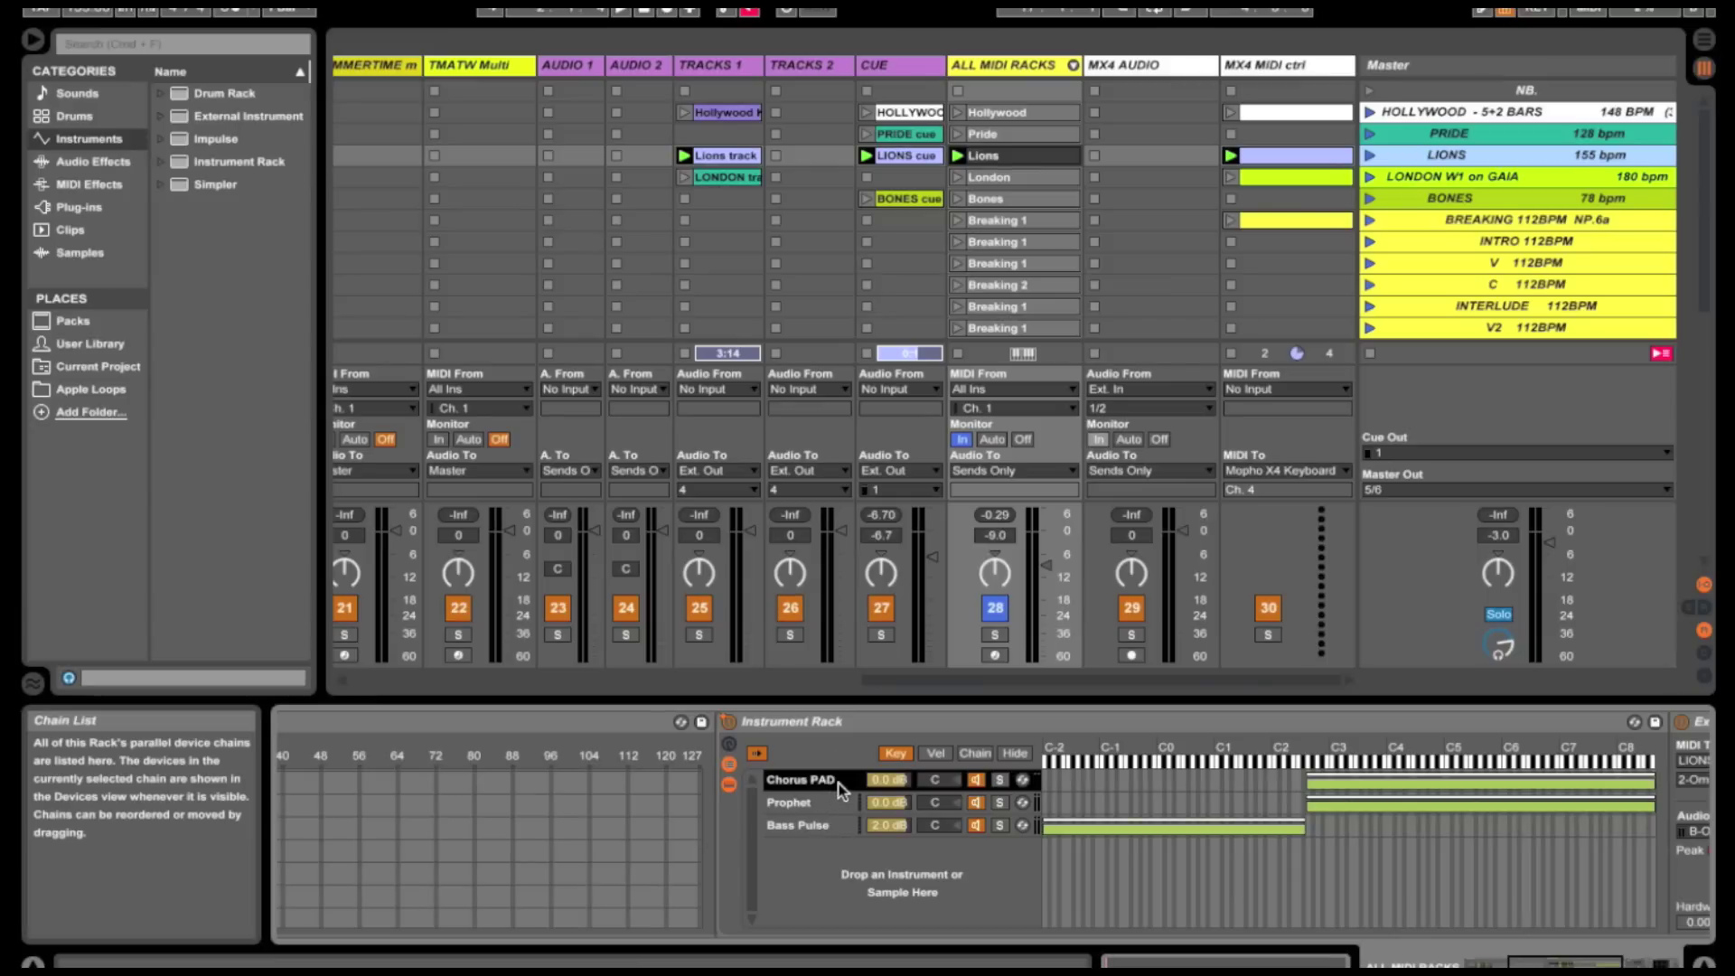
{"action": "left_click", "coordinate": [831, 783]}
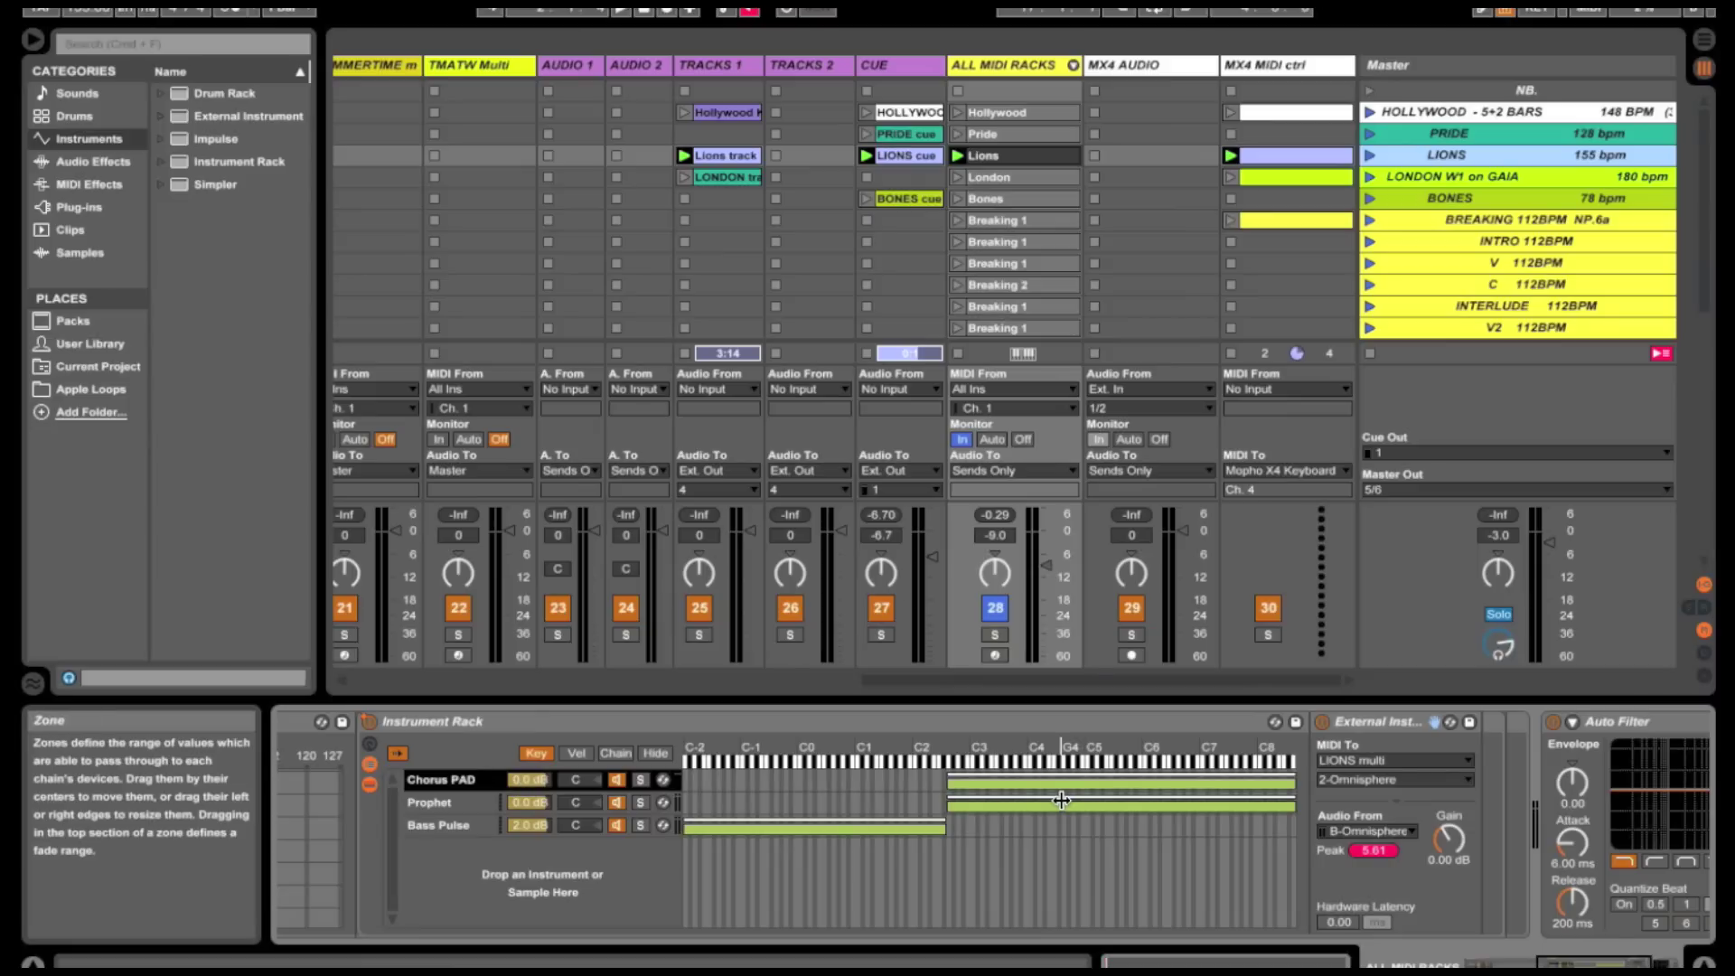
- Keep Chorus PAD's MIDI To on LIONS multi, channel 2-Omnisphere, then select the Prophet chain
{"action": "left_click", "coordinate": [1369, 761]}
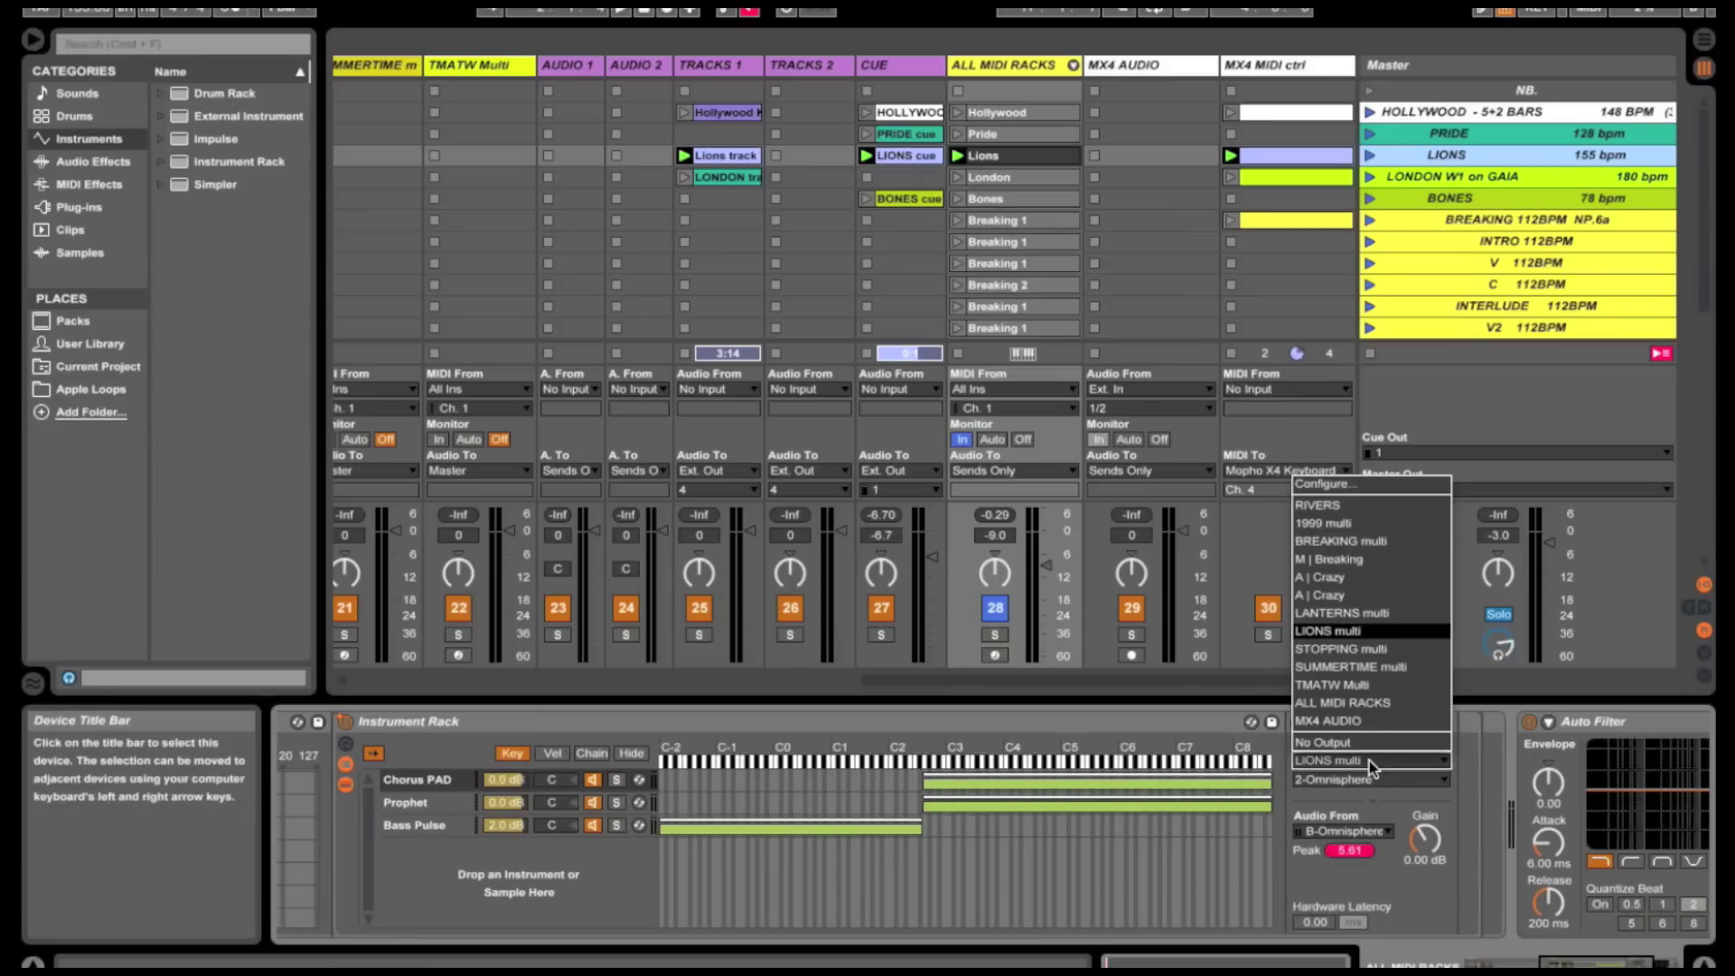
{"action": "left_click", "coordinate": [1358, 799]}
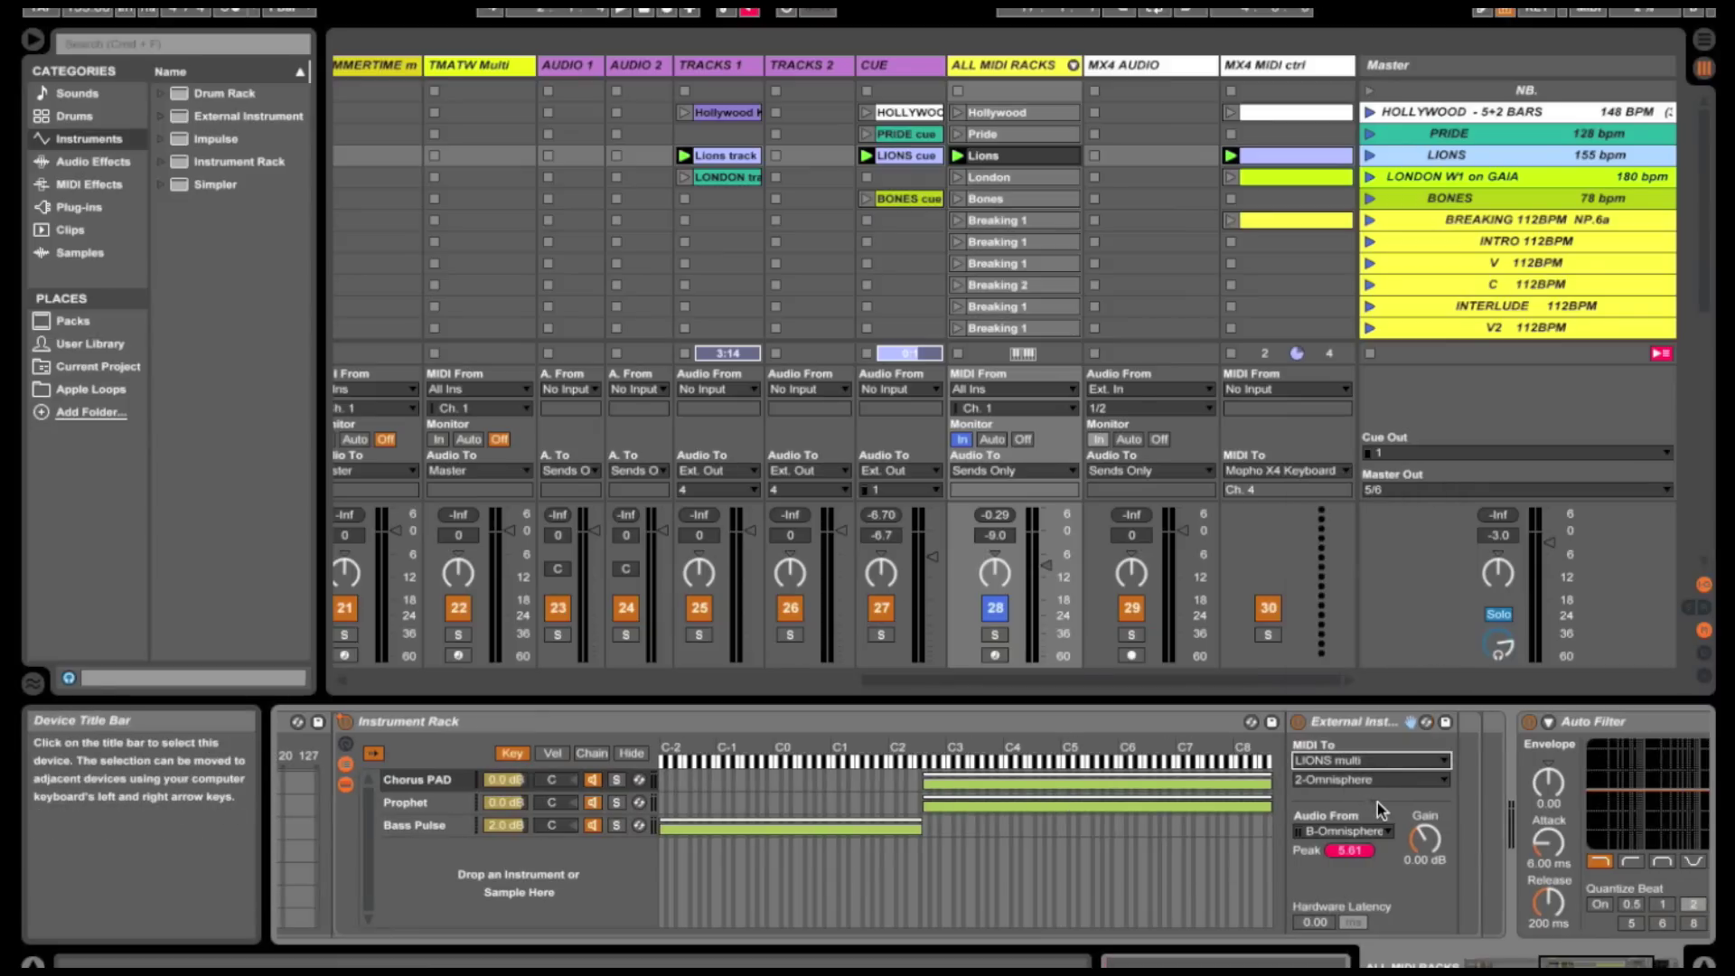
{"action": "left_click", "coordinate": [1391, 761]}
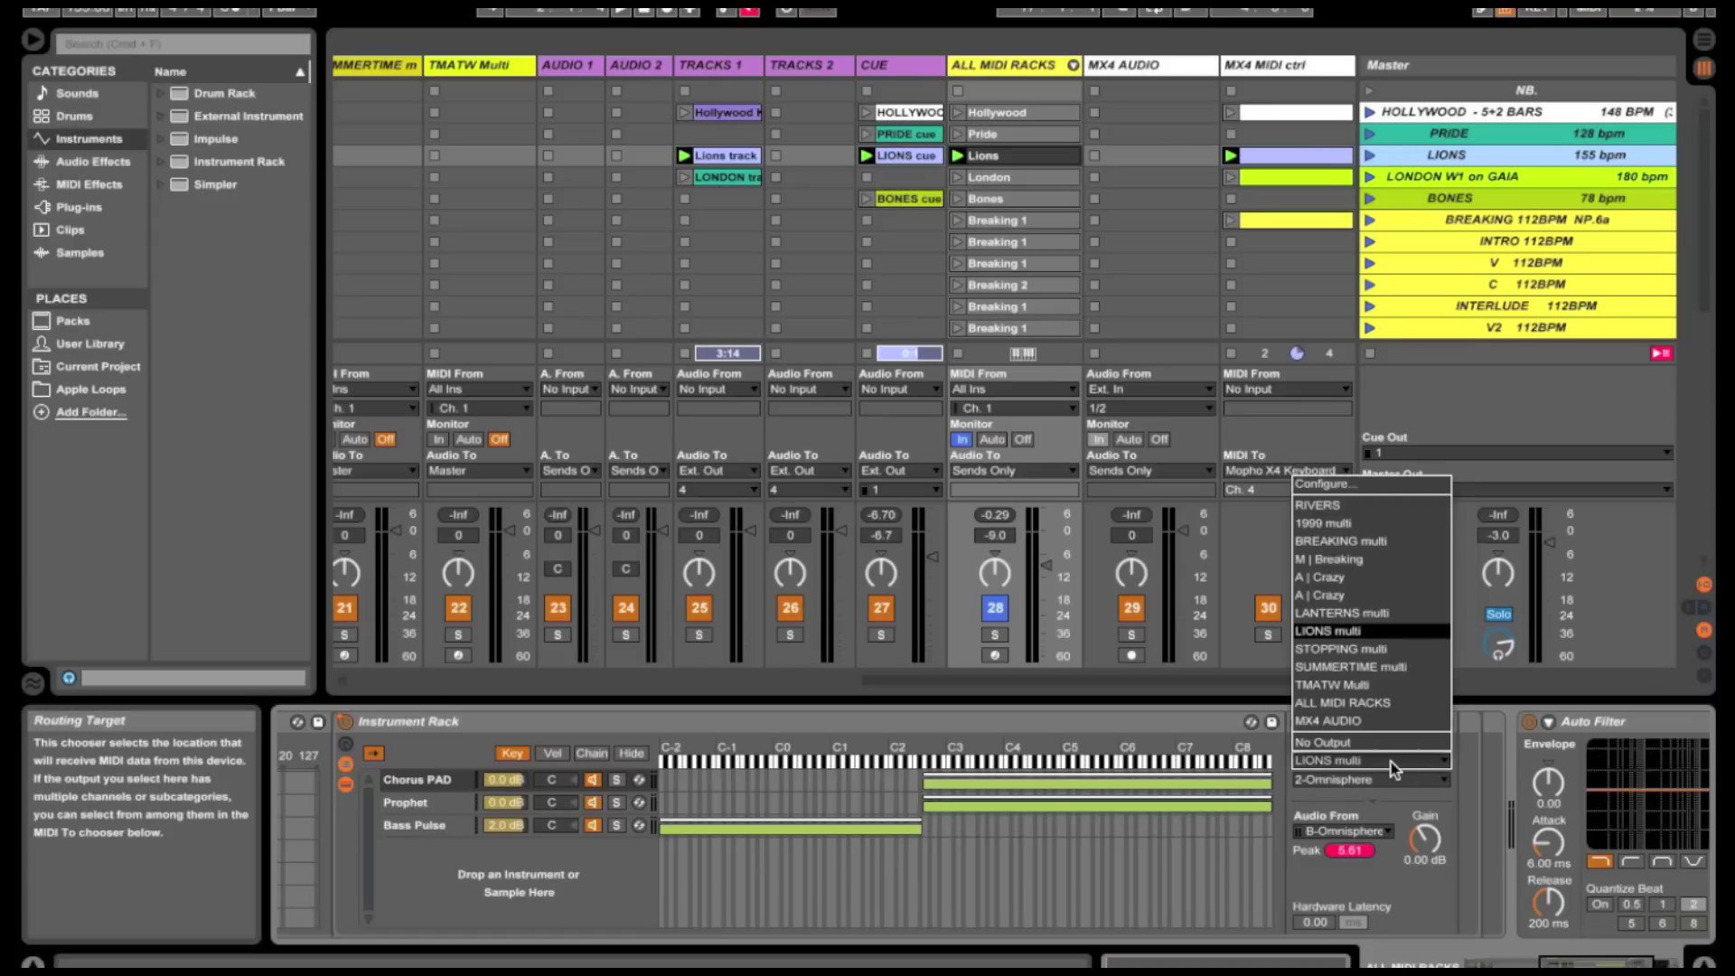
{"action": "left_click", "coordinate": [1379, 634]}
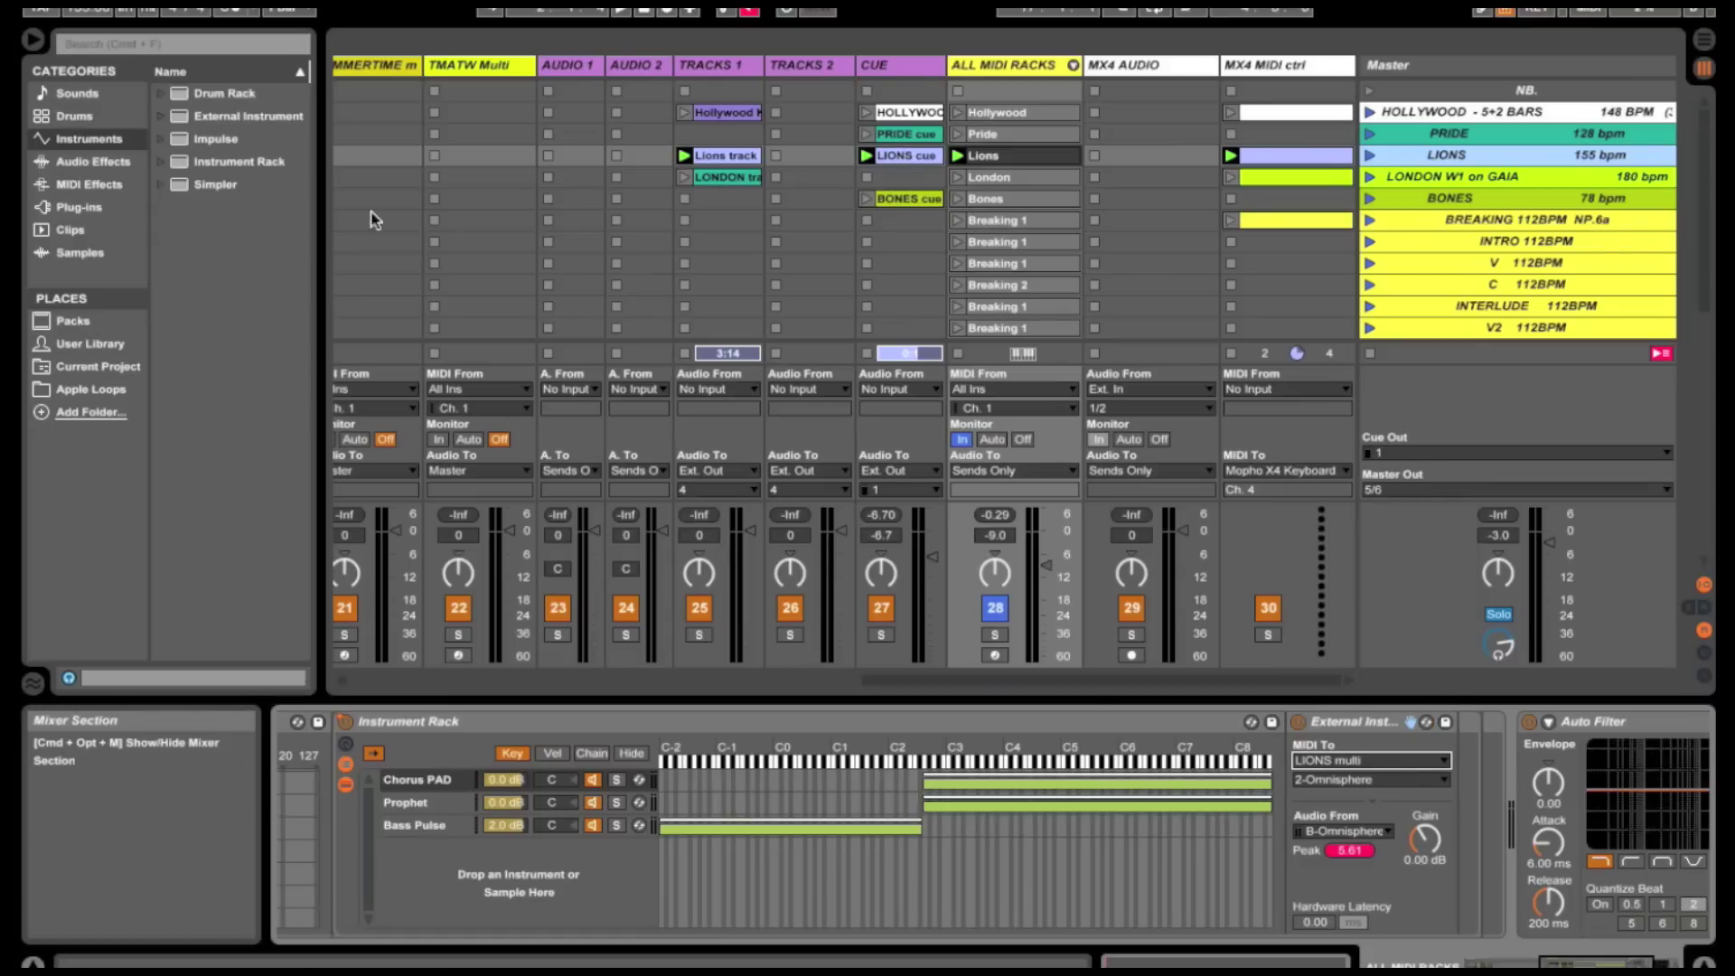
{"action": "scroll", "coordinate": [434, 200], "scroll_direction": "left", "scroll_amount": 5}
{"action": "scroll", "coordinate": [519, 196], "scroll_direction": "right", "scroll_amount": 2}
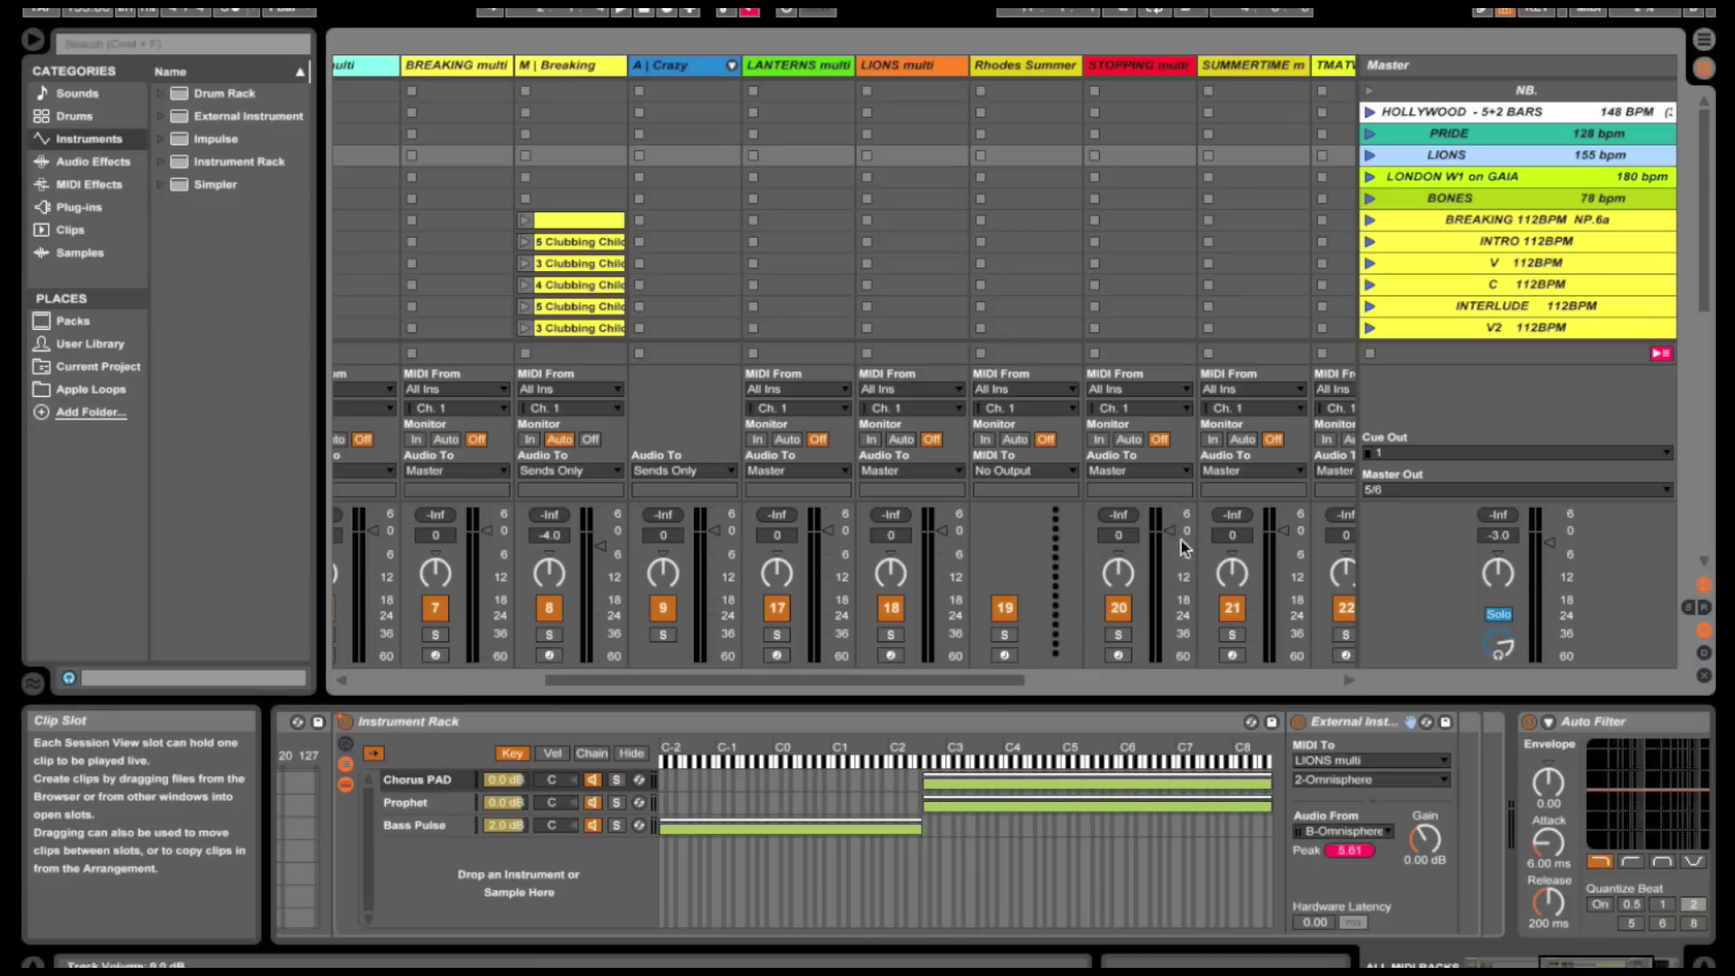
{"action": "left_click", "coordinate": [1368, 780]}
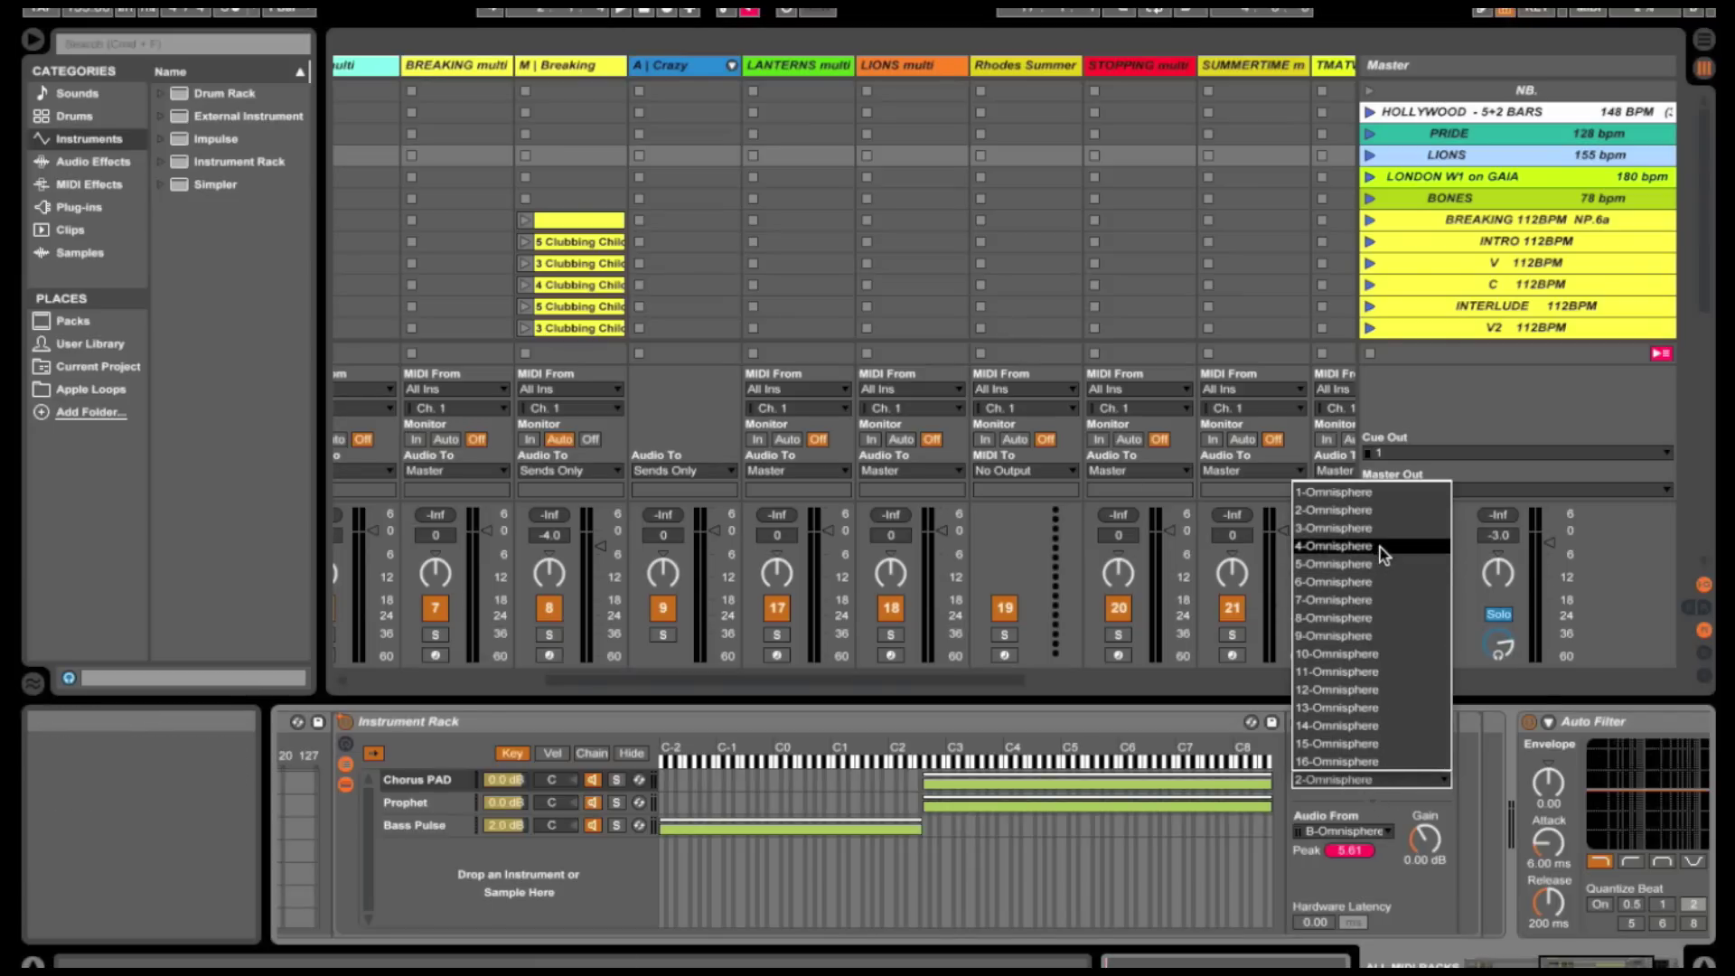
{"action": "left_click", "coordinate": [1380, 513]}
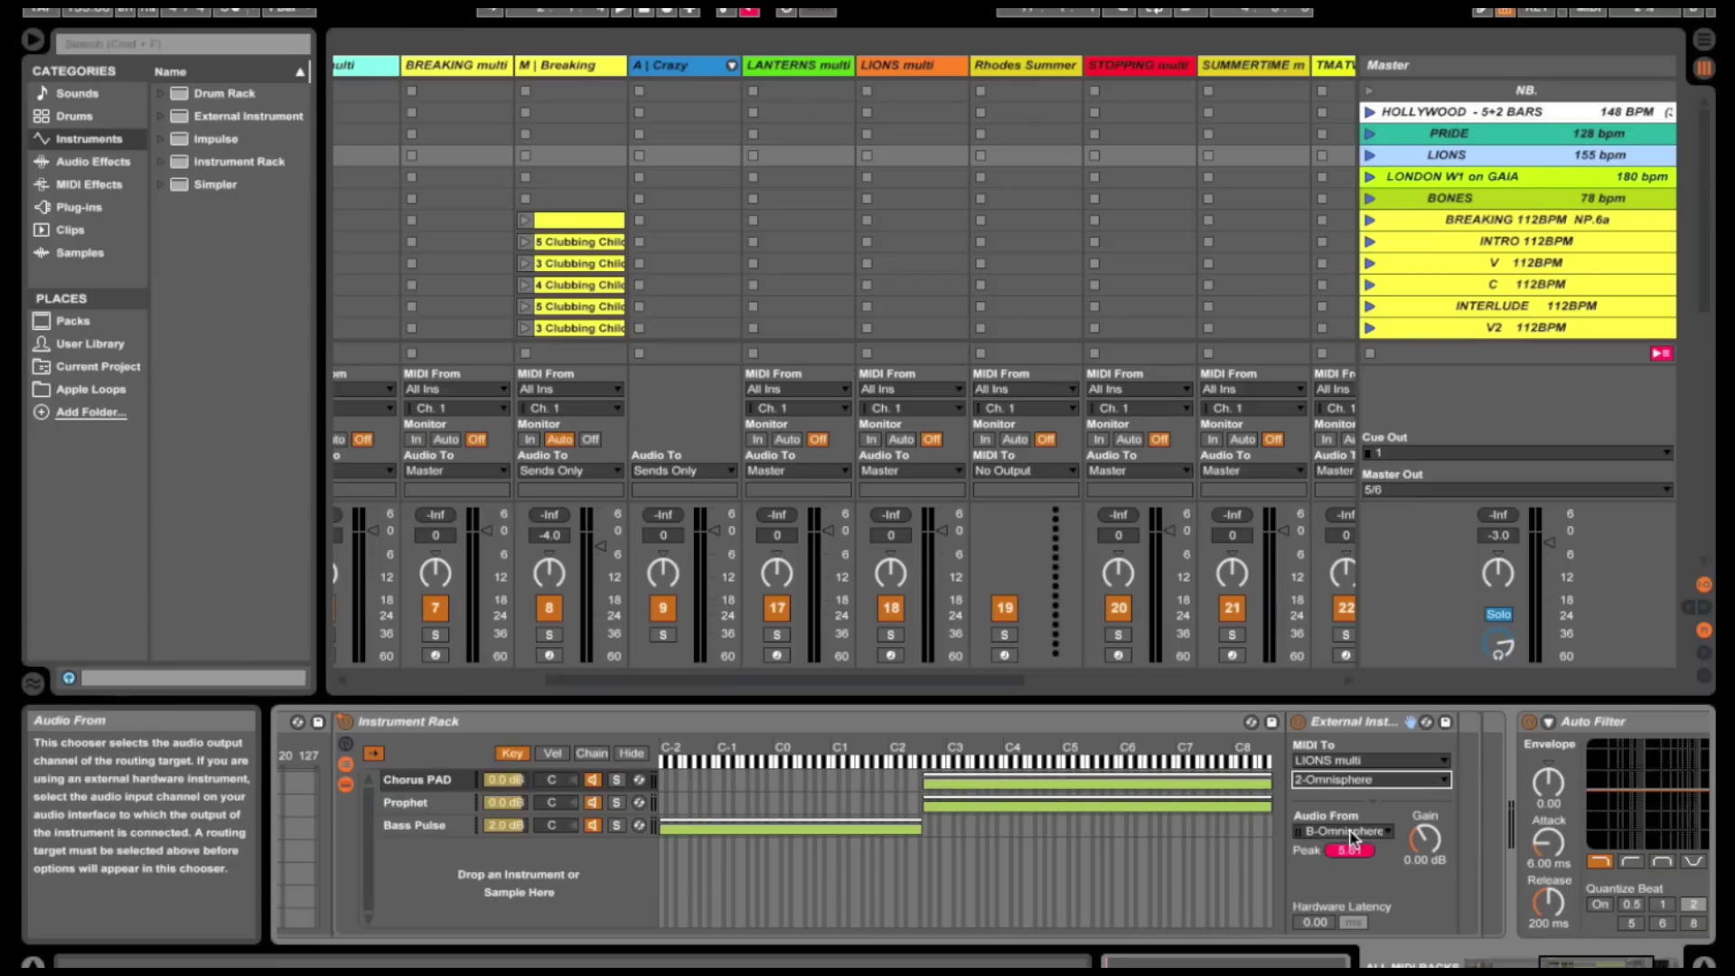
{"action": "left_click", "coordinate": [421, 801]}
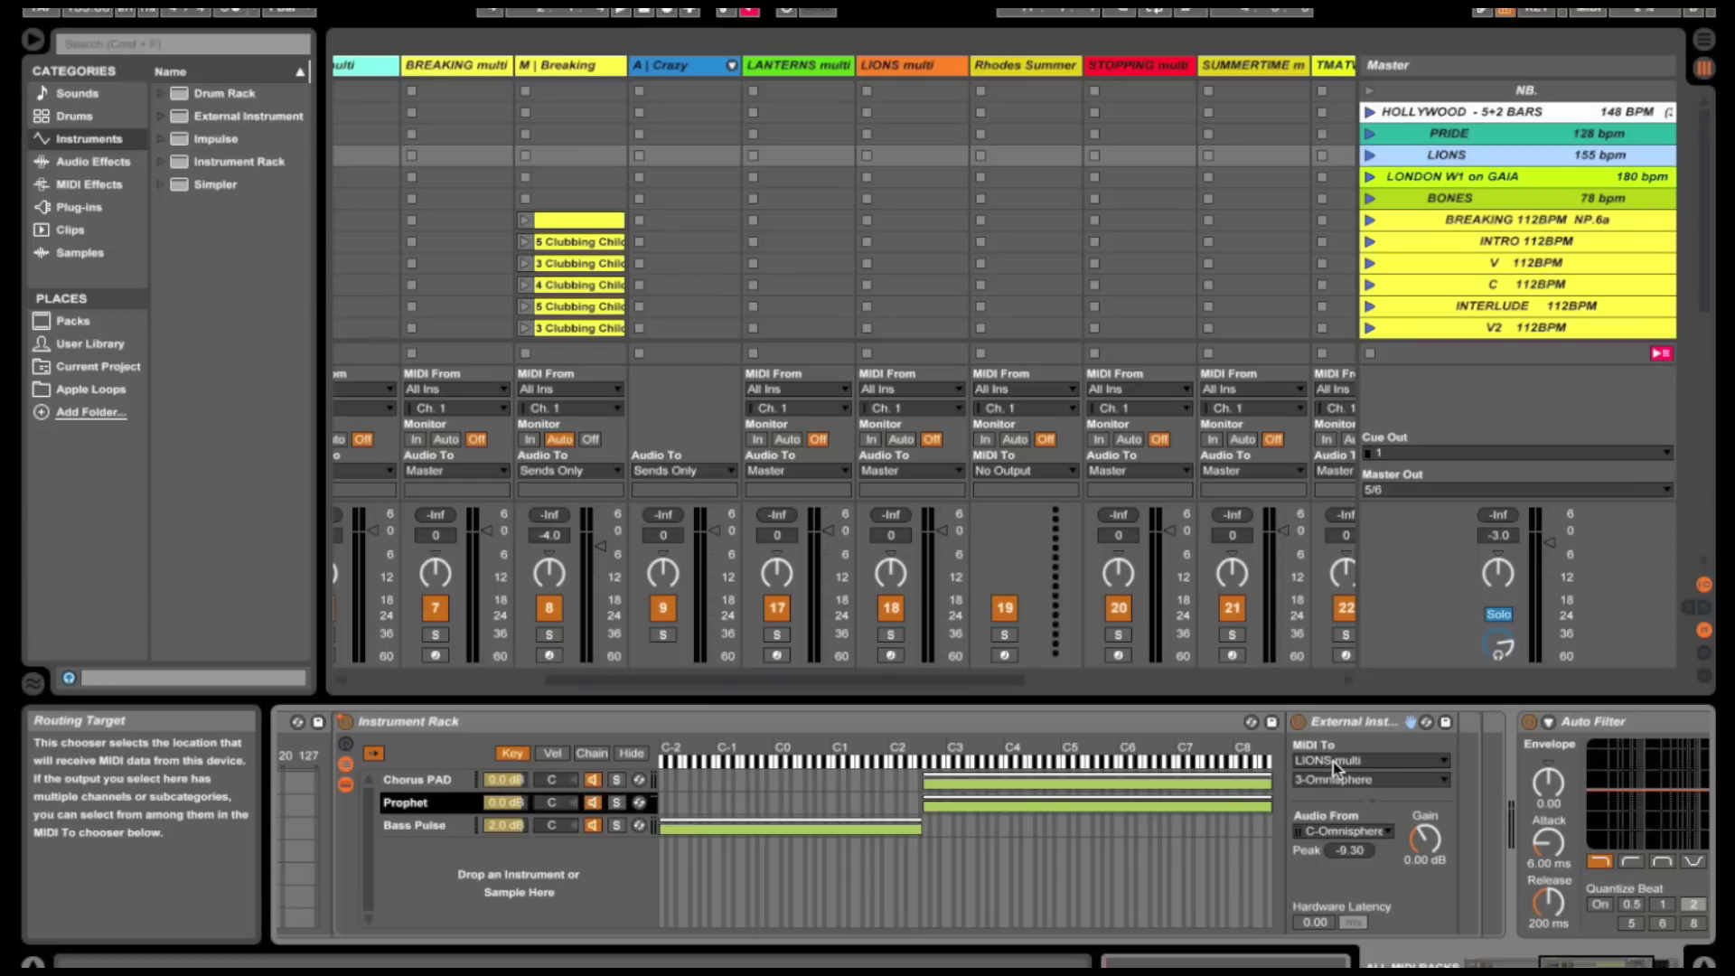
- Verify Prophet keeps LIONS multi on channel 3, then select the Bass Pulse chain
{"action": "left_click", "coordinate": [1364, 782]}
{"action": "left_click", "coordinate": [1364, 782]}
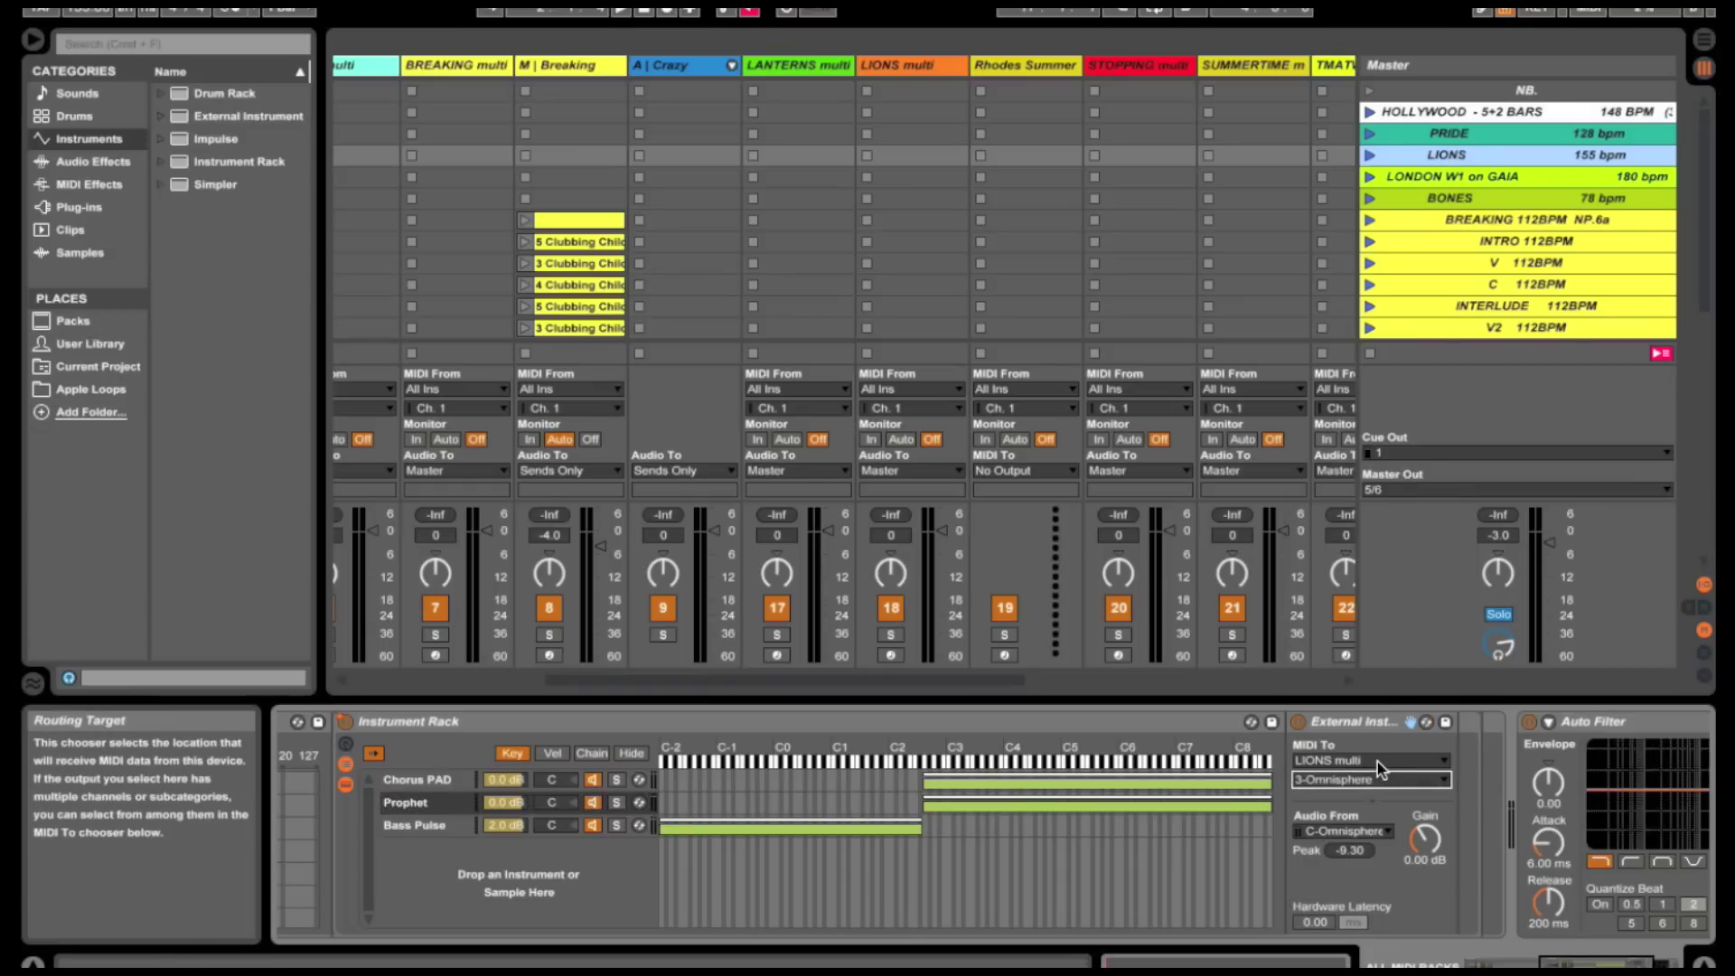
{"action": "left_click", "coordinate": [1377, 762]}
{"action": "left_click", "coordinate": [1377, 762]}
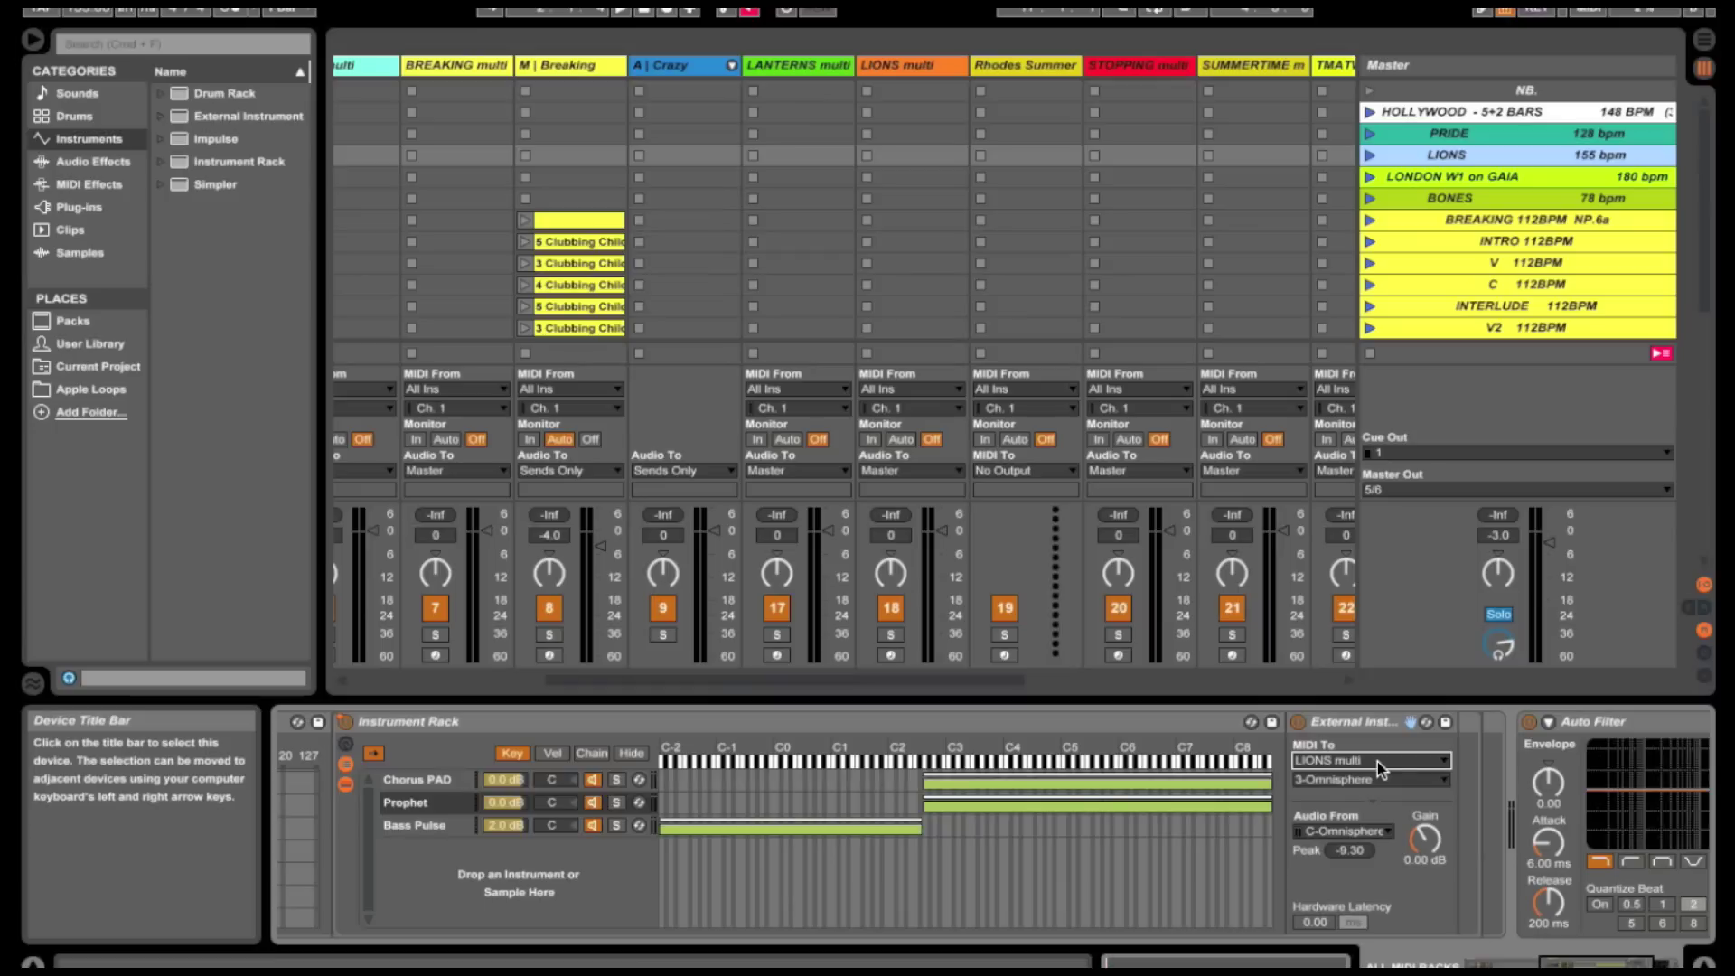
{"action": "left_click", "coordinate": [425, 826]}
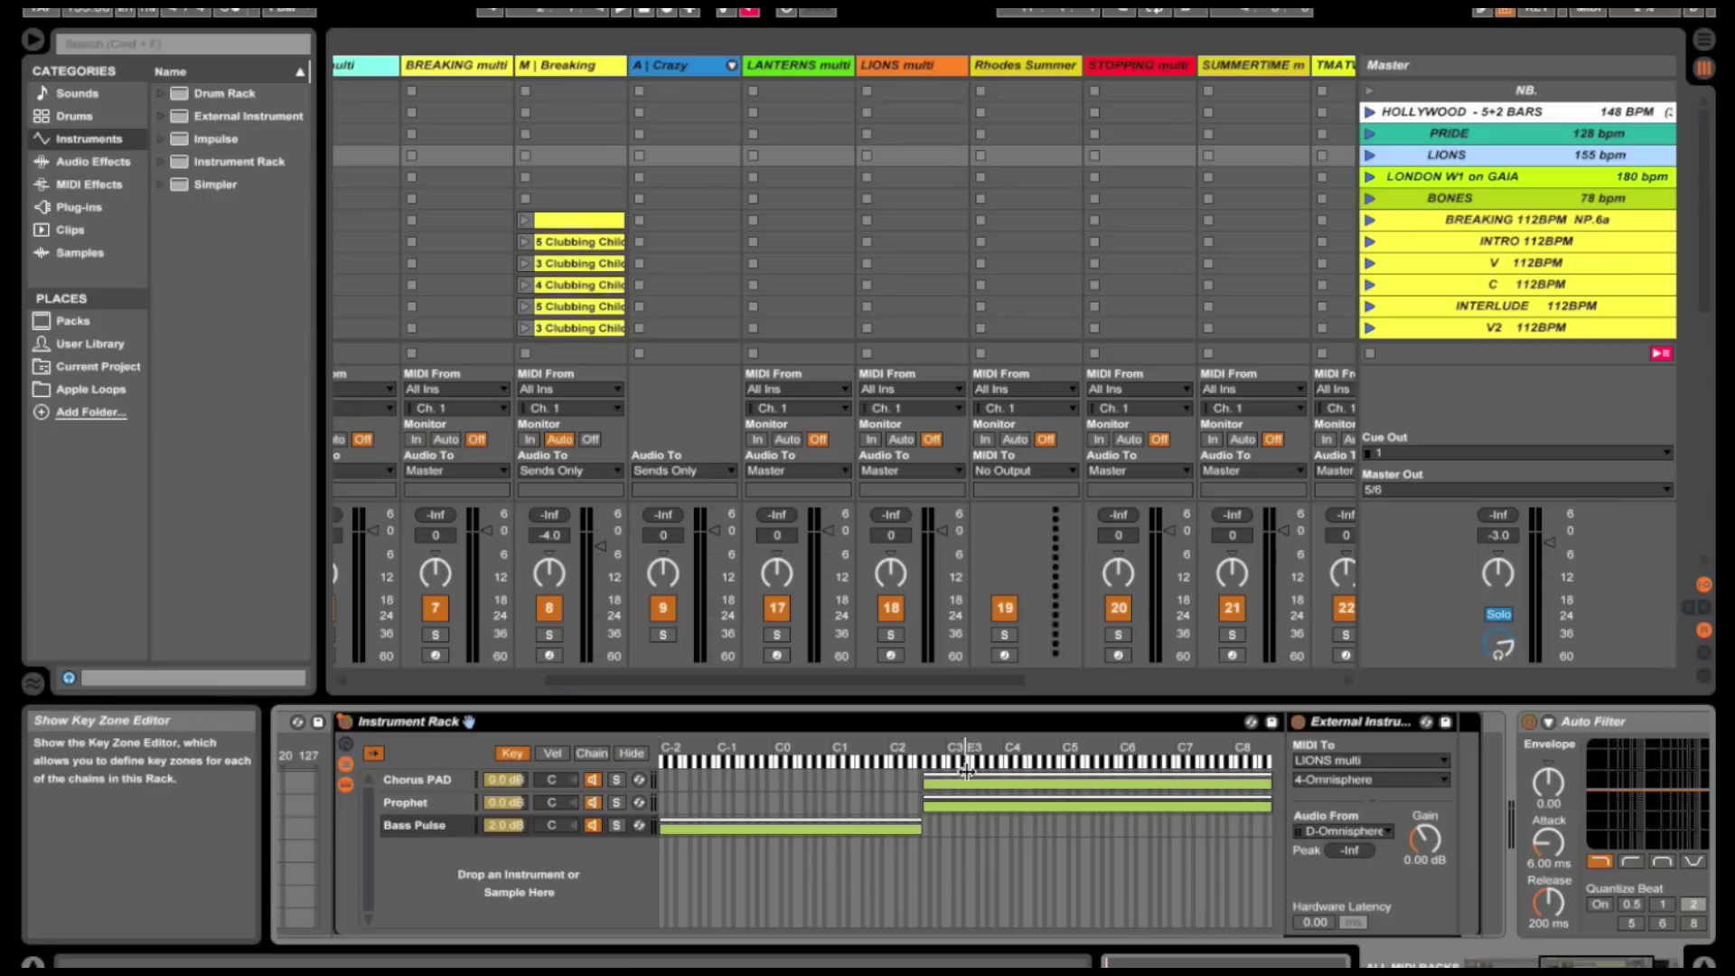
{"action": "scroll", "coordinate": [958, 785], "scroll_direction": "right", "scroll_amount": 1}
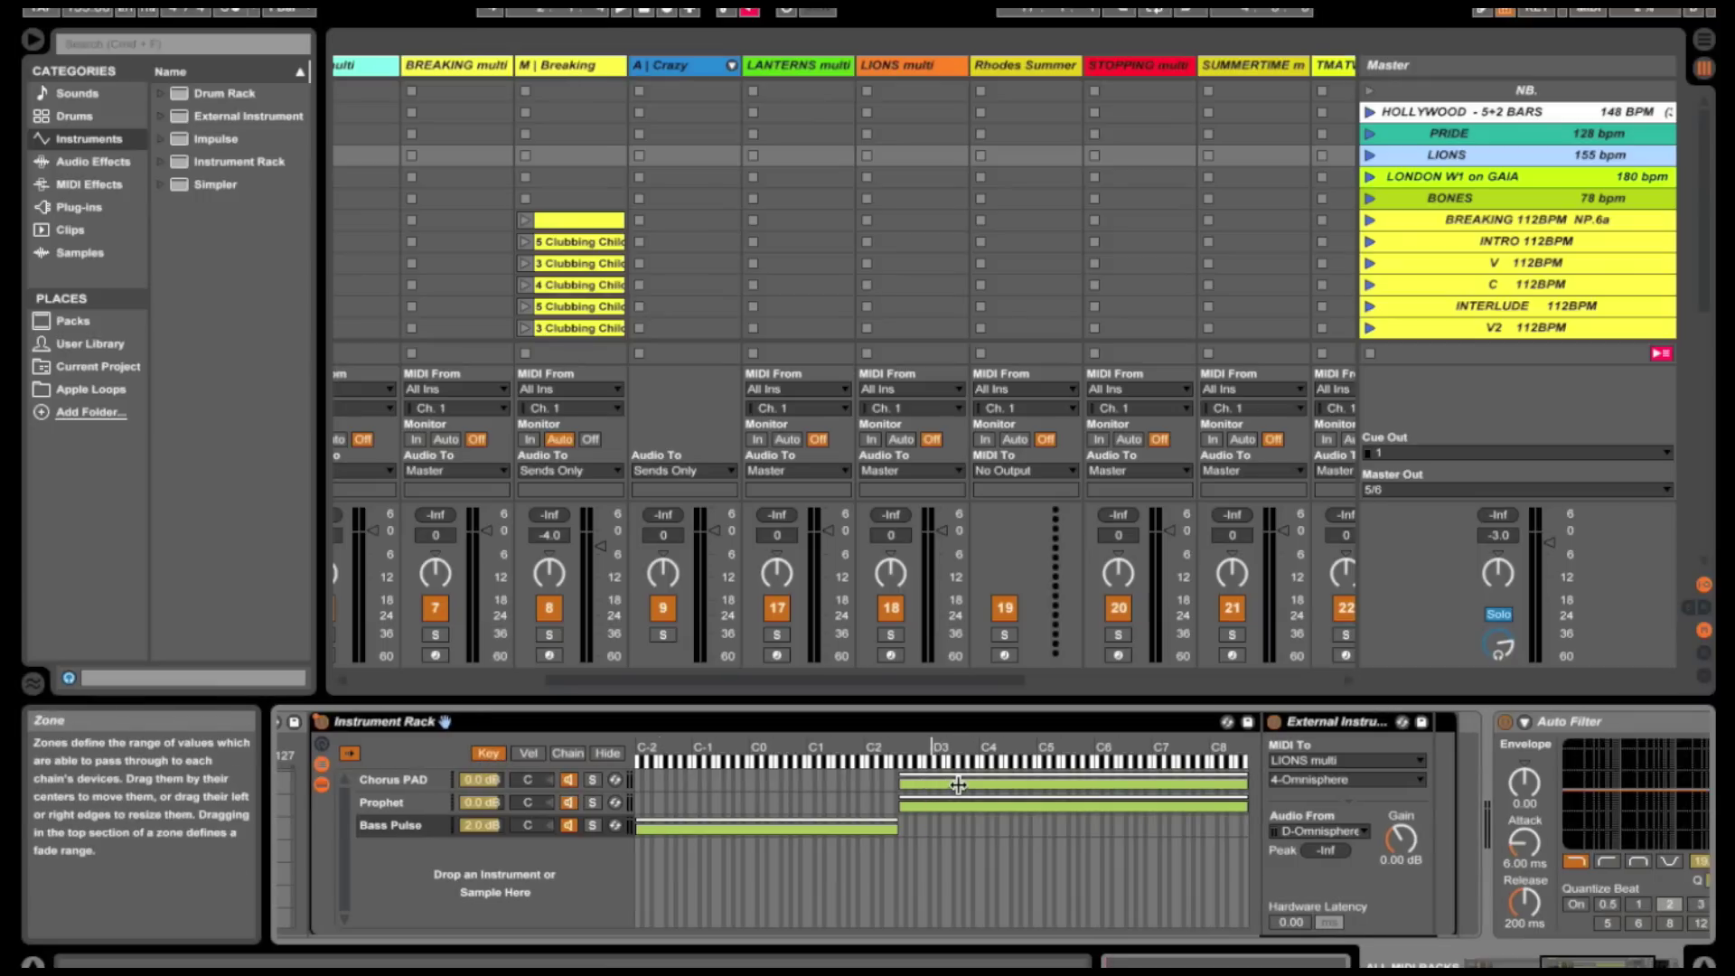
{"action": "scroll", "coordinate": [957, 784], "scroll_direction": "left", "scroll_amount": 1}
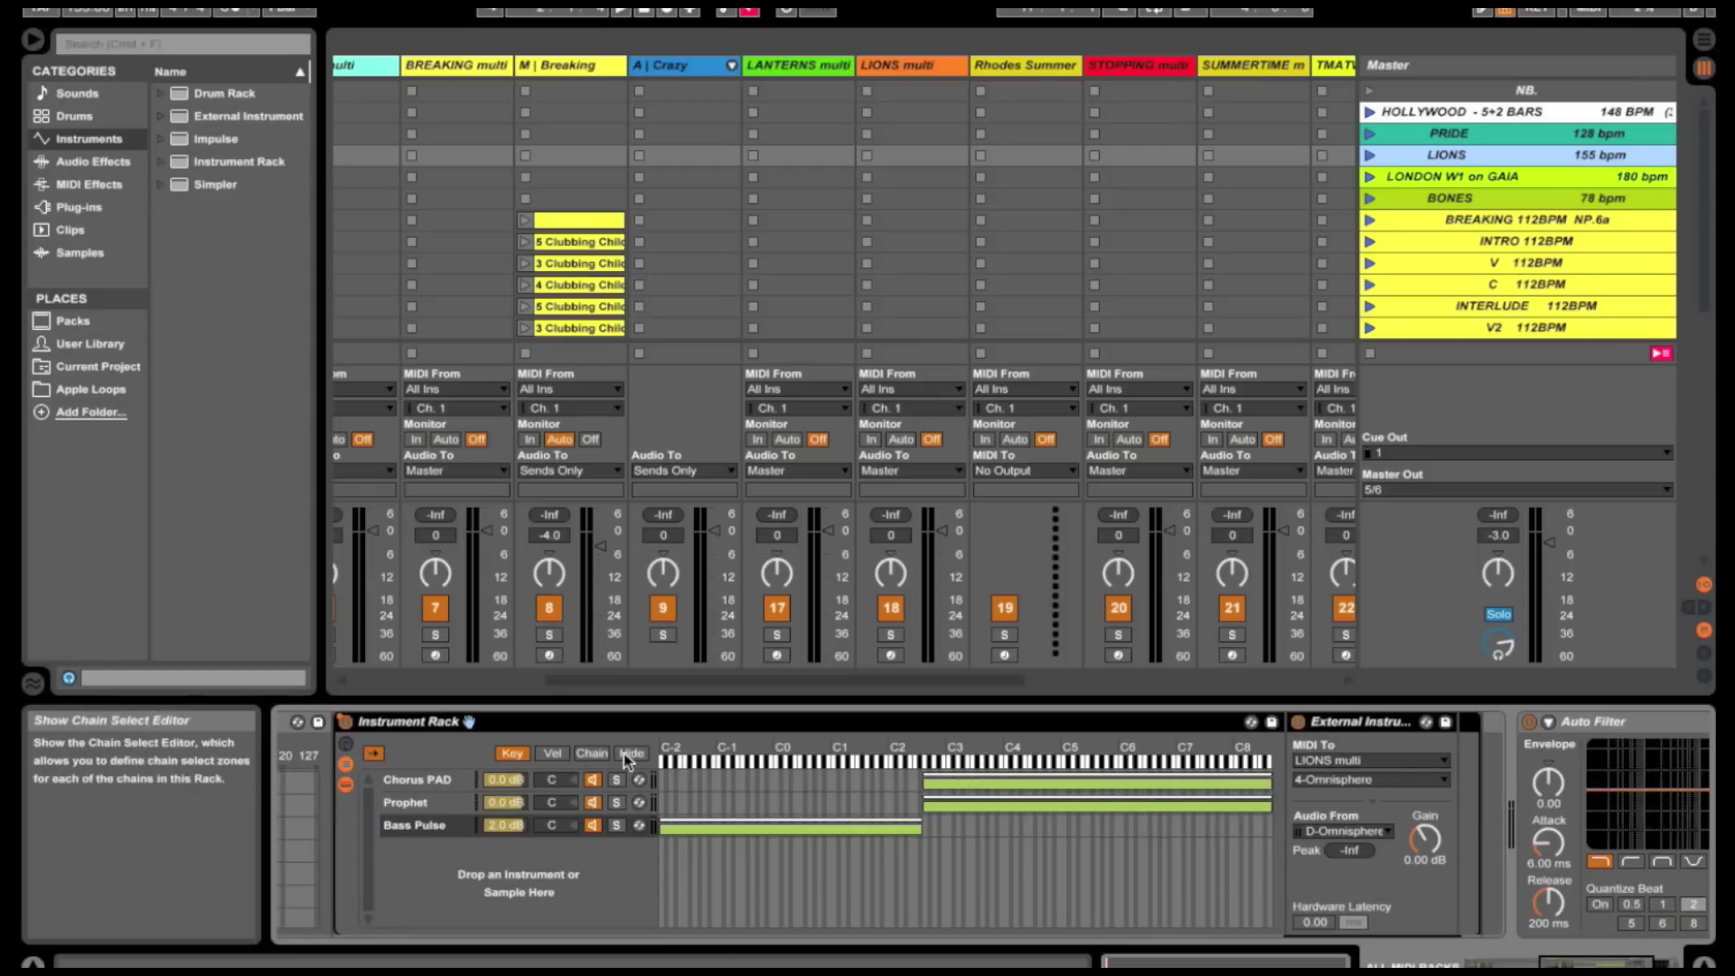
{"action": "left_click", "coordinate": [633, 755]}
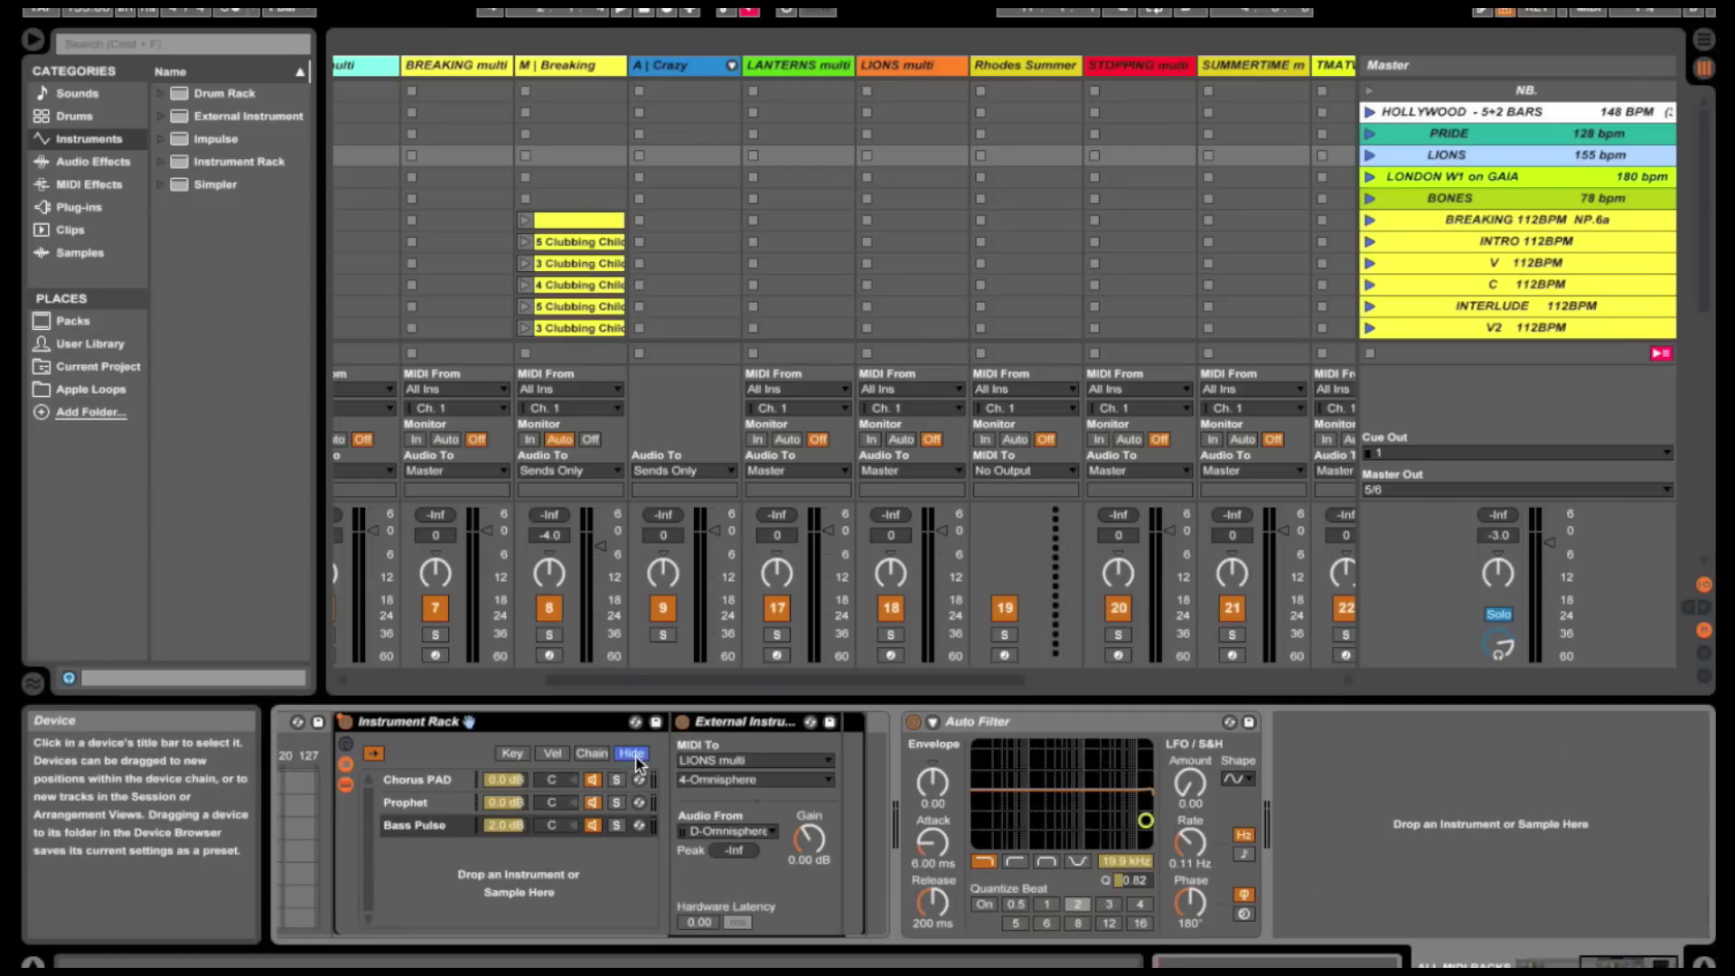
{"action": "left_click", "coordinate": [512, 755]}
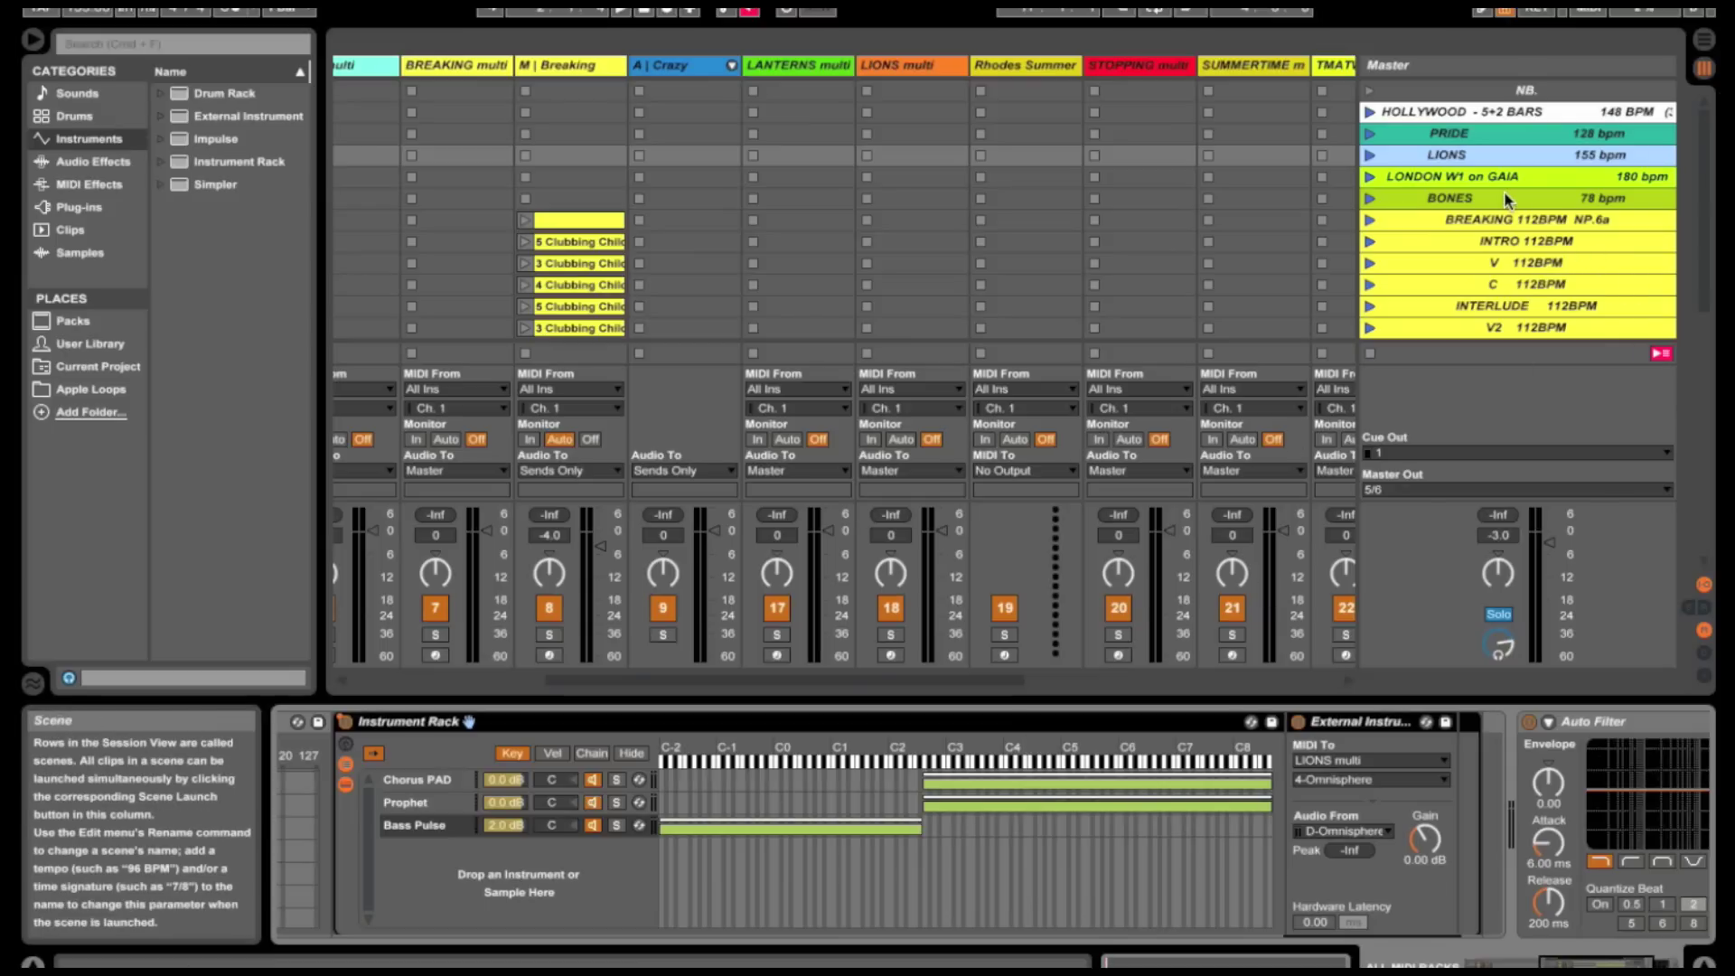
- Select the LIONS scene and the Lions clip on the ALL MIDI RACKS track
{"action": "left_click", "coordinate": [1472, 153]}
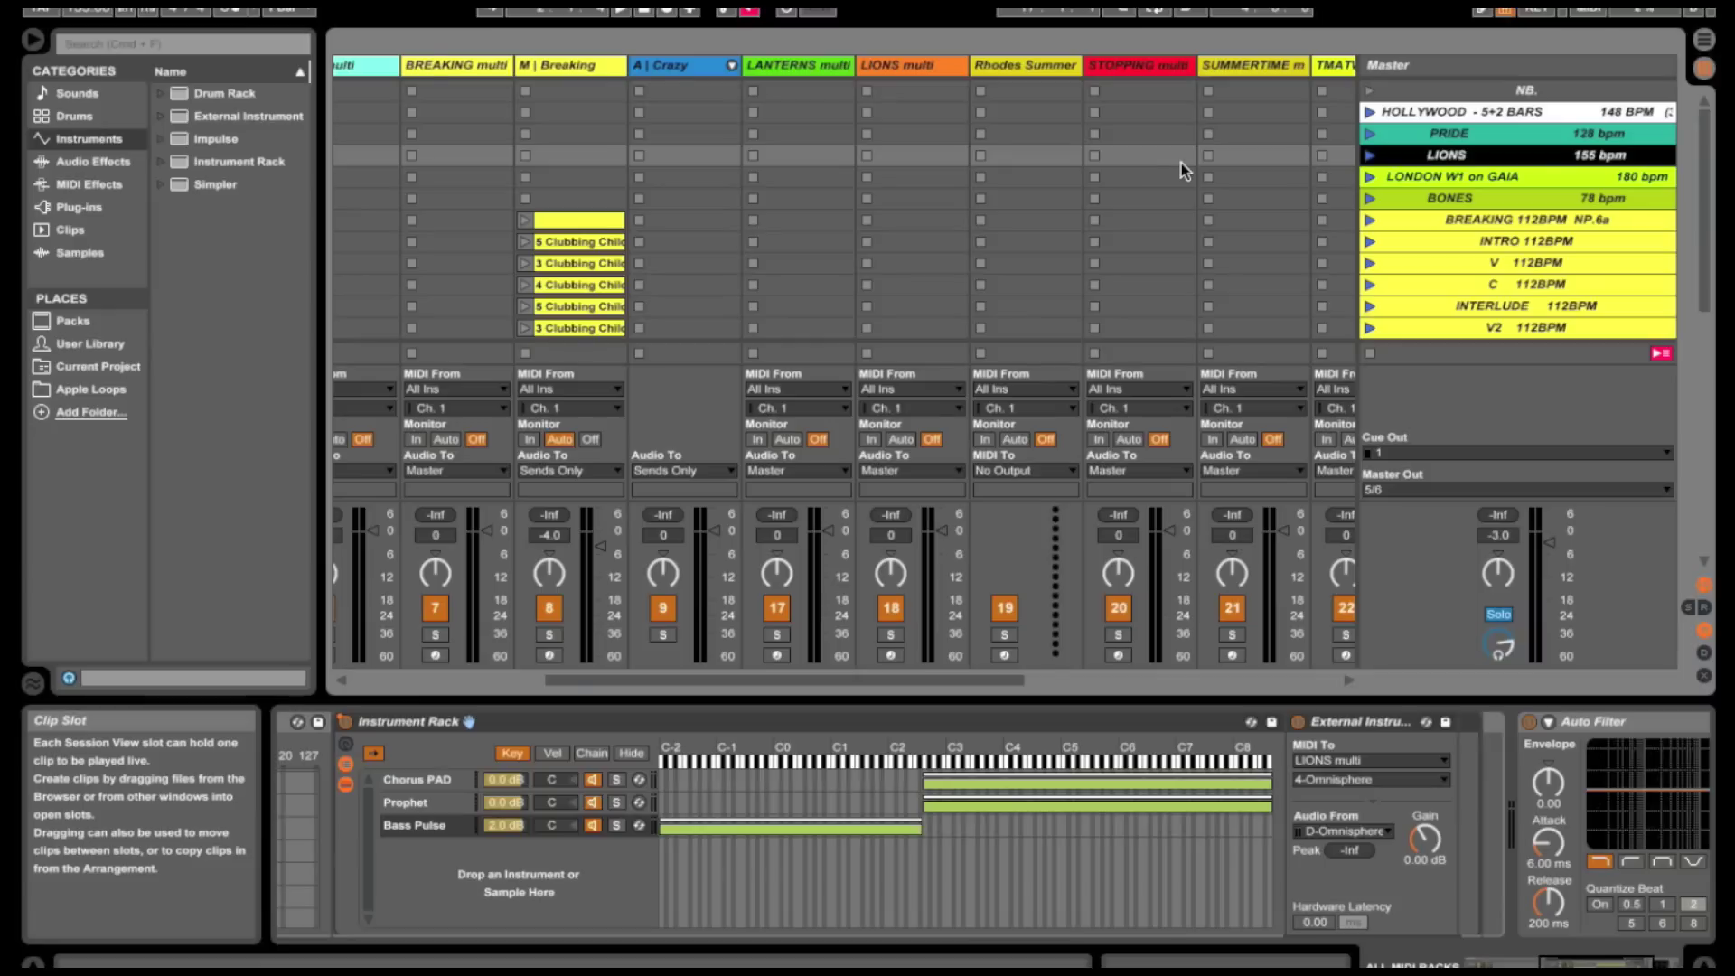
{"action": "scroll", "coordinate": [1186, 163], "scroll_direction": "right", "scroll_amount": 10}
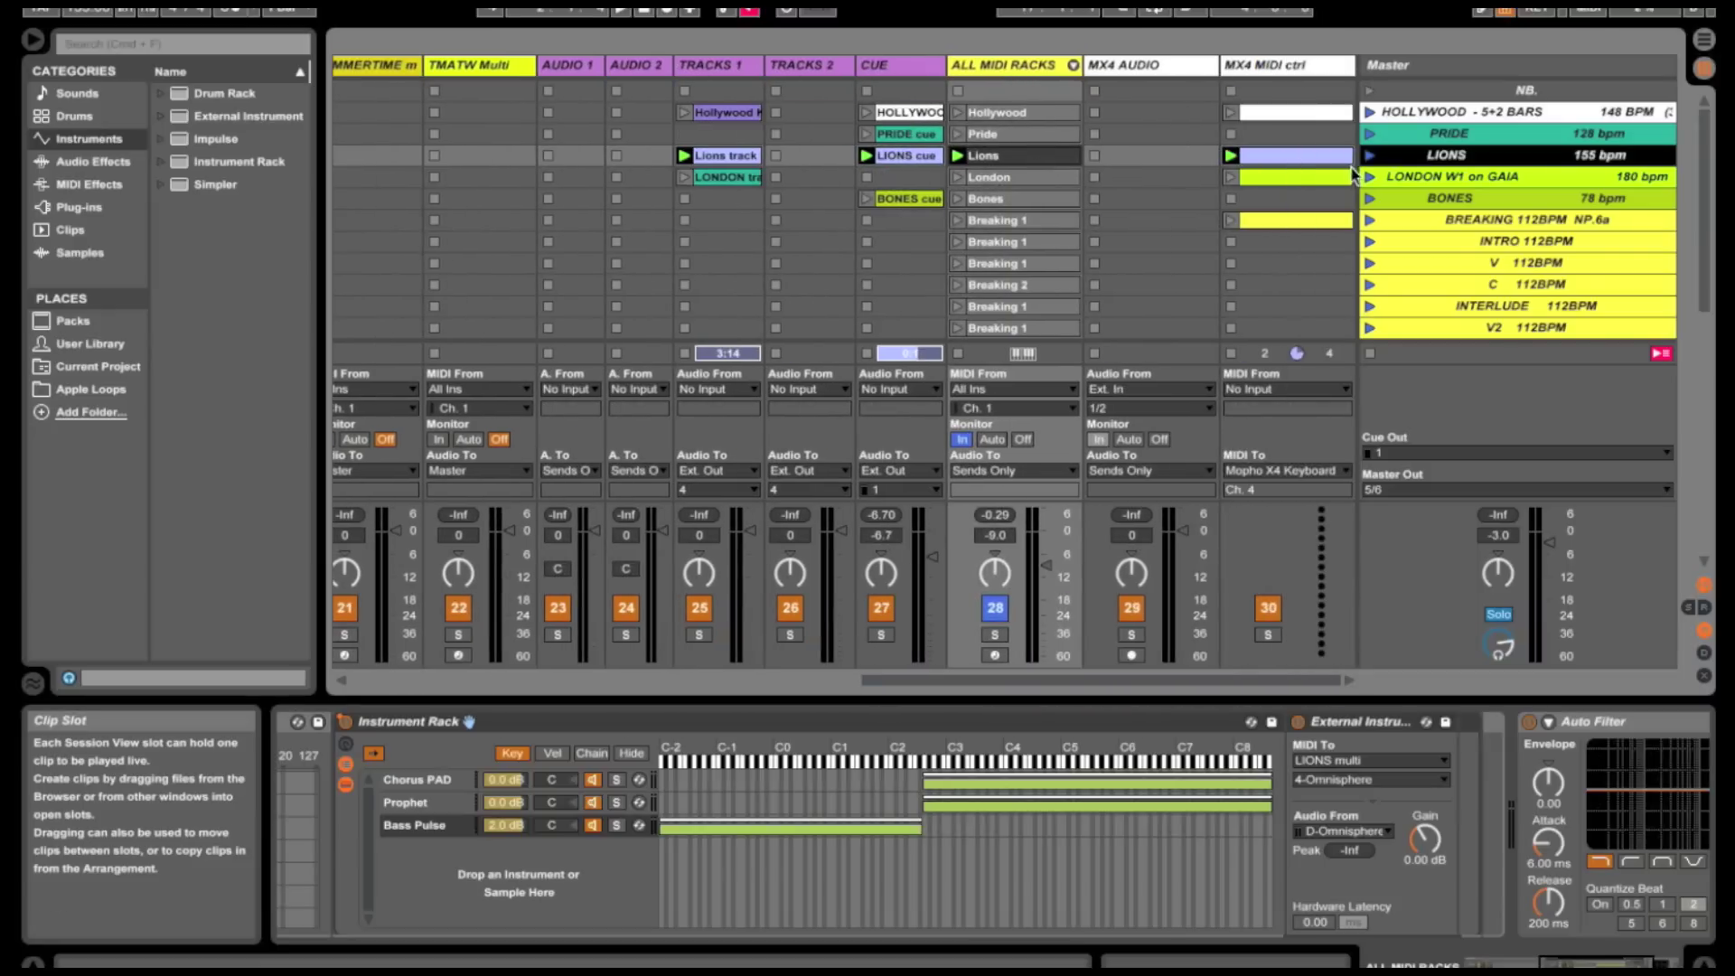
{"action": "left_click", "coordinate": [1039, 158]}
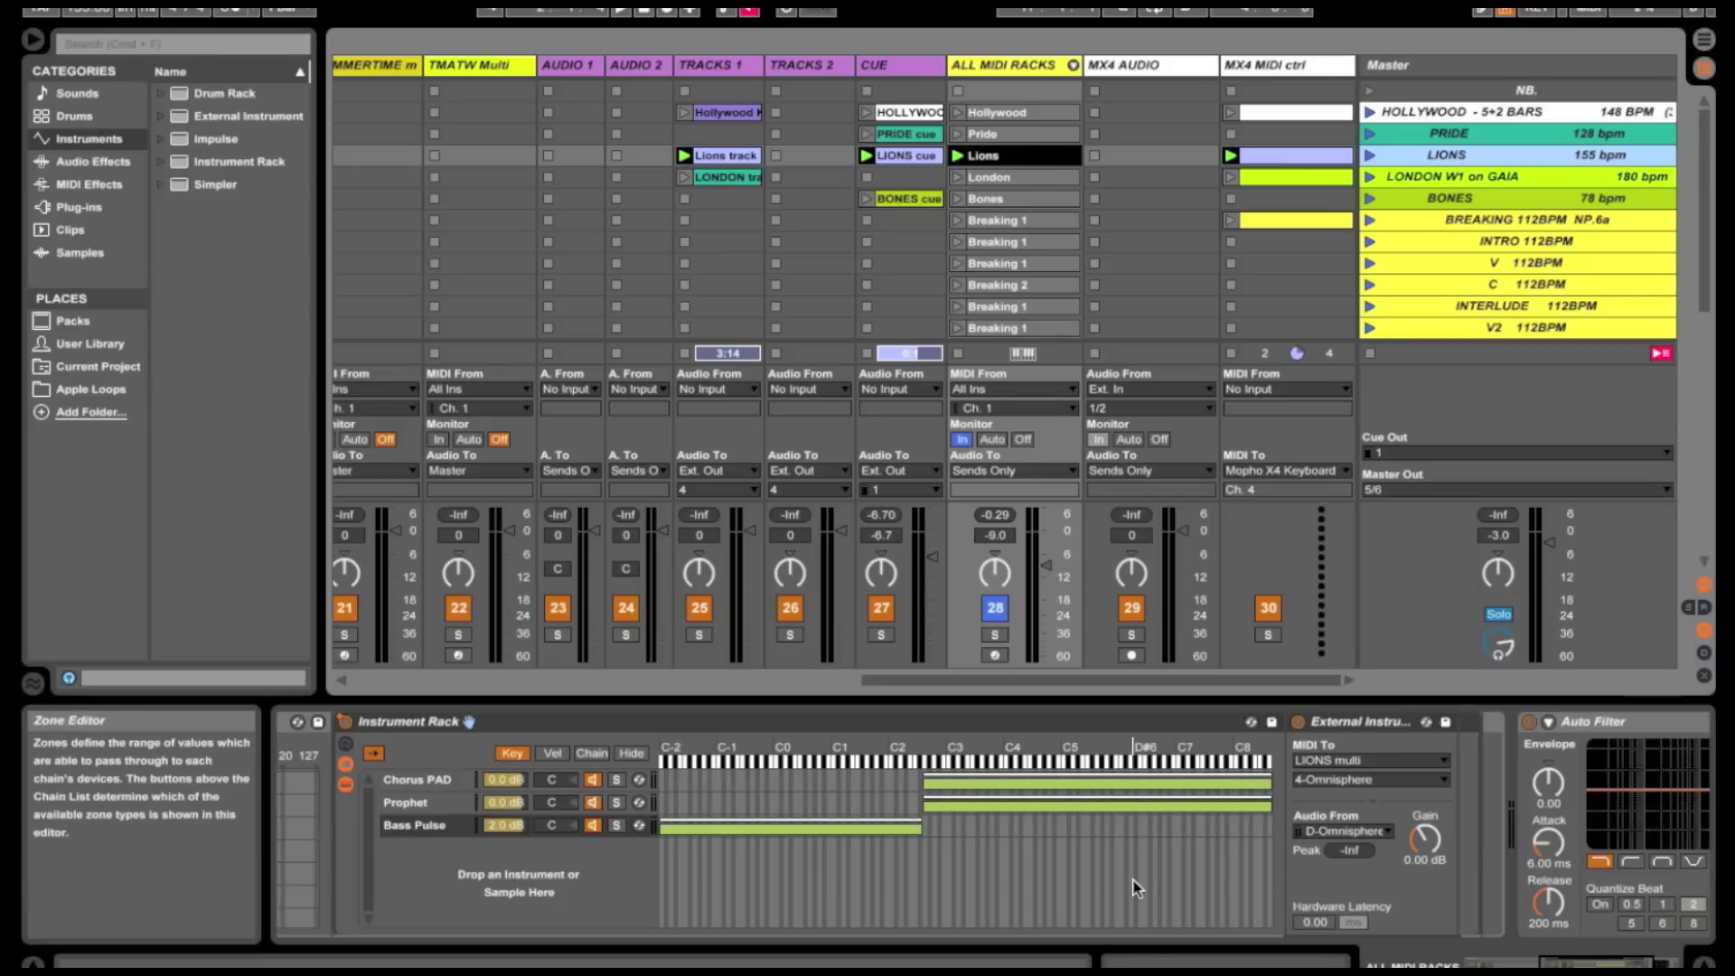
- Add a Lions rack Device On clip envelope to the Lions clip, set to on
{"action": "key", "text": "shift+Tab"}
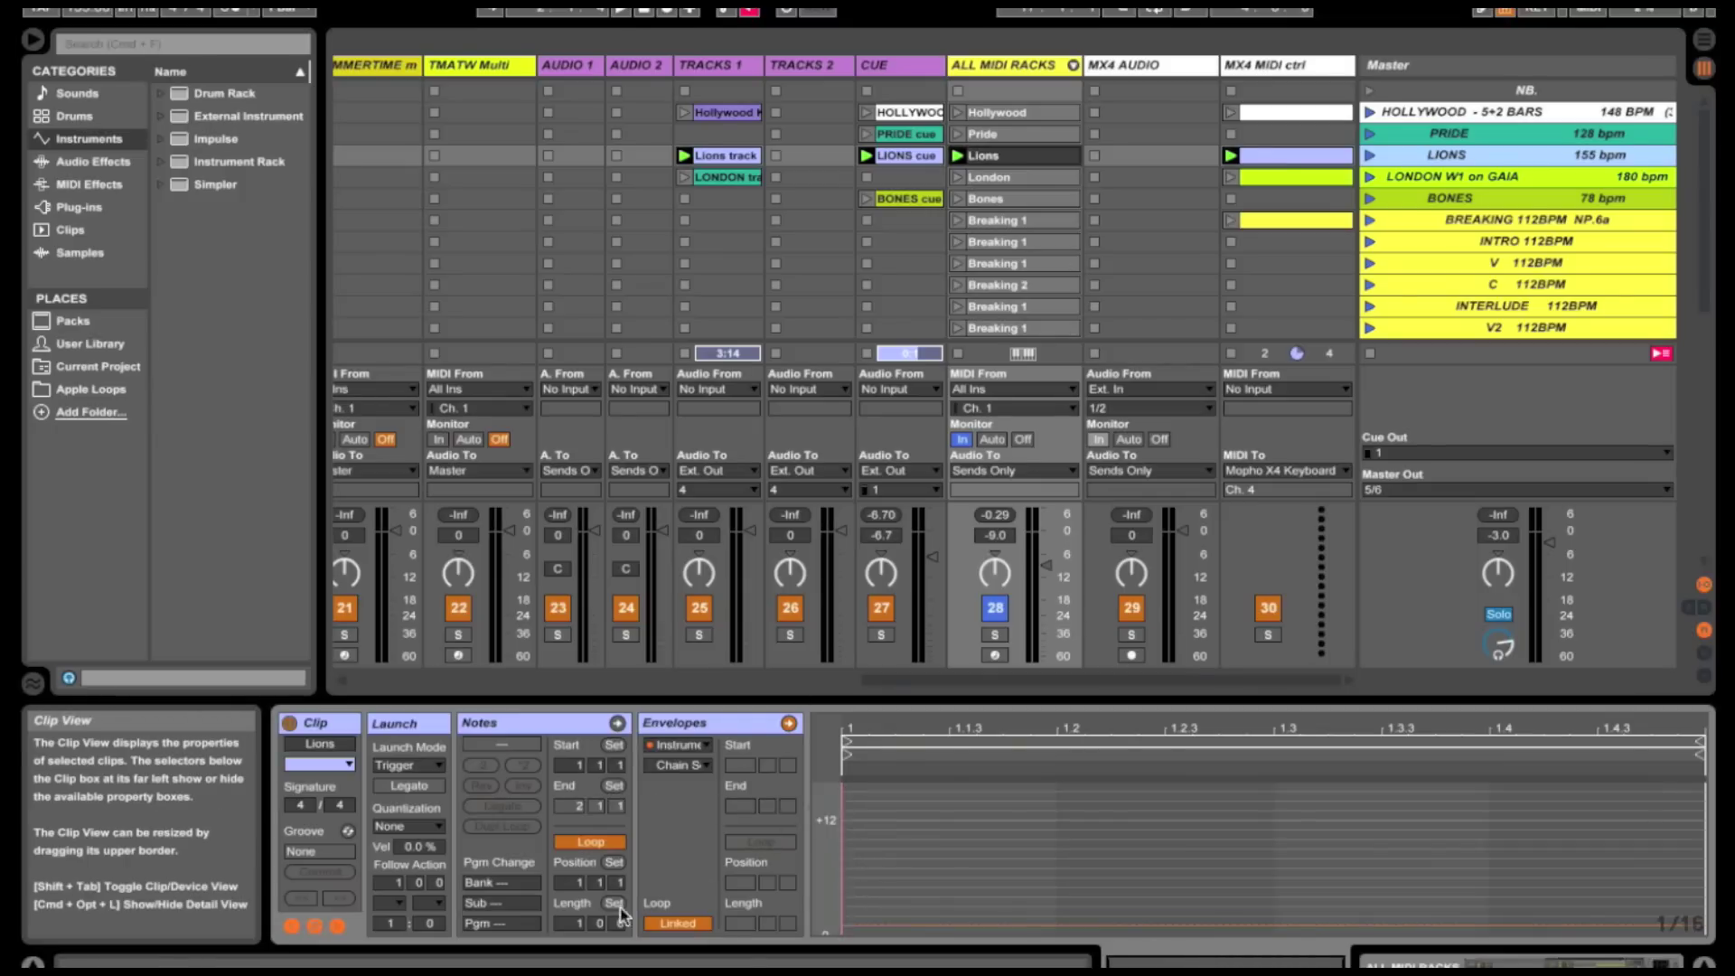
{"action": "left_click", "coordinate": [707, 754]}
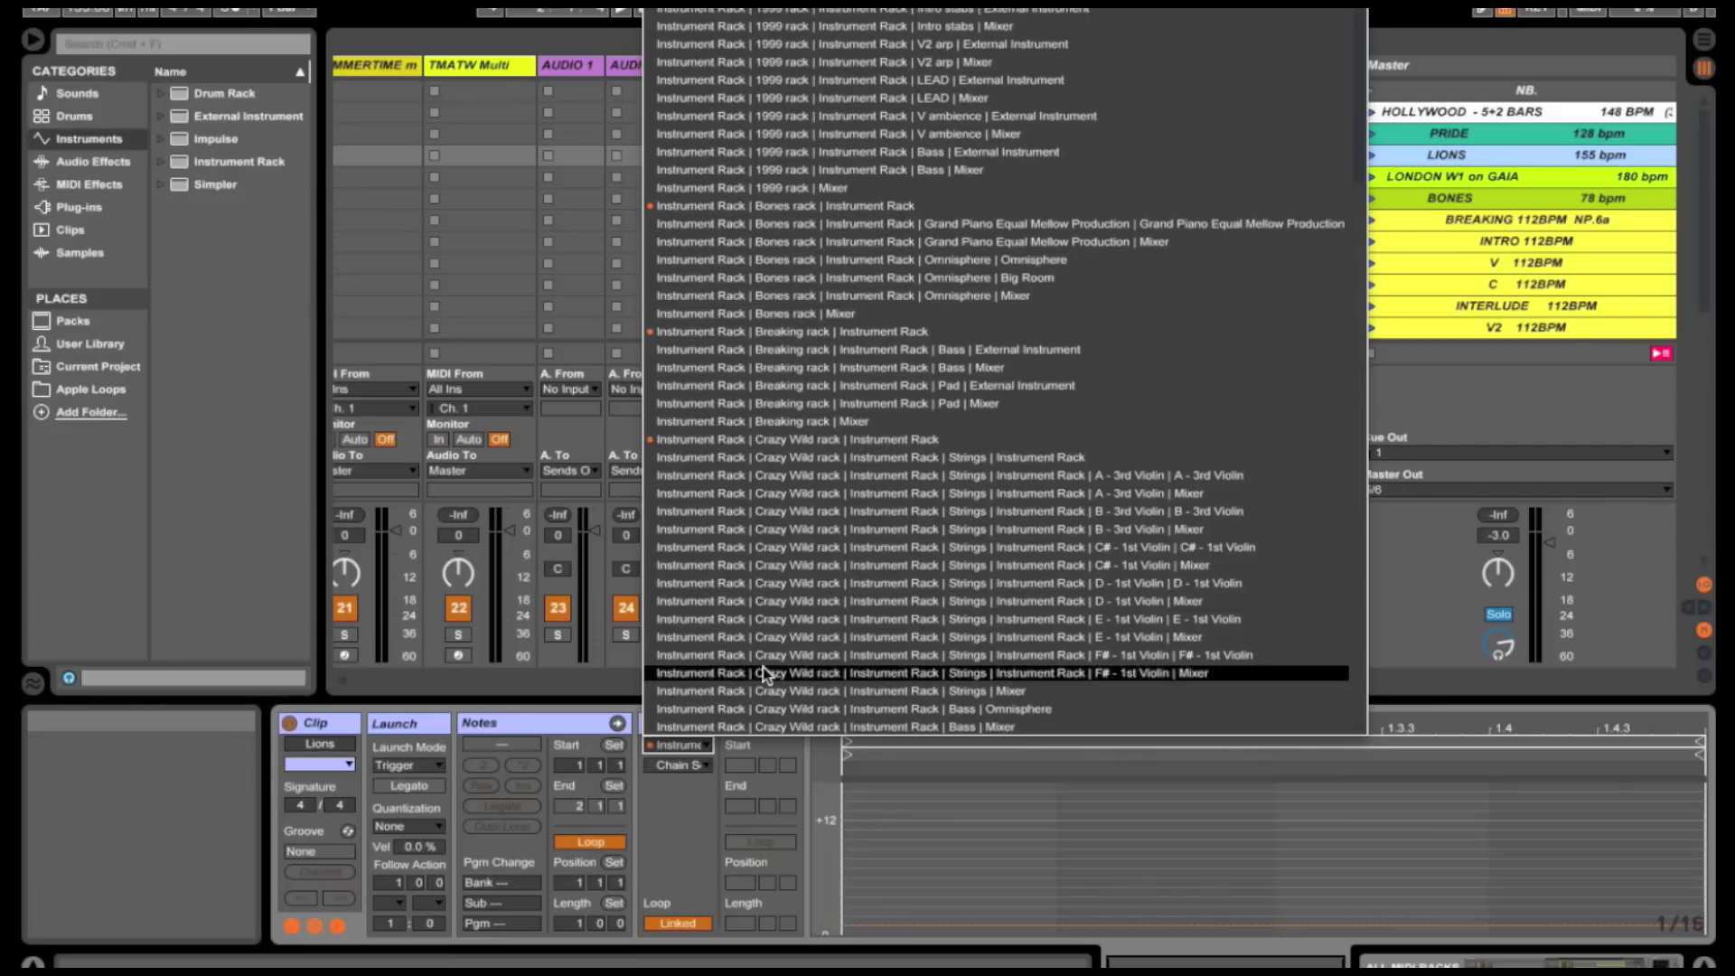
{"action": "scroll", "coordinate": [804, 606], "scroll_direction": "down", "scroll_amount": 10}
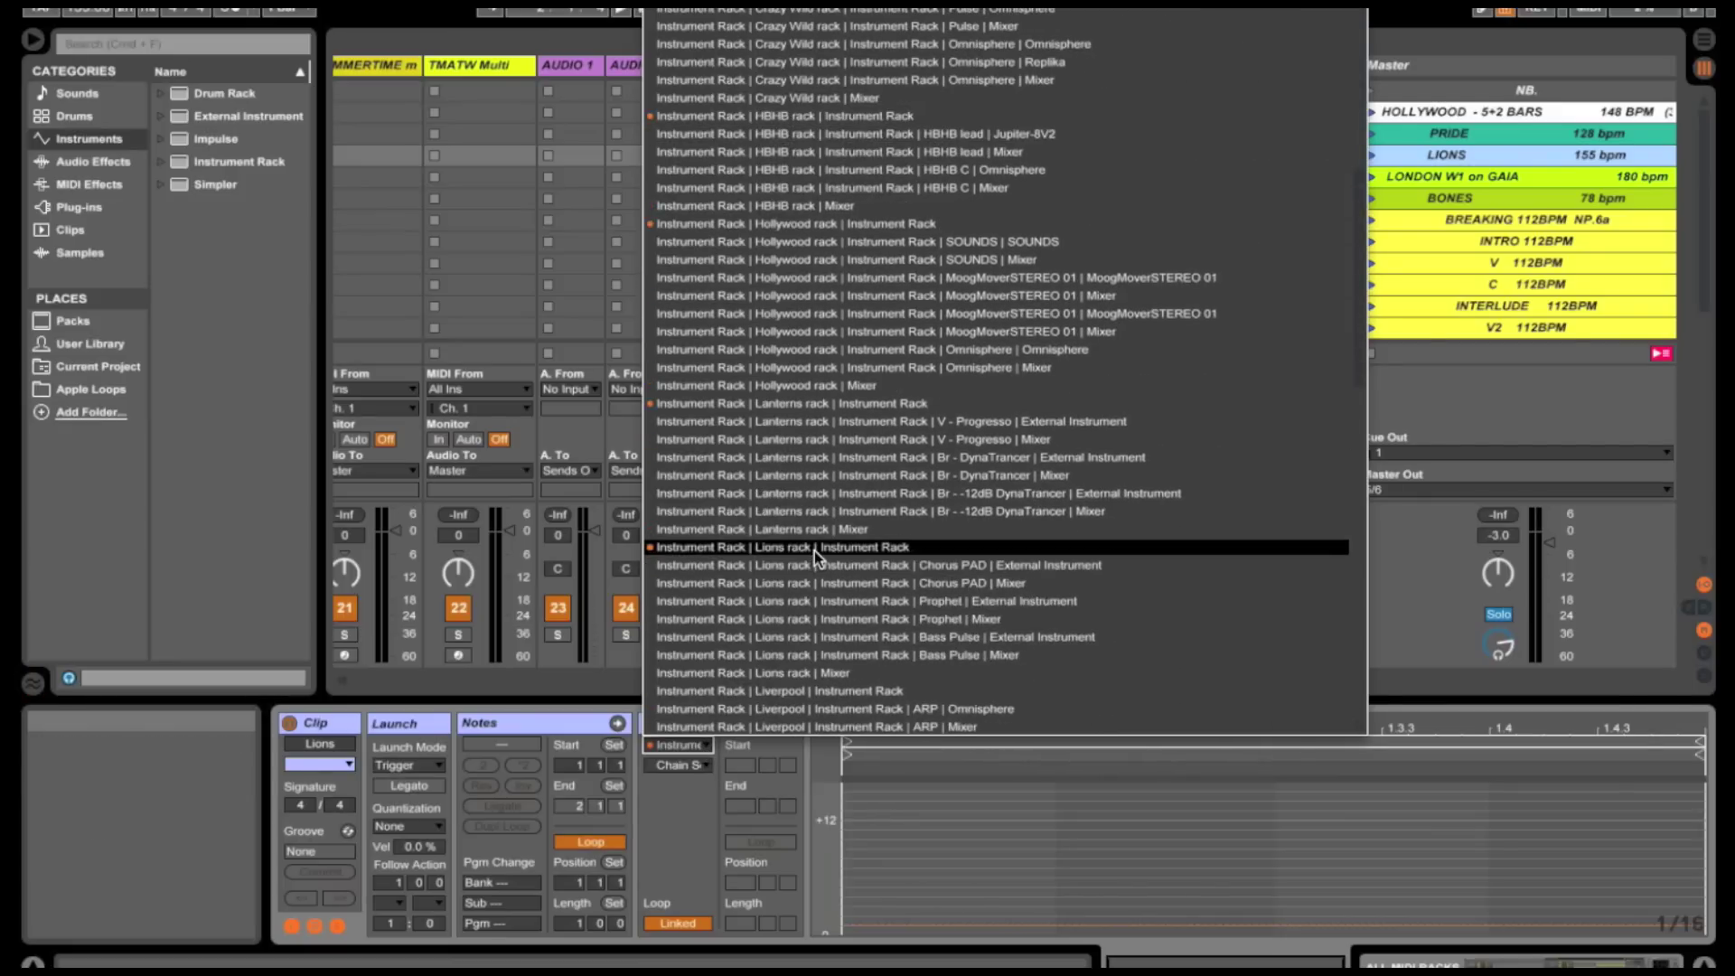
{"action": "left_click", "coordinate": [815, 547]}
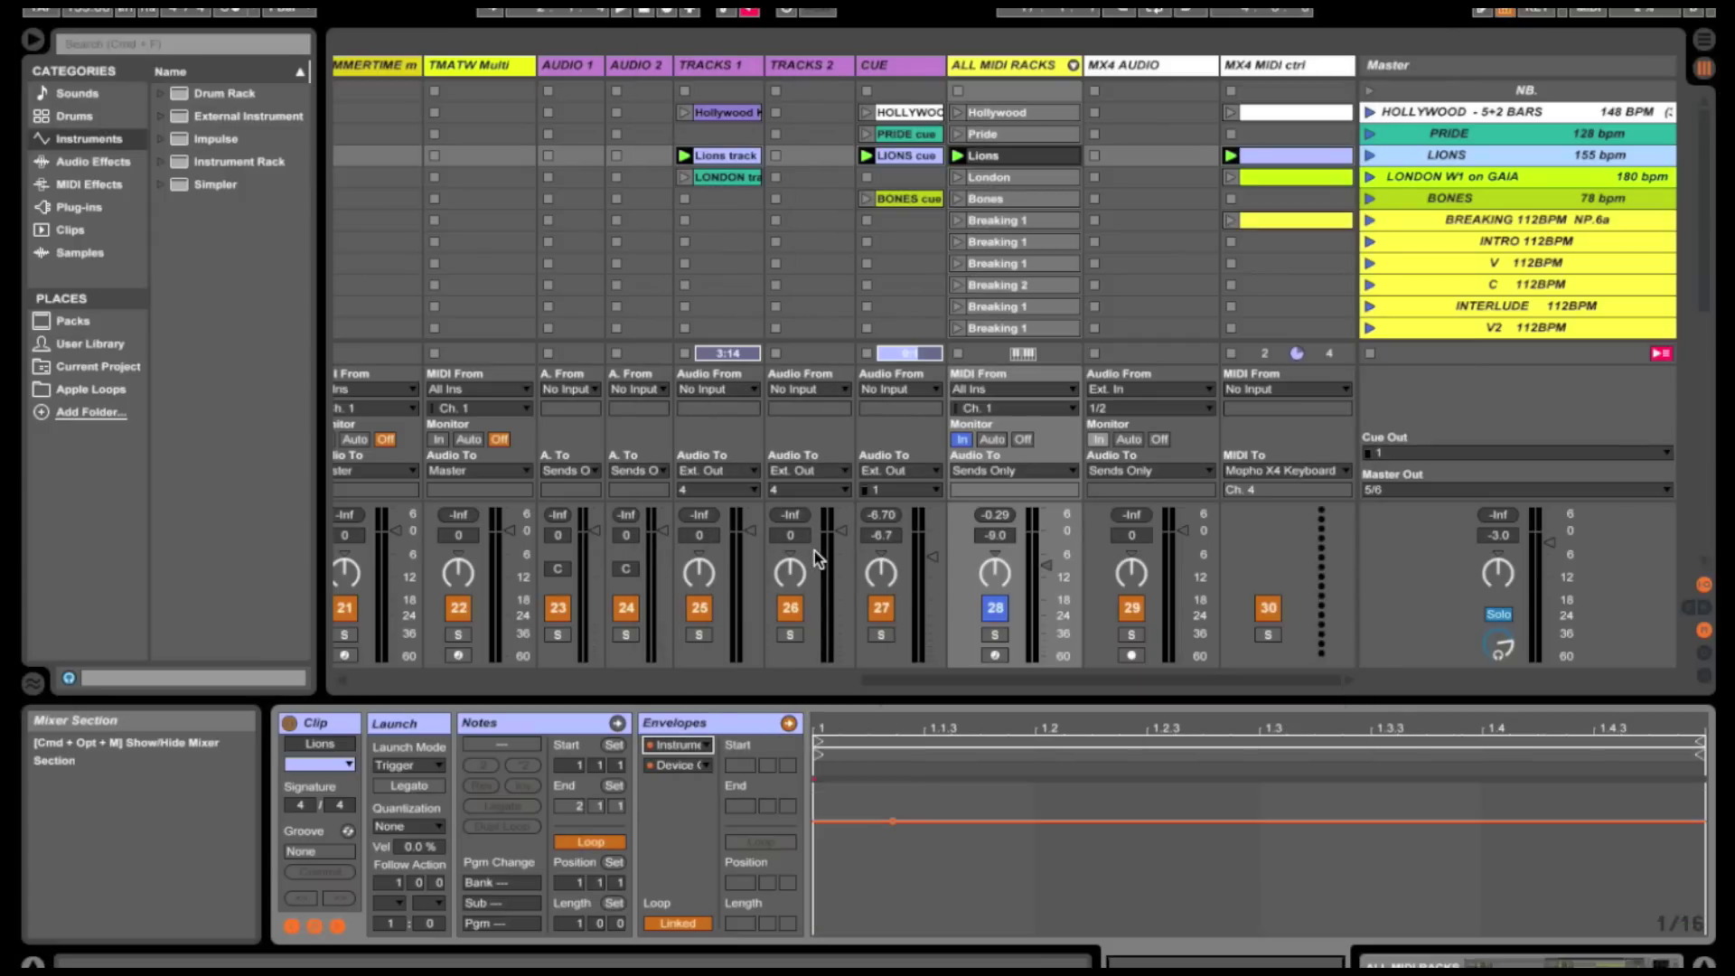
{"action": "left_click", "coordinate": [706, 767]}
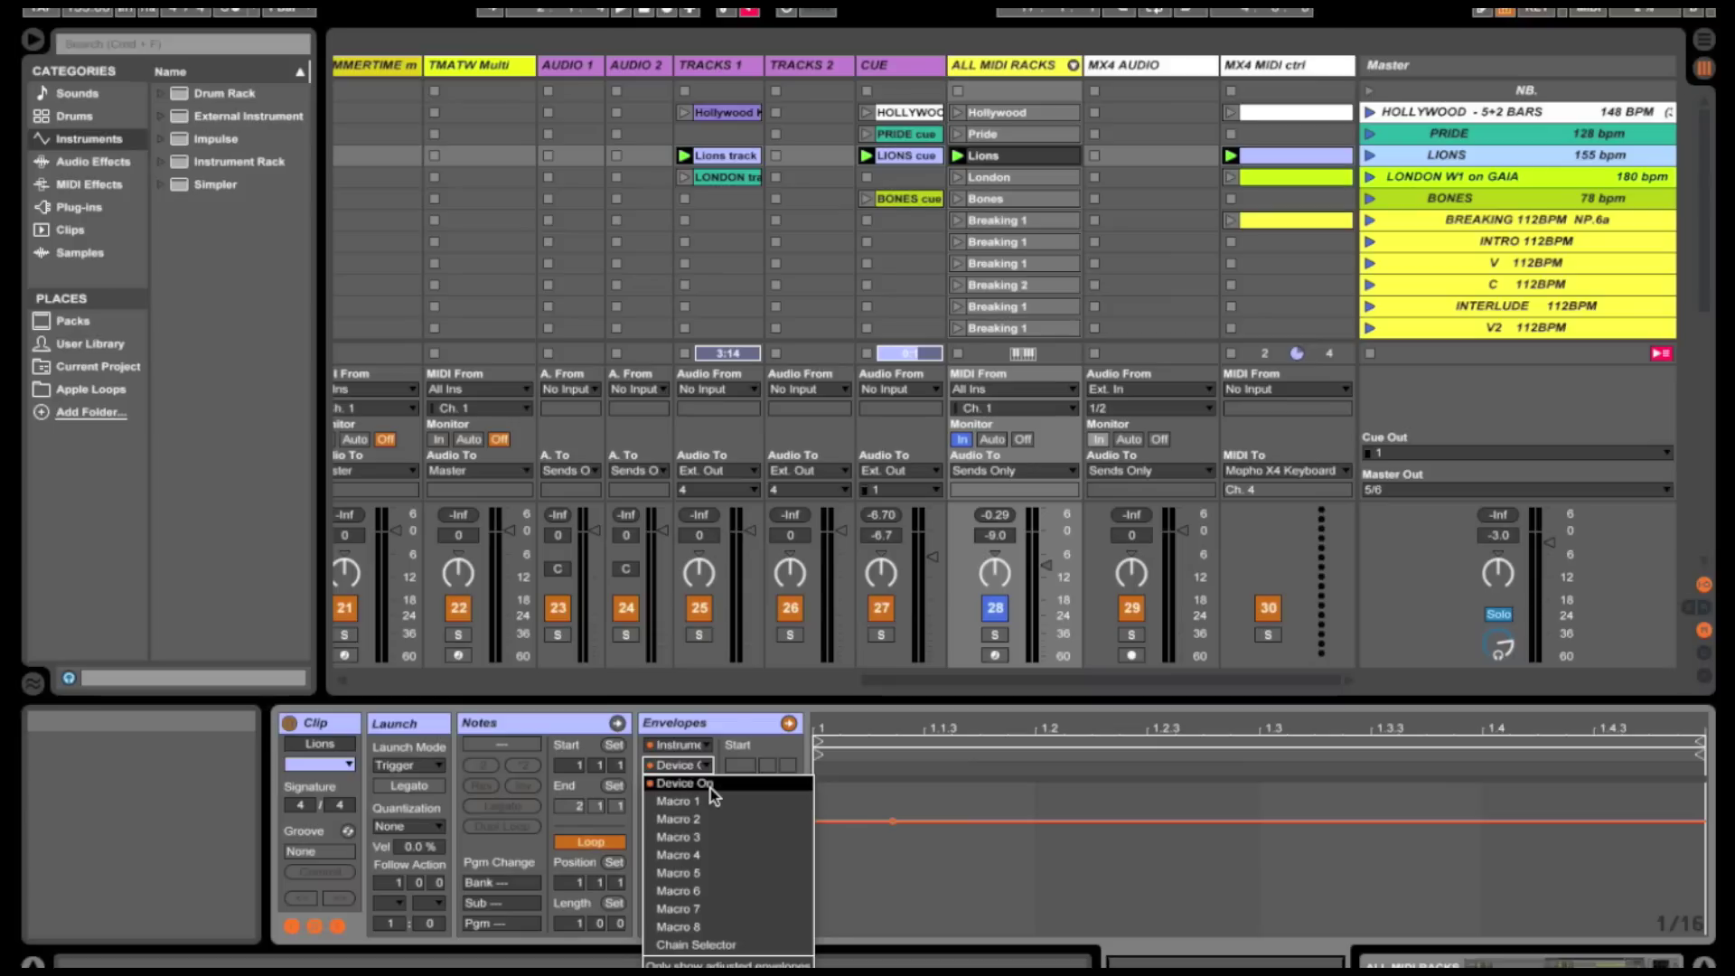
{"action": "left_click", "coordinate": [710, 785]}
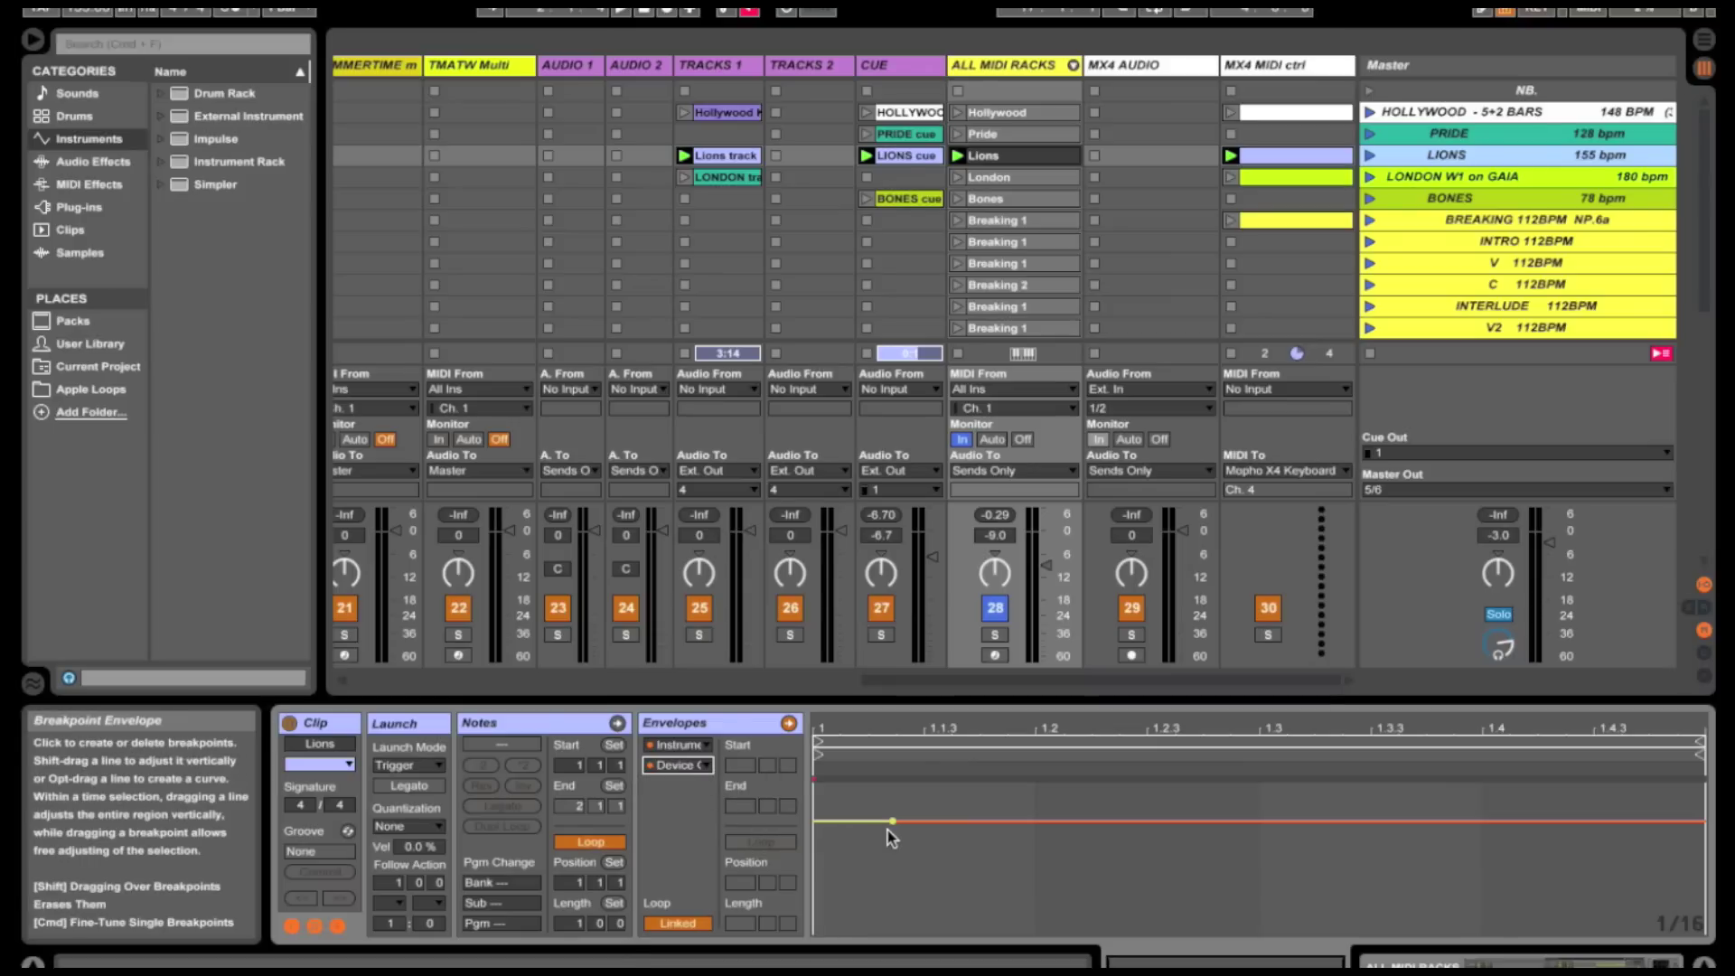
{"action": "mouse_move", "coordinate": [891, 822]}
{"action": "left_mouse_down"}
{"action": "mouse_move", "coordinate": [891, 895]}
{"action": "mouse_move", "coordinate": [895, 821]}
{"action": "left_mouse_up"}
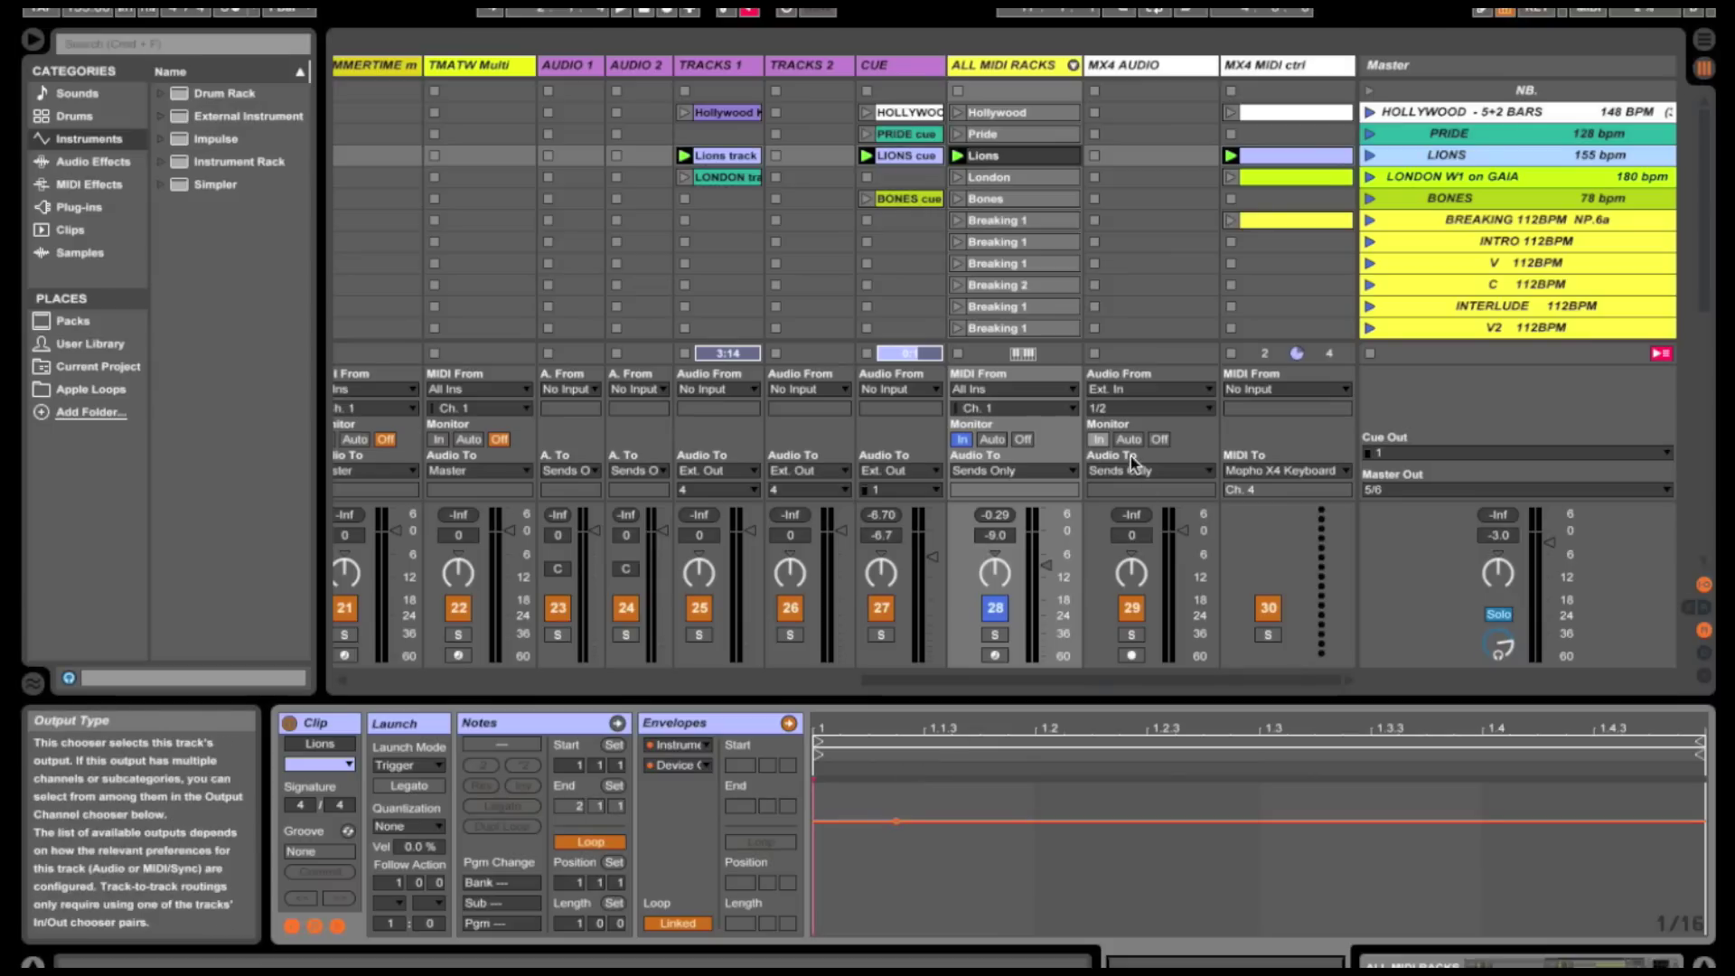
- Launch the LONDON W1 on GAIA scene at 180 bpm and check the London clip's Device On envelope is off
{"action": "left_click", "coordinate": [1371, 157]}
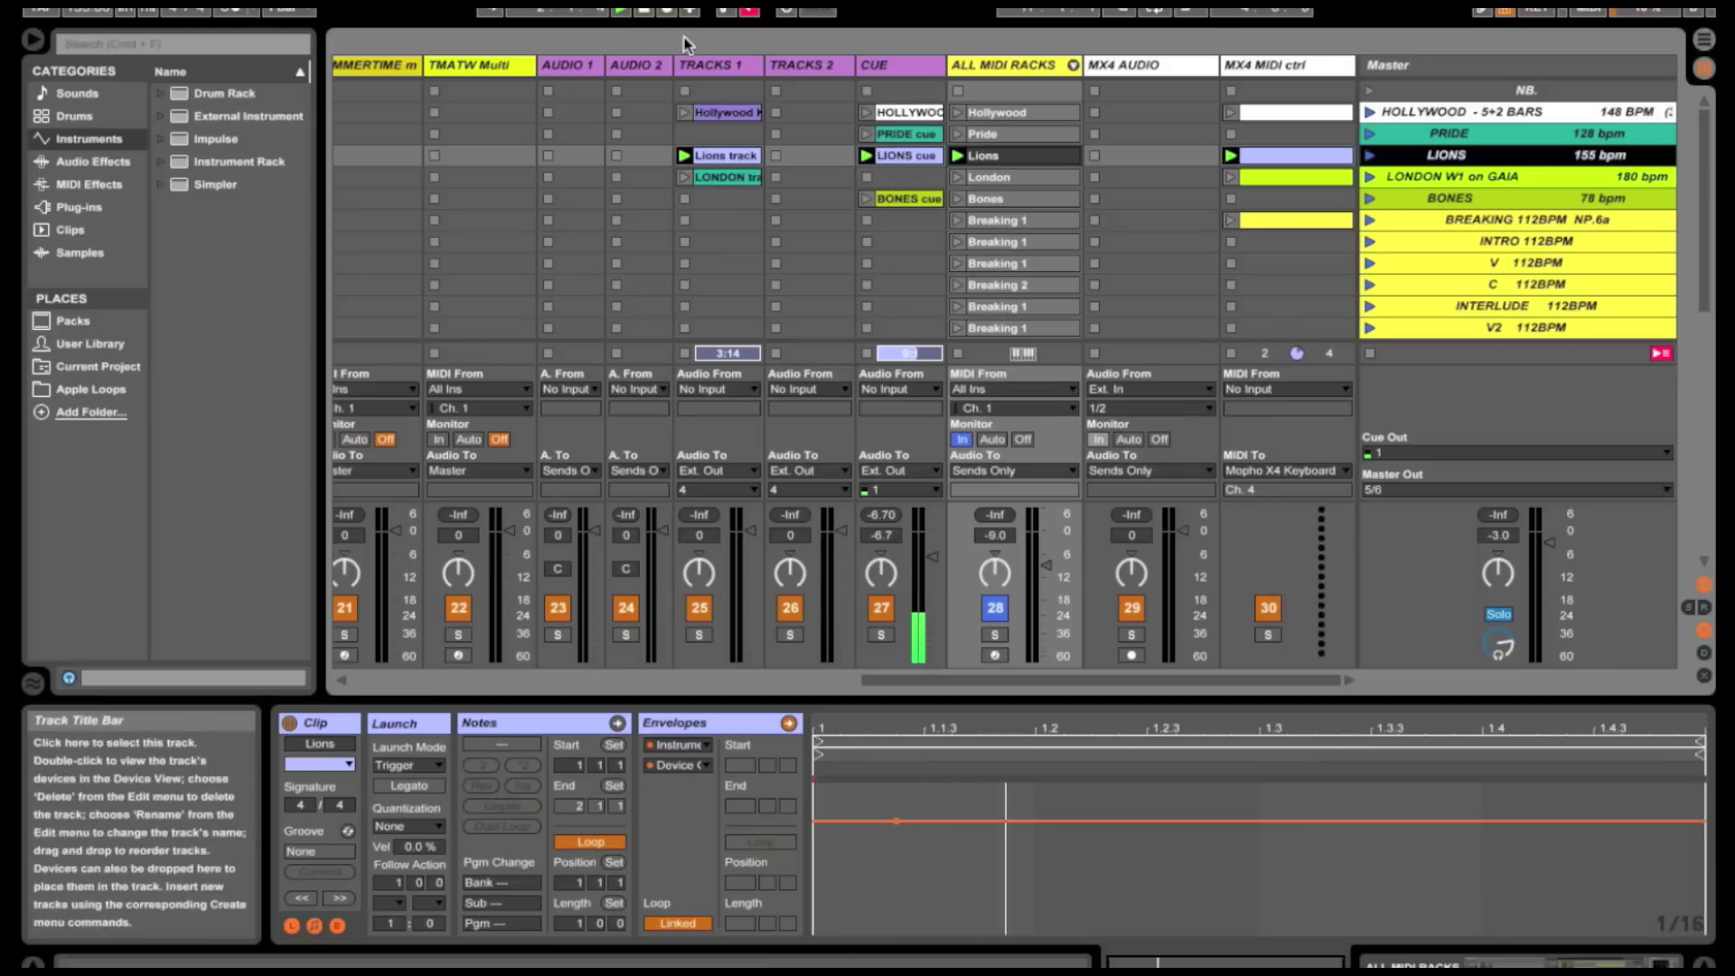
{"action": "left_click", "coordinate": [1012, 159]}
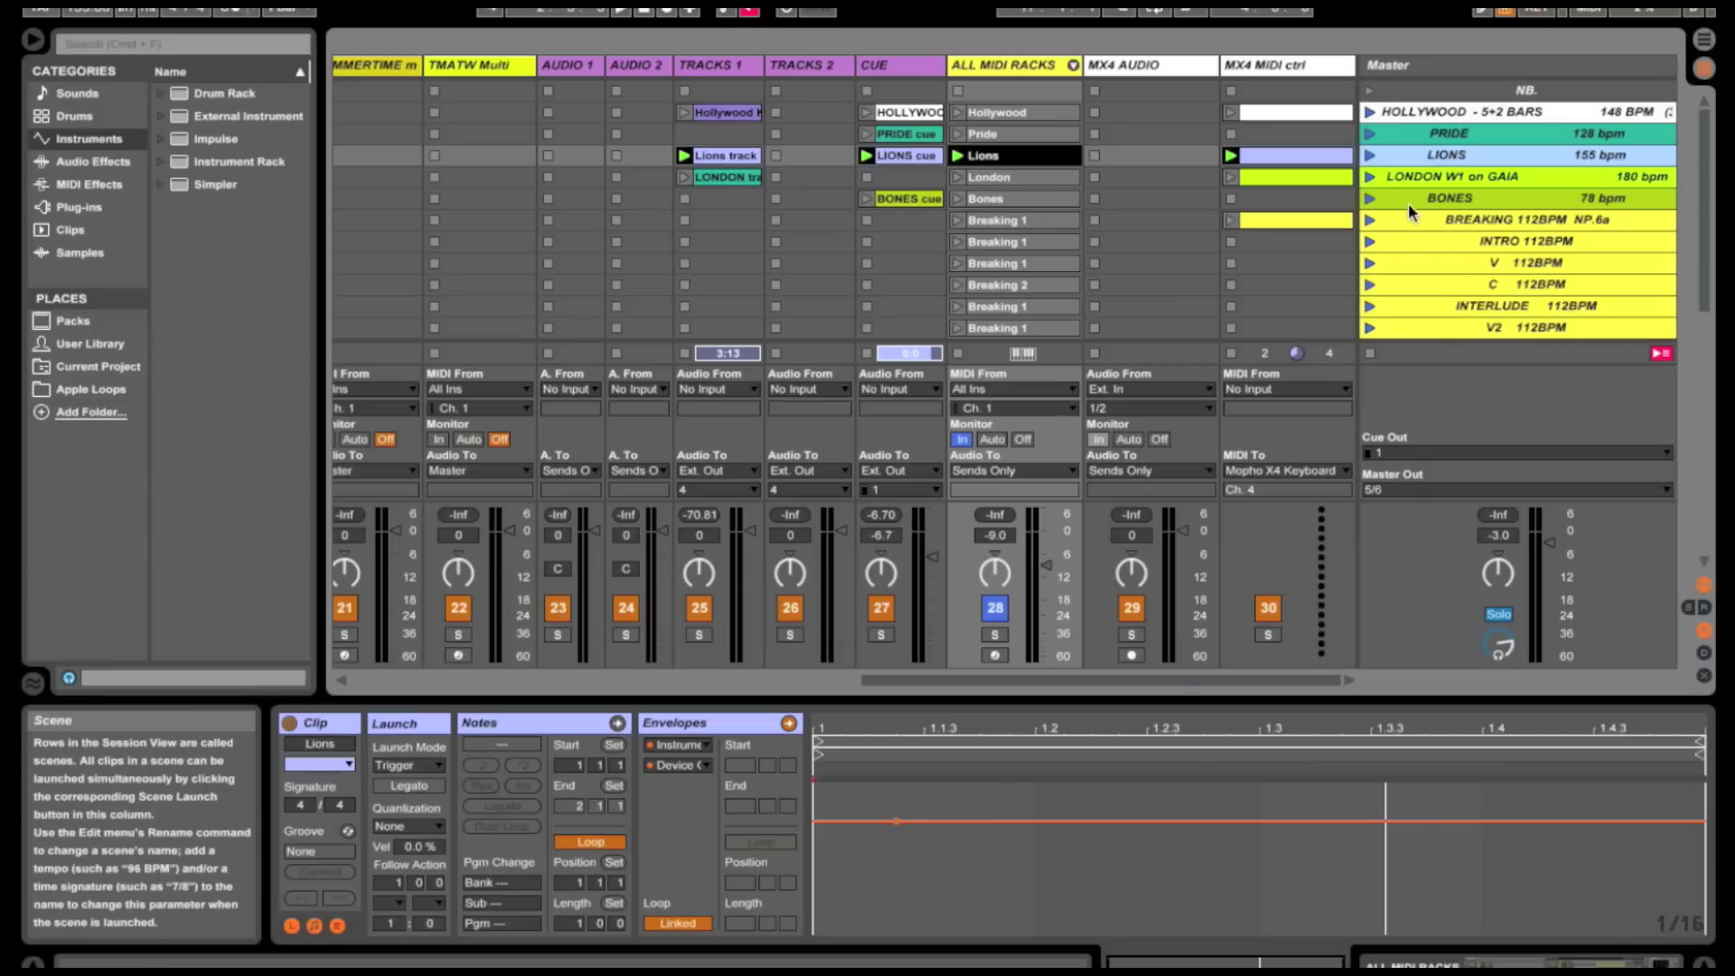
{"action": "left_click", "coordinate": [1369, 176]}
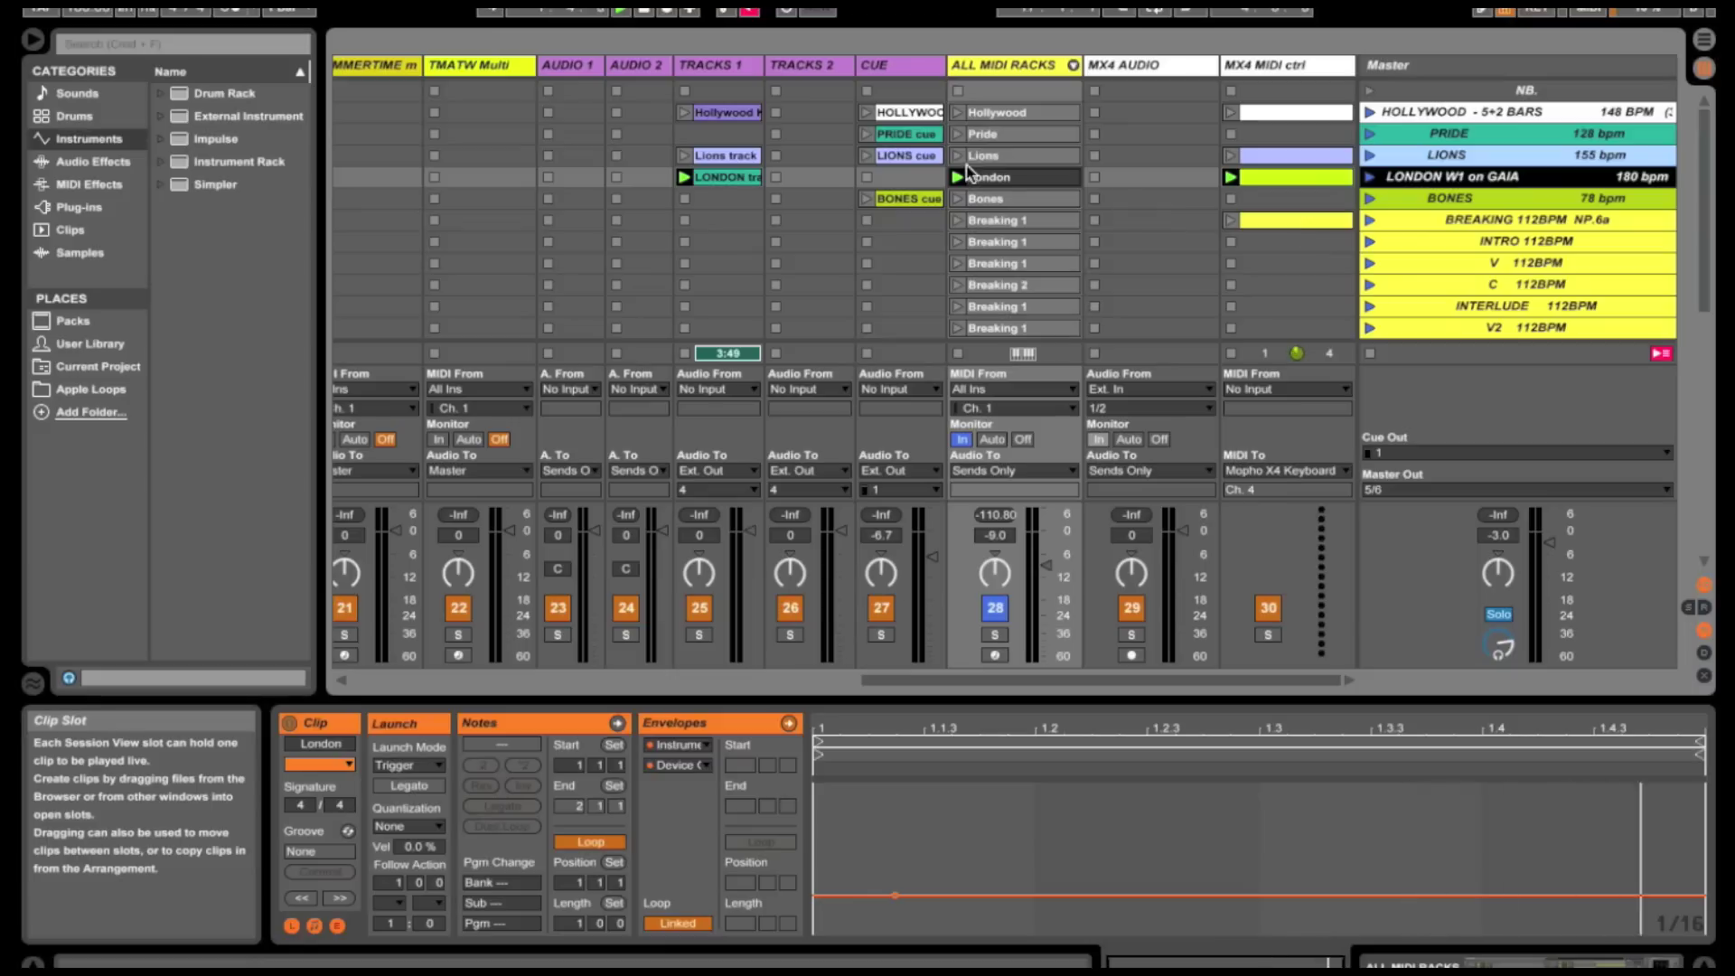
{"action": "left_click", "coordinate": [895, 897]}
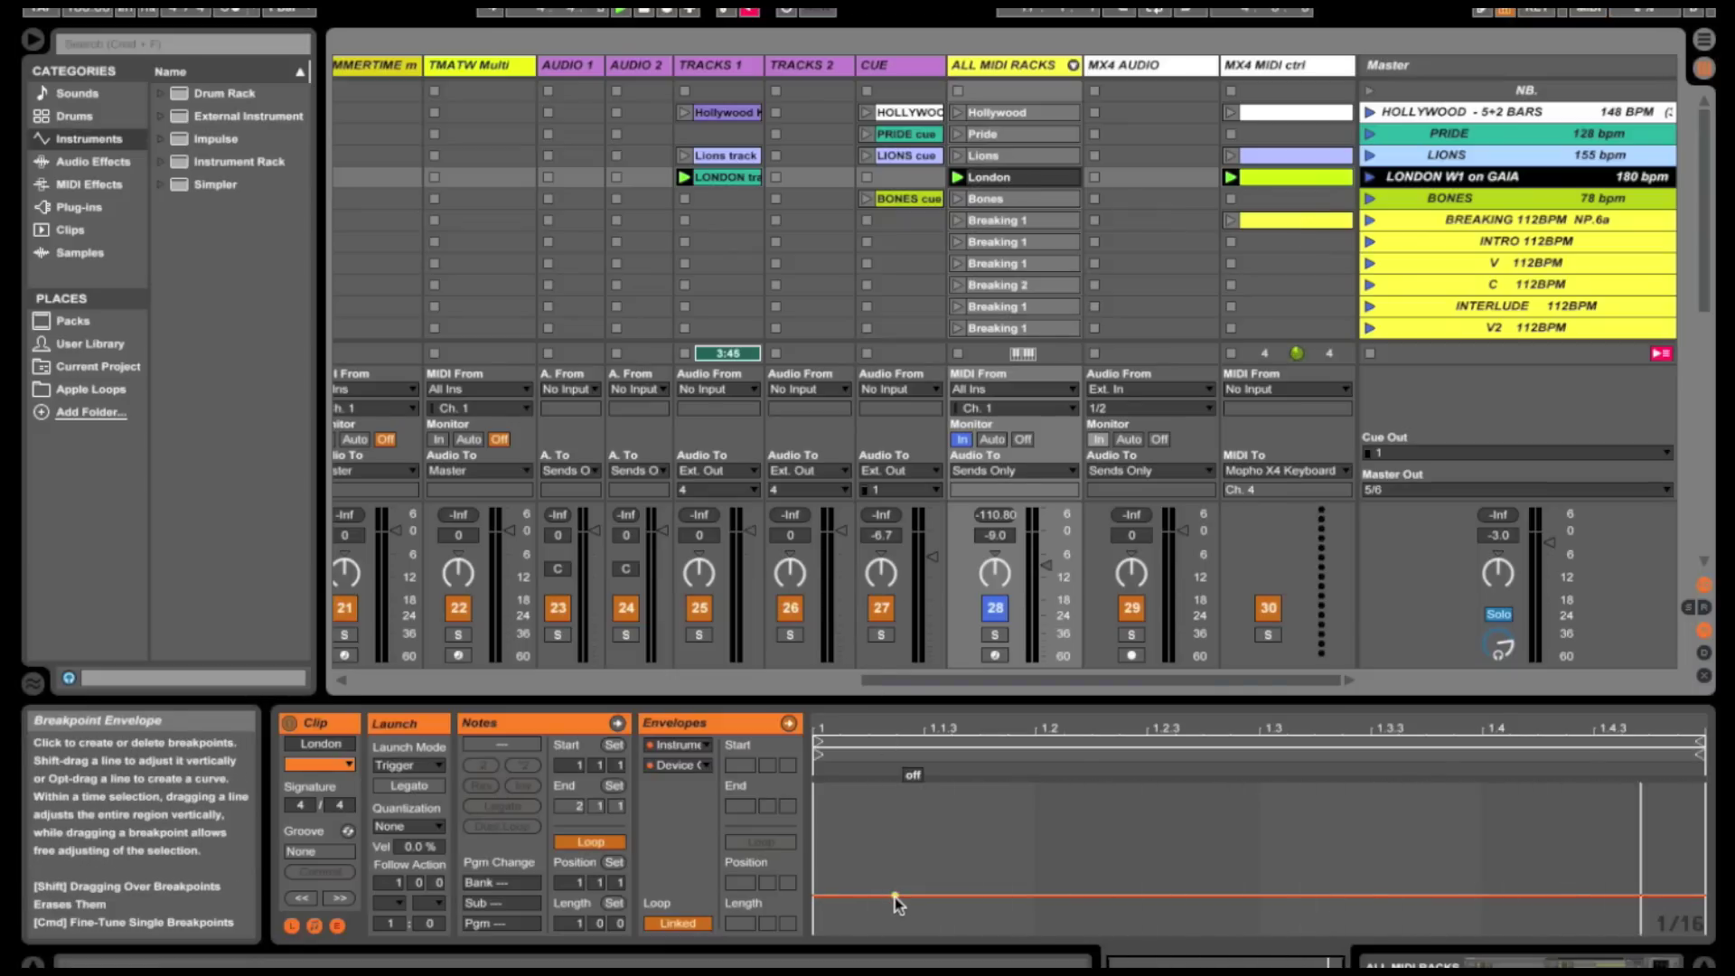